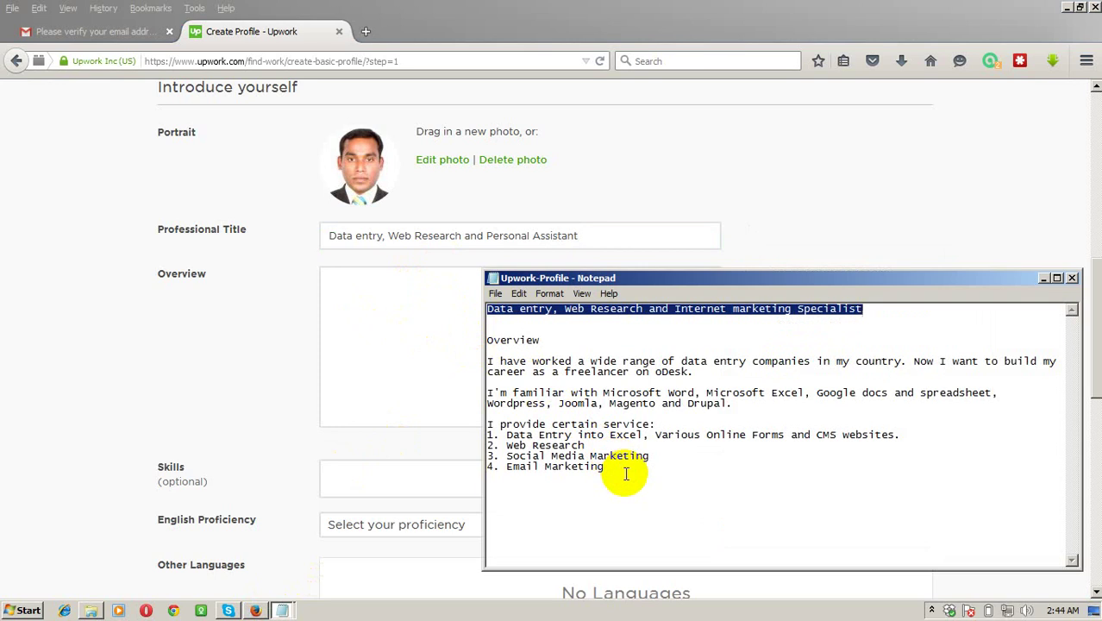
Copy the overview paragraphs and service list from the Upwork-Profile note into the profile's Overview field, removing the trailing character.
{"action": "left_click_drag", "start_coordinate": [622, 472], "coordinate": [490, 362]}
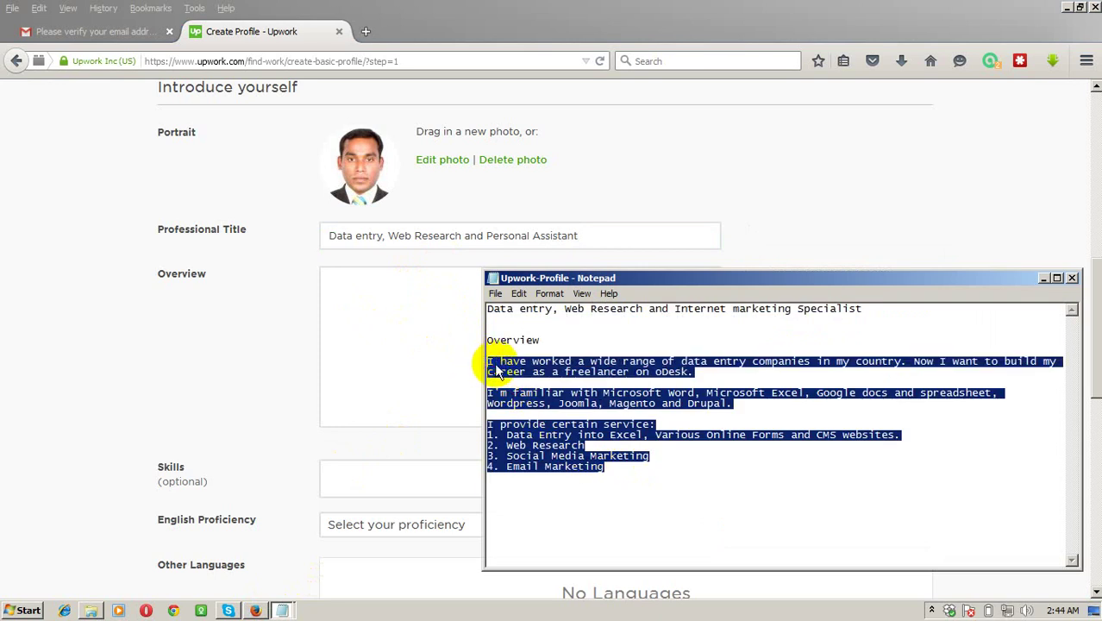
{"action": "right_click", "coordinate": [493, 363]}
{"action": "left_click", "coordinate": [543, 408]}
{"action": "left_click", "coordinate": [590, 8]}
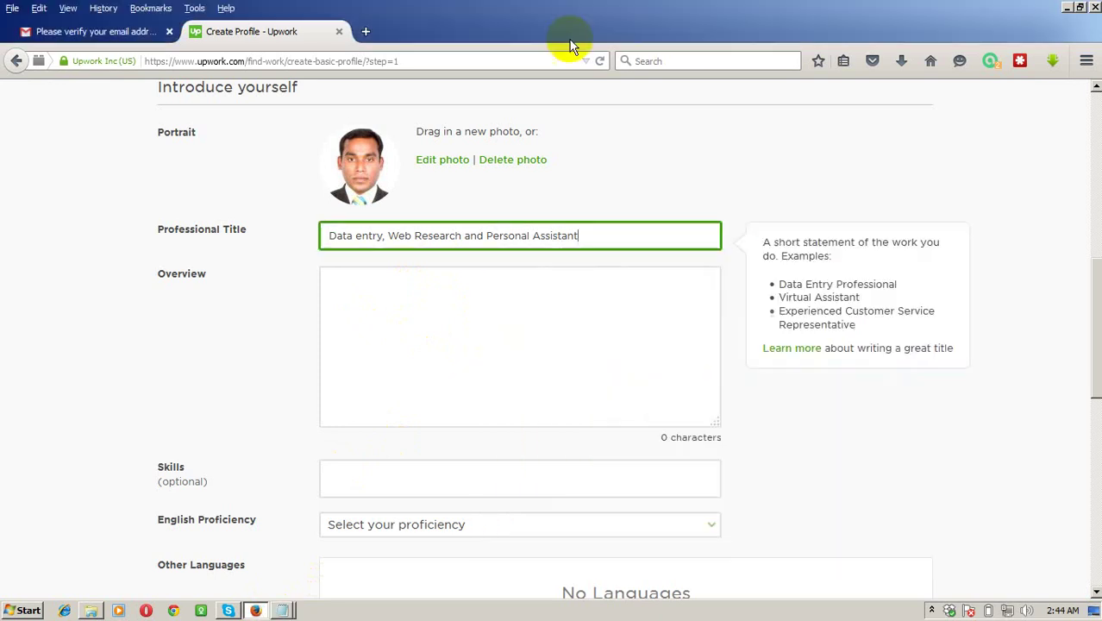
{"action": "left_click", "coordinate": [467, 333]}
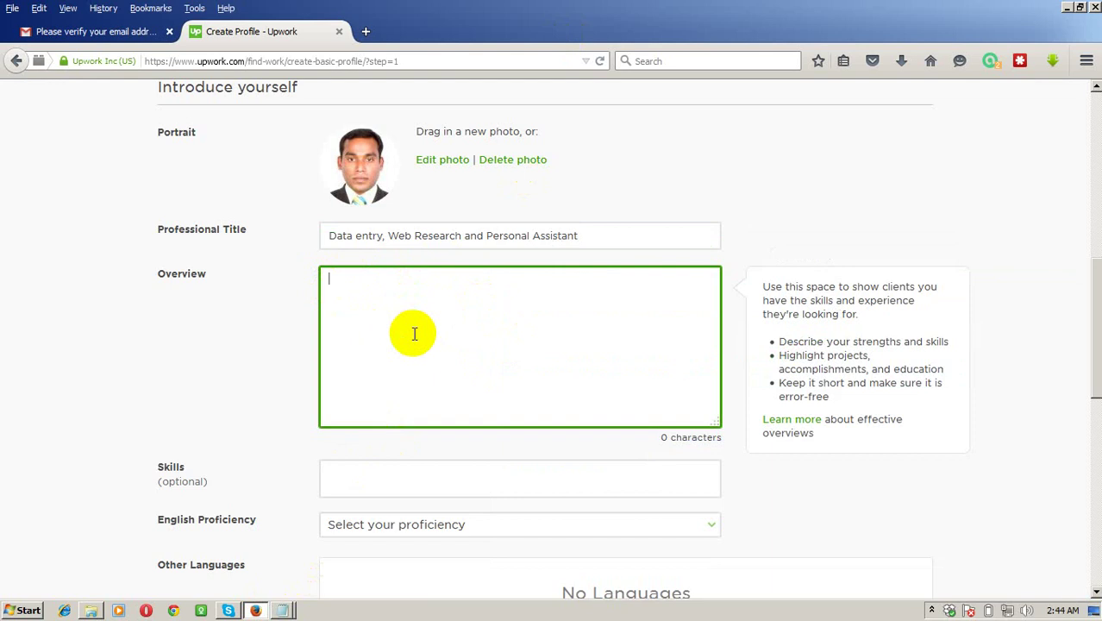
{"action": "key", "text": "ctrl+v"}
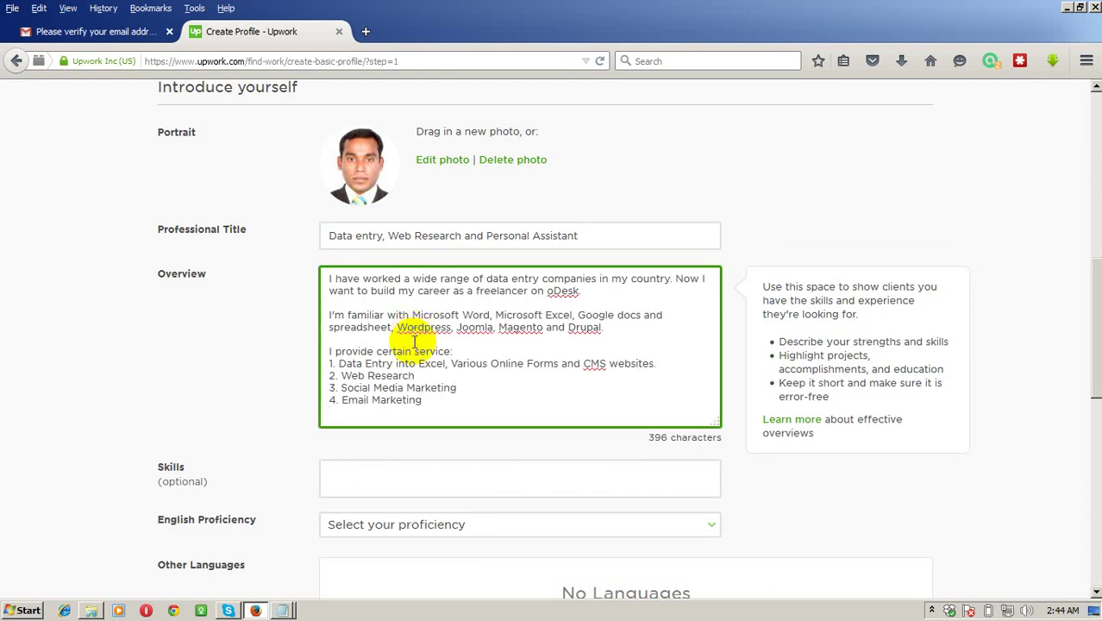
{"action": "key", "text": "BackSpace"}
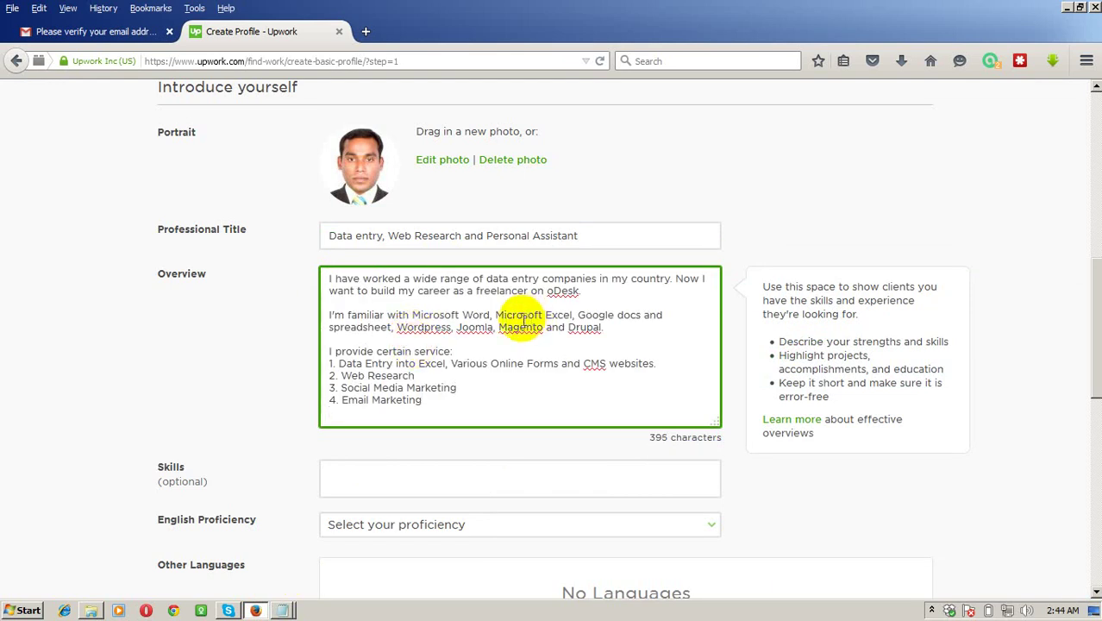
{"action": "scroll", "coordinate": [498, 355], "scroll_direction": "up", "scroll_amount": 2}
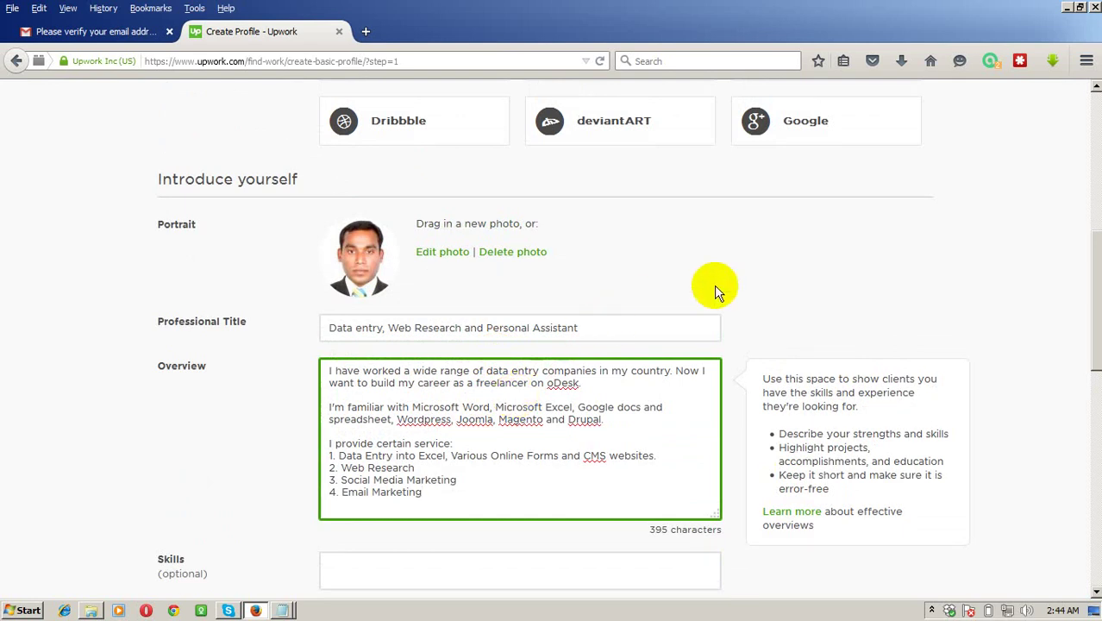
{"action": "scroll", "coordinate": [741, 293], "scroll_direction": "down", "scroll_amount": 2}
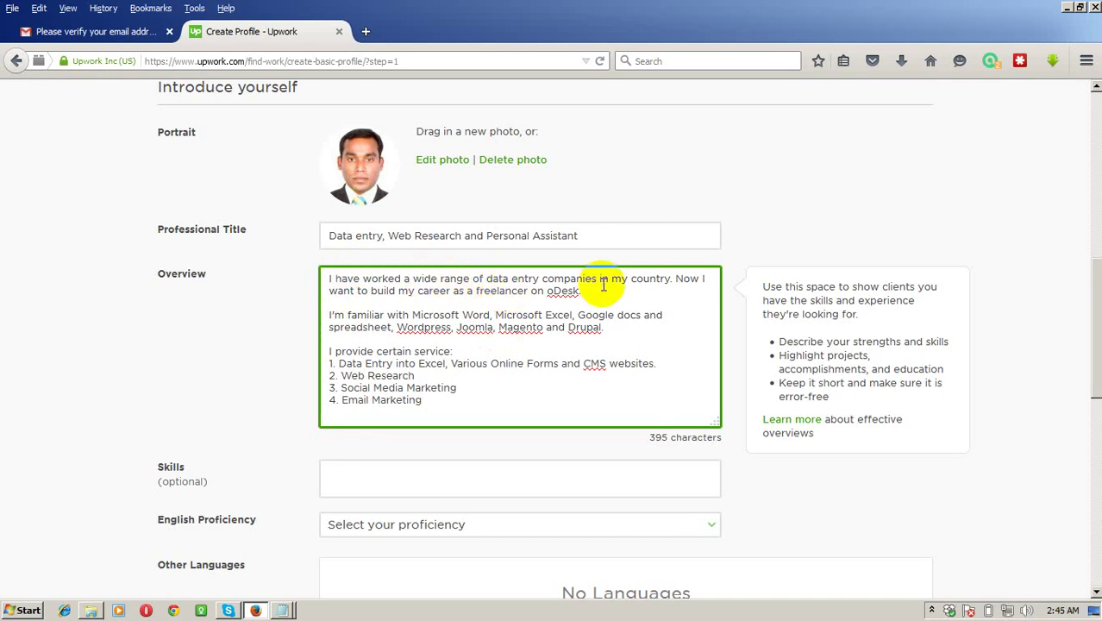
Change the platform name ending the overview's first paragraph to "upwork".
{"action": "left_click", "coordinate": [671, 278]}
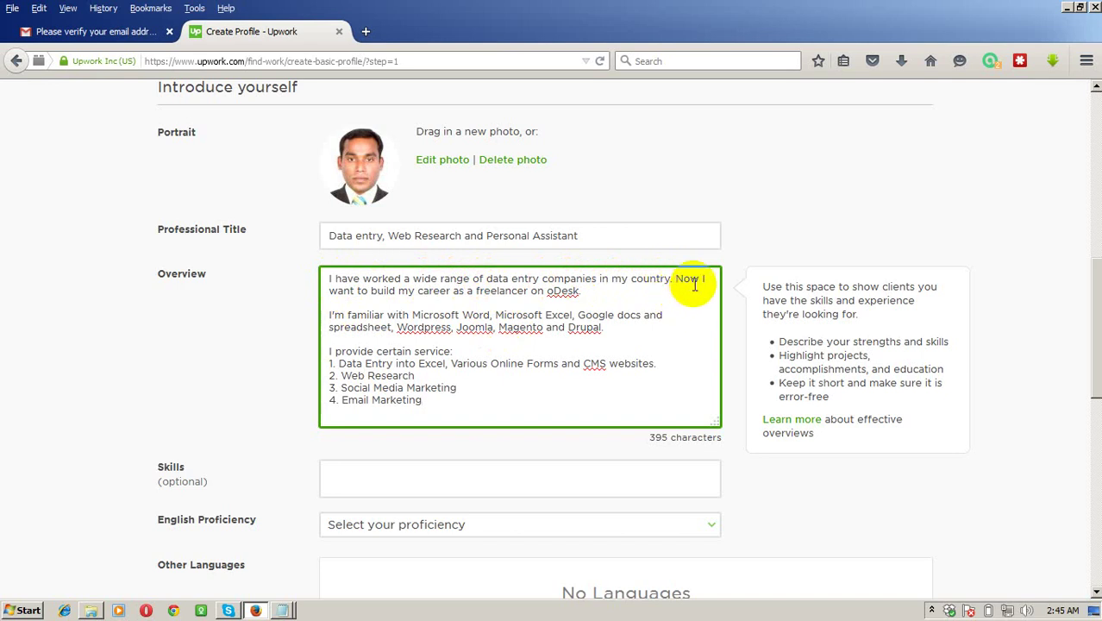
{"action": "left_click", "coordinate": [562, 290]}
{"action": "double_click", "coordinate": [562, 291]}
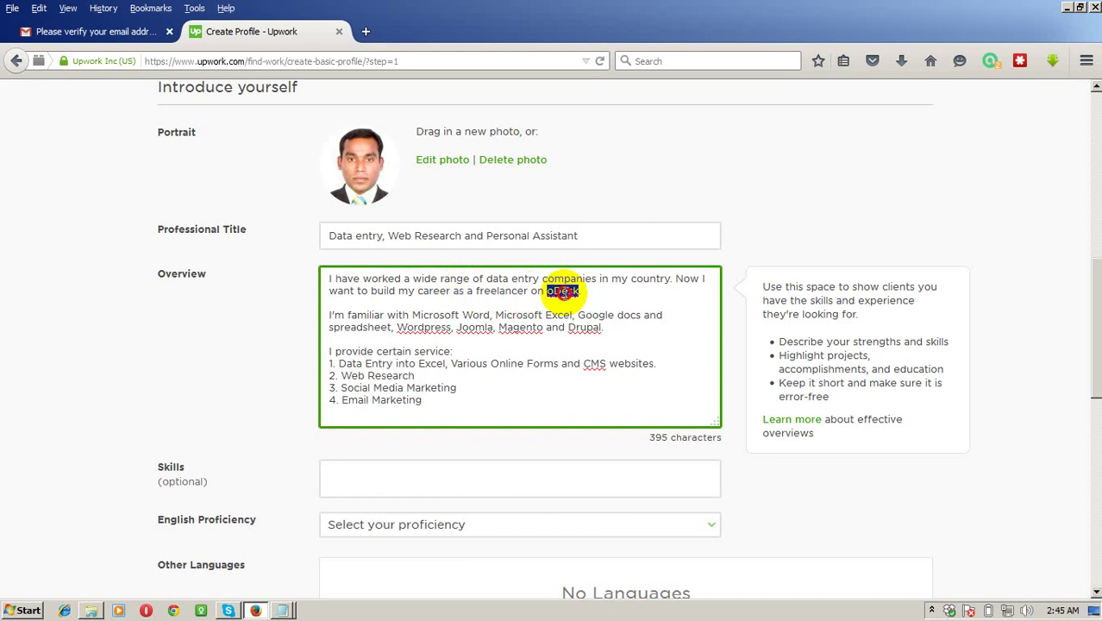
{"action": "type", "text": "up"}
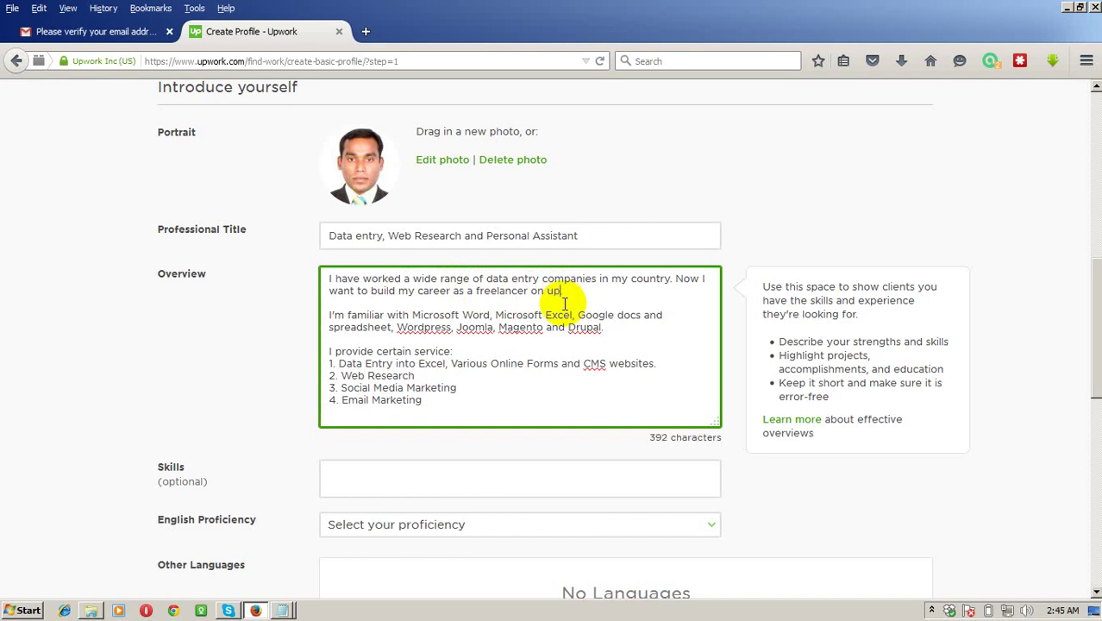
{"action": "type", "text": "work"}
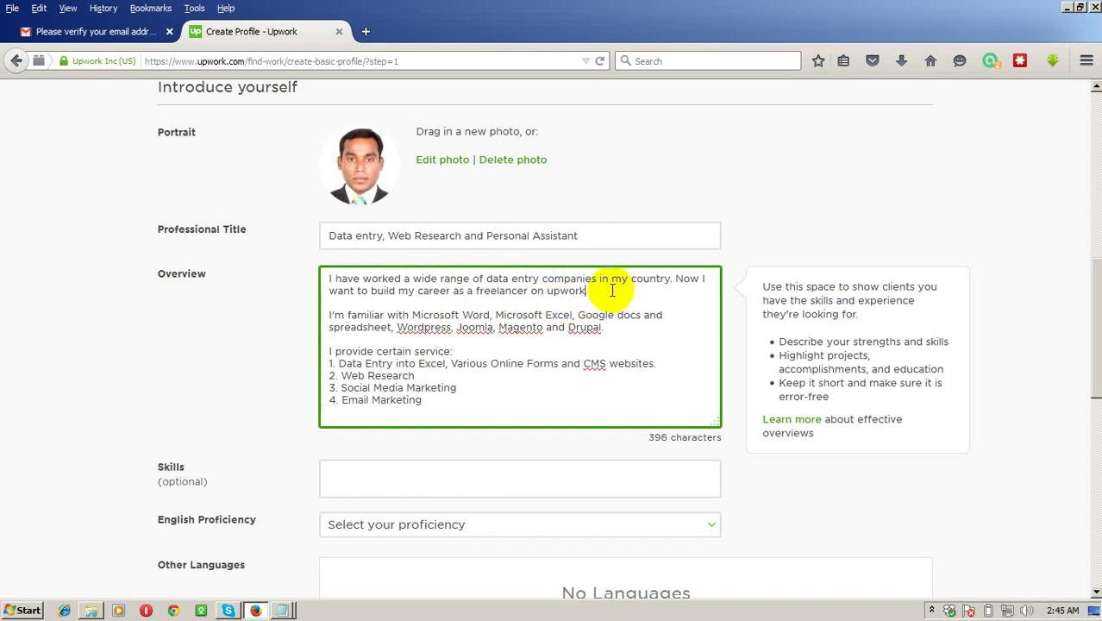
{"action": "left_click", "coordinate": [589, 292]}
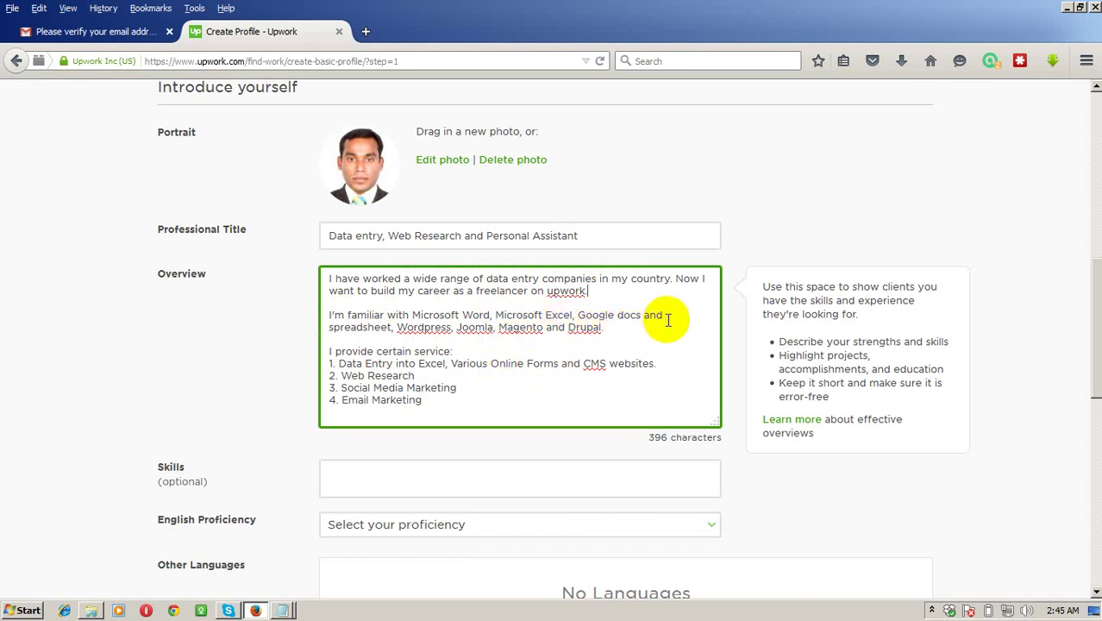
Remove Joomla from the overview's software list and end that sentence with "Drupal product listings.".
{"action": "double_click", "coordinate": [468, 329]}
{"action": "key", "text": "BackSpace"}
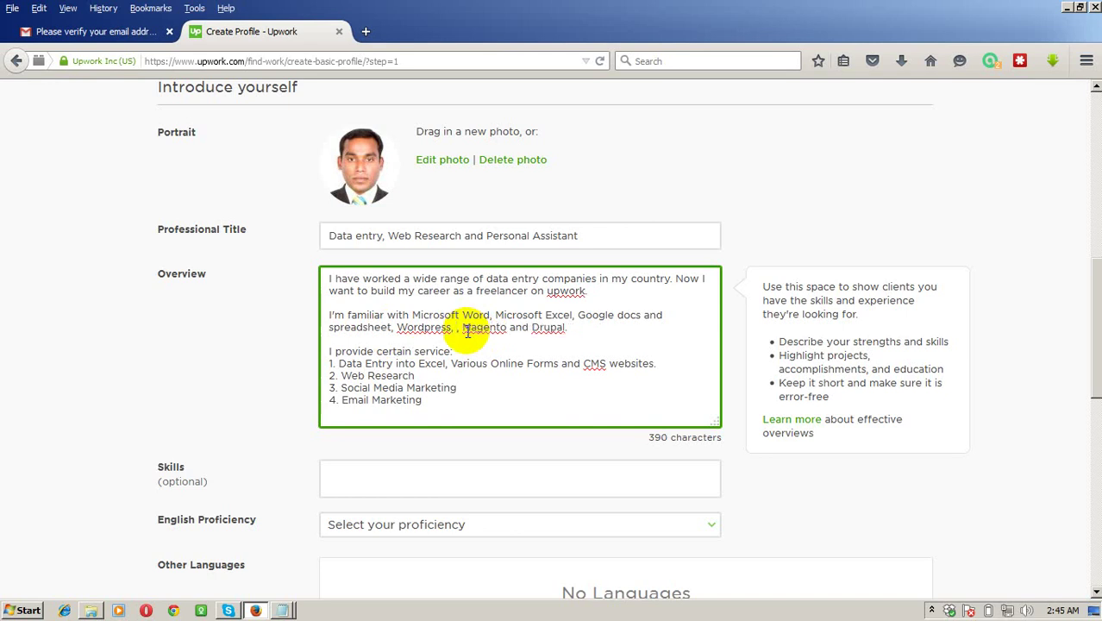
{"action": "key", "text": "BackSpace"}
{"action": "key", "text": "BackSpace"}
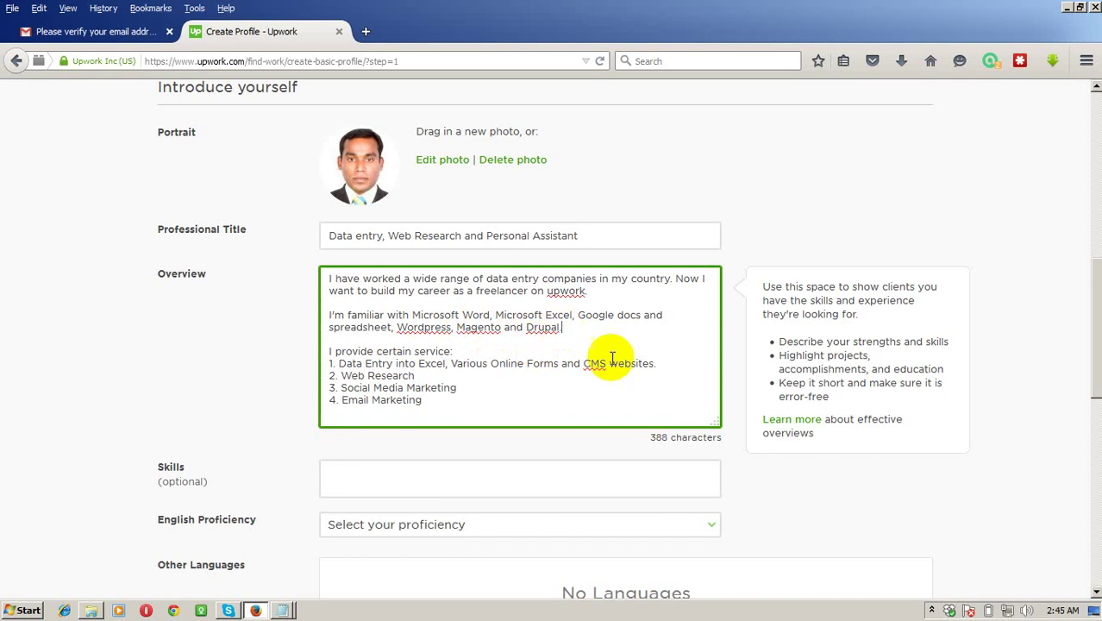
{"action": "type", "text": "pr"}
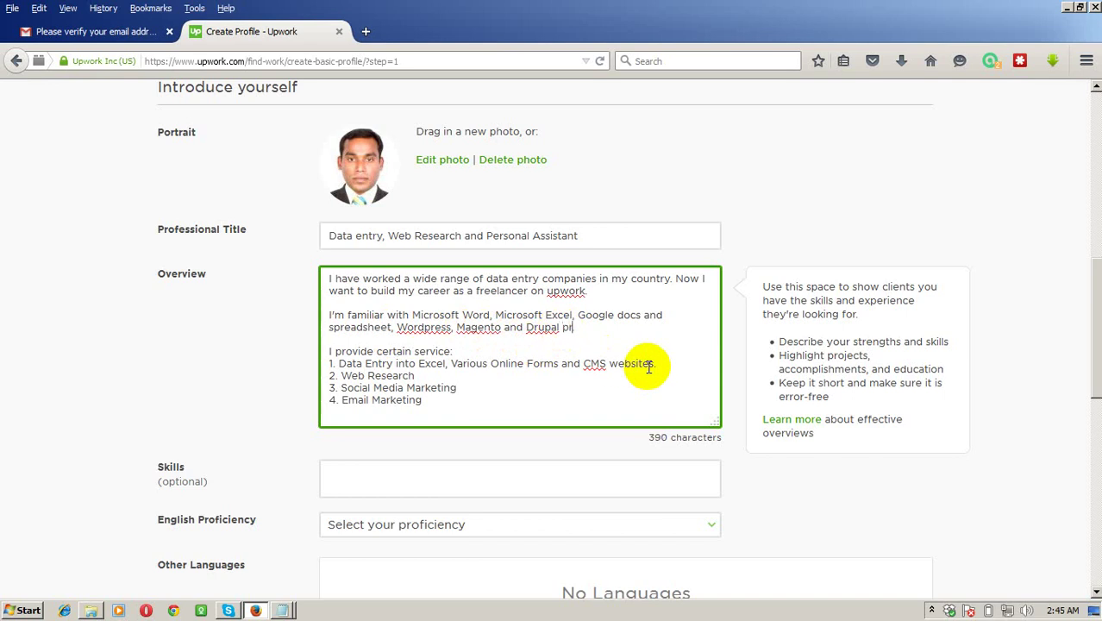
{"action": "type", "text": "oduct iistings."}
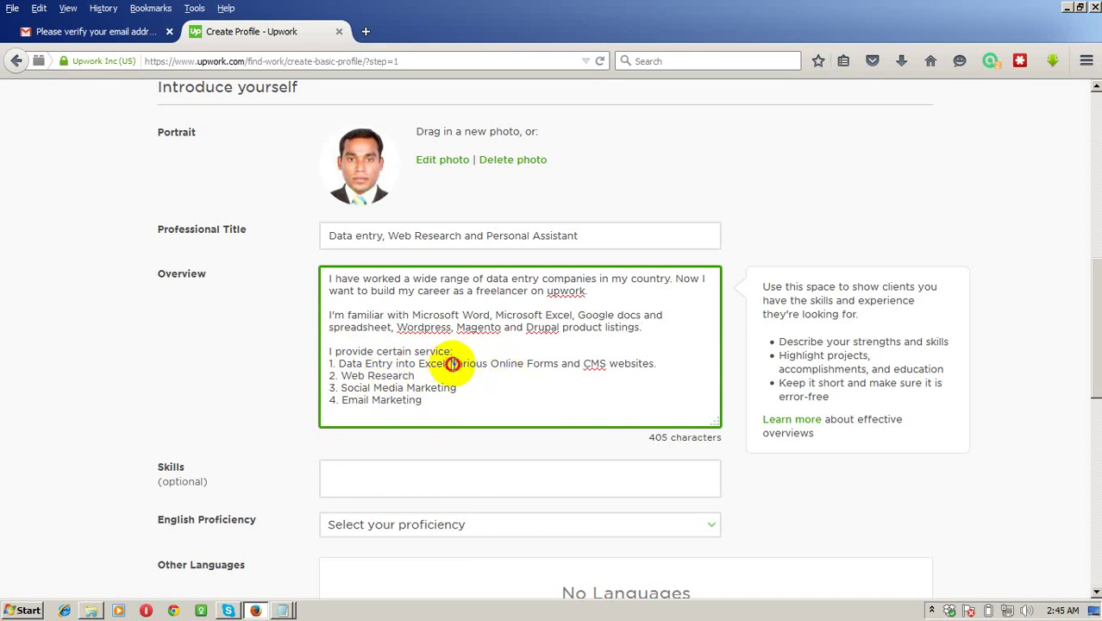
Reword the first listed service as "Data Entry into Excel, Wordpress, Magento and Drupal websites.", reusing the platform names from the paragraph above.
{"action": "left_click_drag", "start_coordinate": [450, 363], "coordinate": [579, 364]}
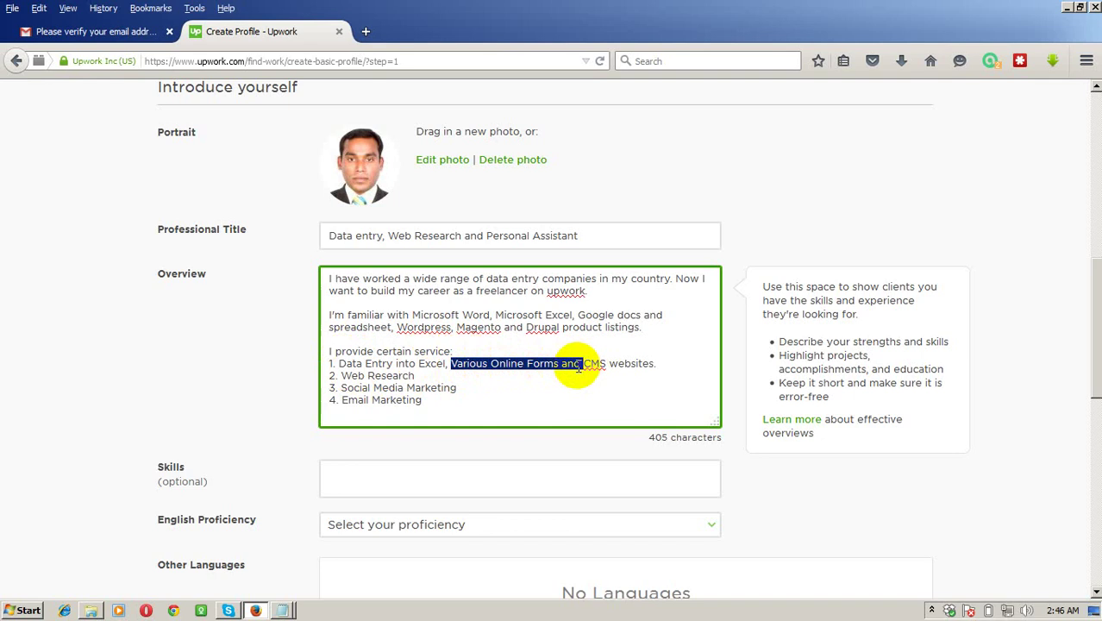
{"action": "double_click", "coordinate": [405, 326]}
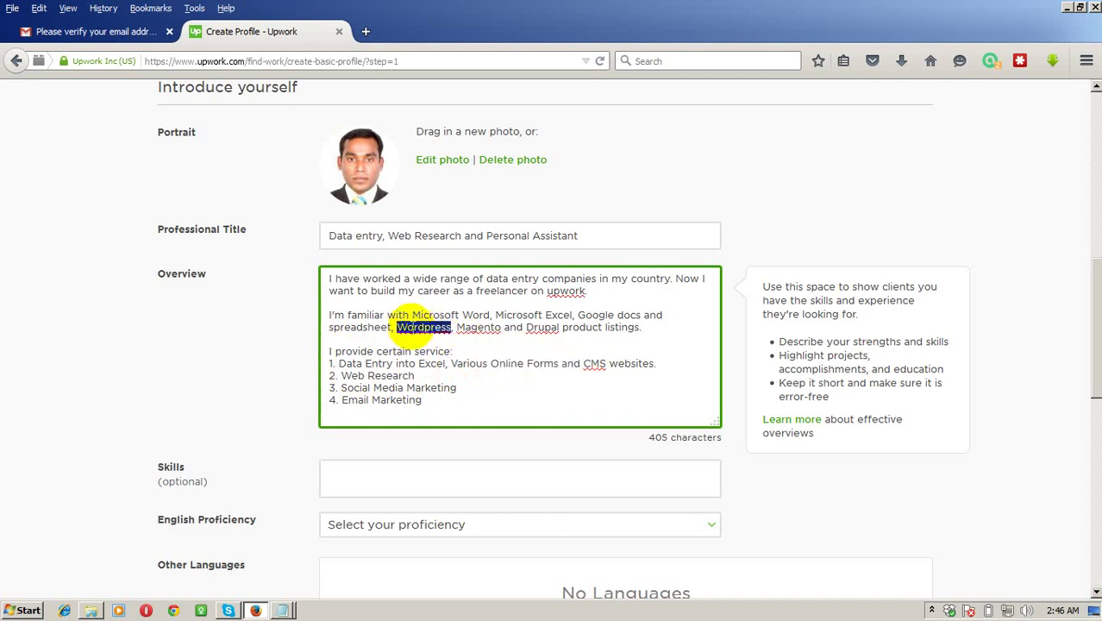
{"action": "left_click", "coordinate": [401, 327]}
{"action": "left_click_drag", "start_coordinate": [397, 327], "coordinate": [562, 327]}
{"action": "left_click", "coordinate": [660, 364]}
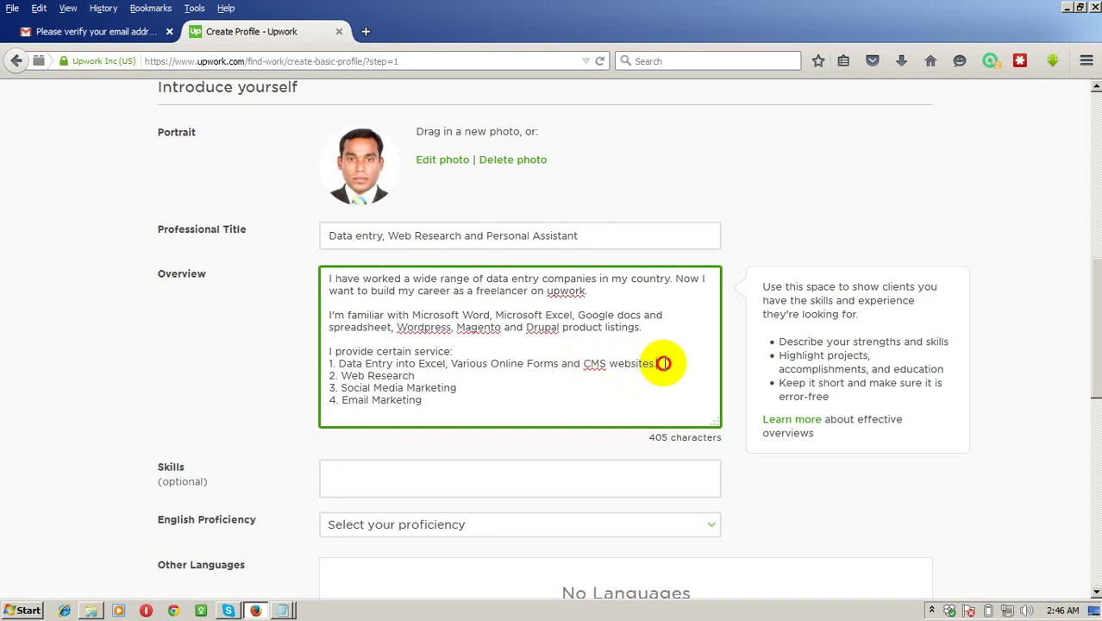
{"action": "left_click_drag", "start_coordinate": [606, 363], "coordinate": [451, 363]}
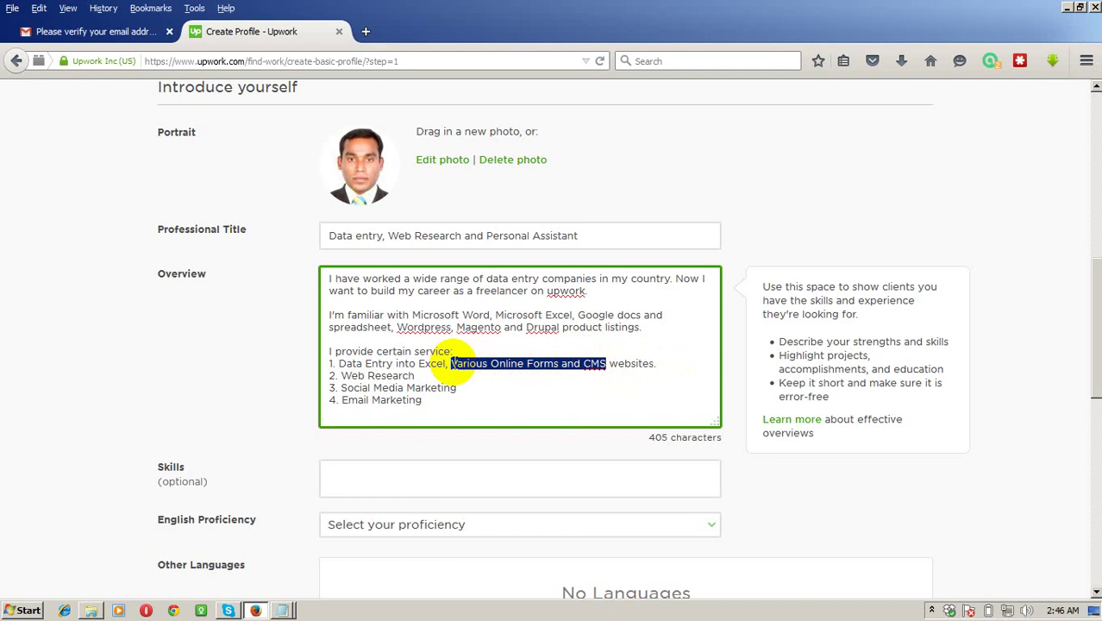
{"action": "key", "text": "ctrl+v"}
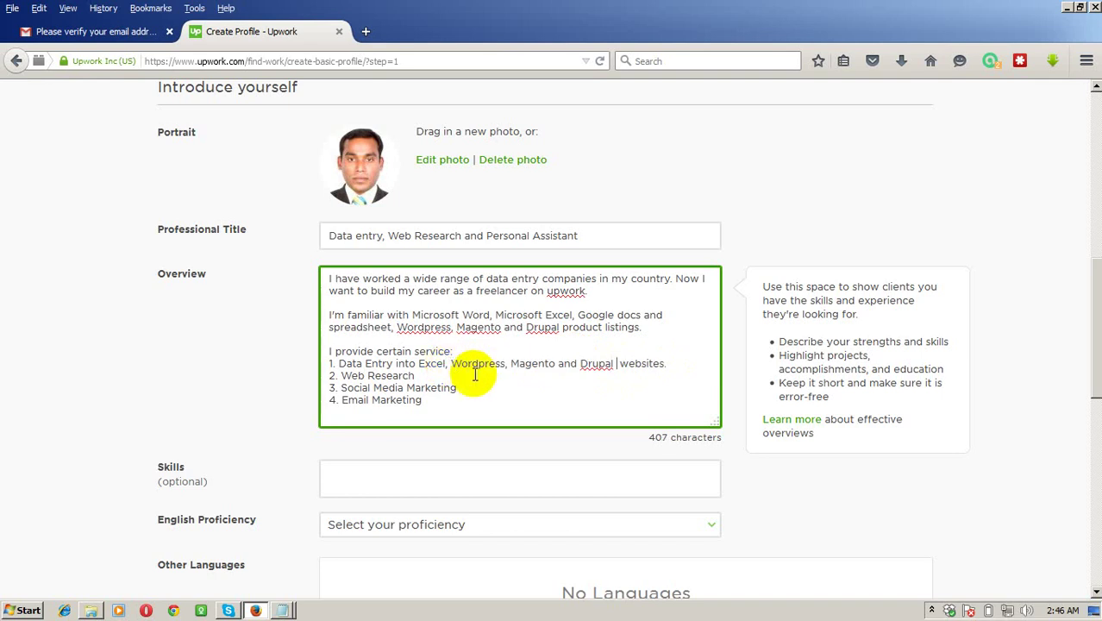
{"action": "key", "text": "BackSpace"}
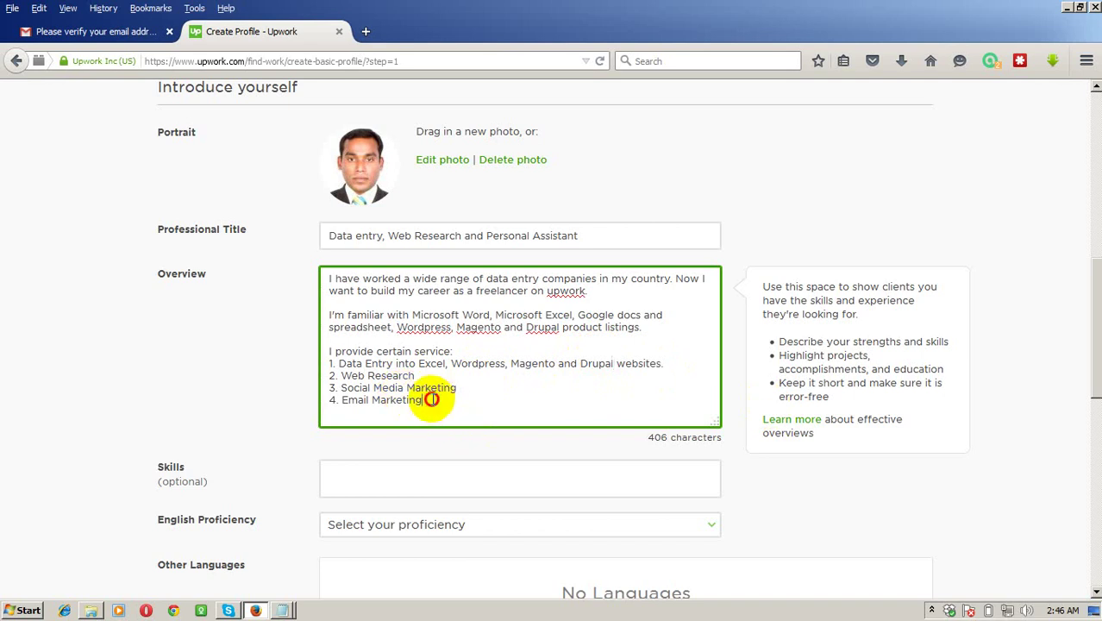
Replace the third listed service with "Personal Assistant" copied from the professional title, and delete the fourth service line.
{"action": "mouse_move", "coordinate": [435, 401]}
{"action": "left_mouse_down"}
{"action": "mouse_move", "coordinate": [407, 388]}
{"action": "mouse_move", "coordinate": [419, 388]}
{"action": "left_mouse_up"}
{"action": "left_click", "coordinate": [459, 387]}
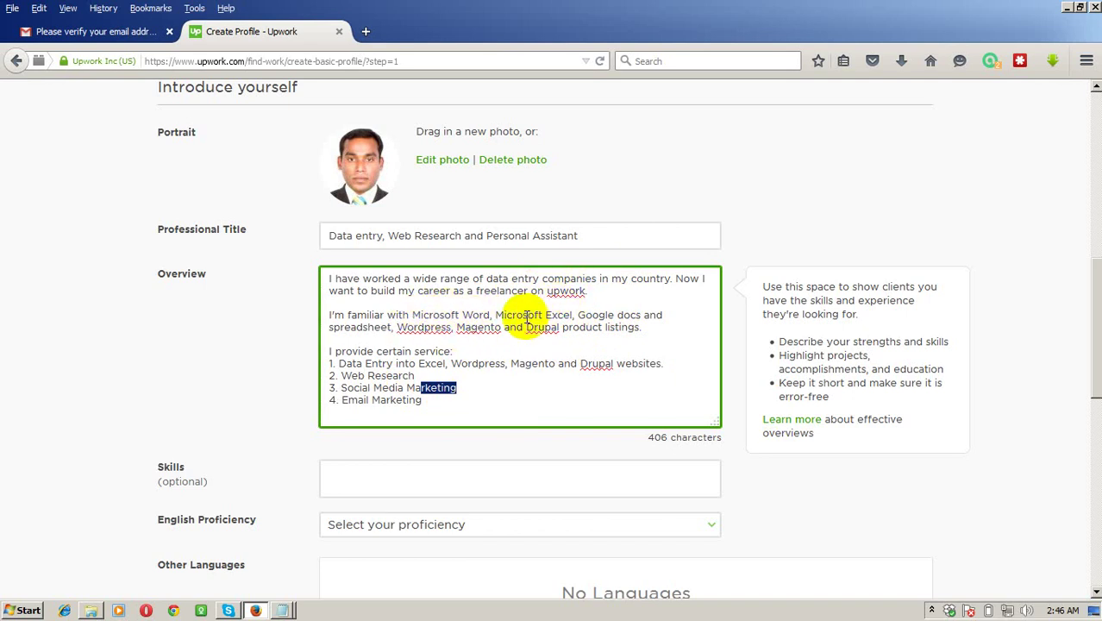
{"action": "left_click_drag", "start_coordinate": [591, 236], "coordinate": [483, 244]}
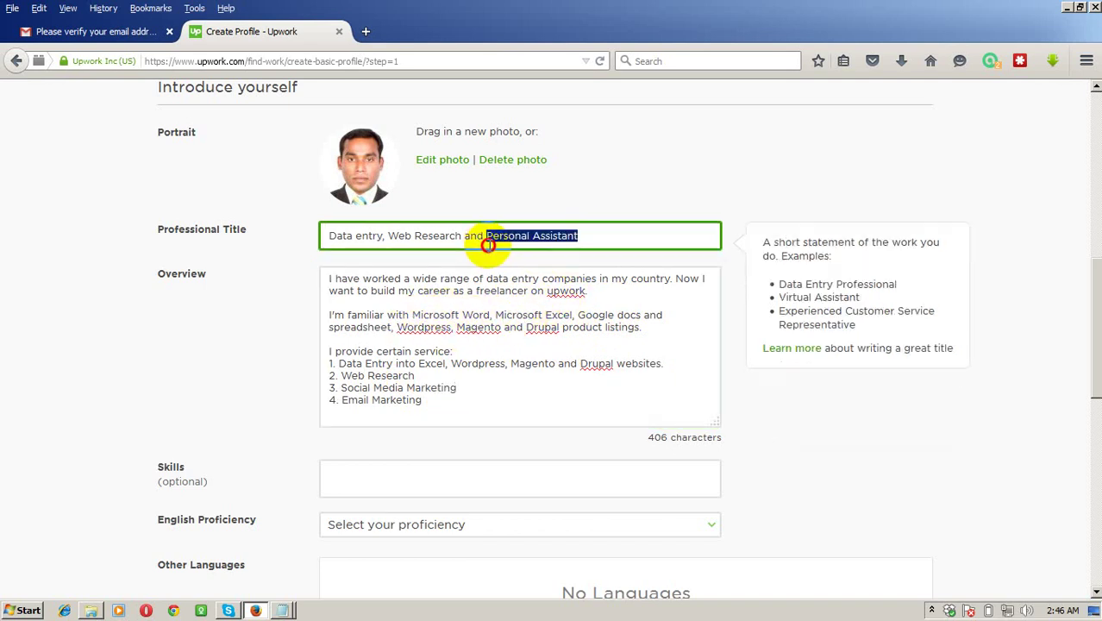
{"action": "left_click", "coordinate": [476, 386]}
{"action": "left_click_drag", "start_coordinate": [477, 386], "coordinate": [342, 388]}
{"action": "key", "text": "ctrl+v"}
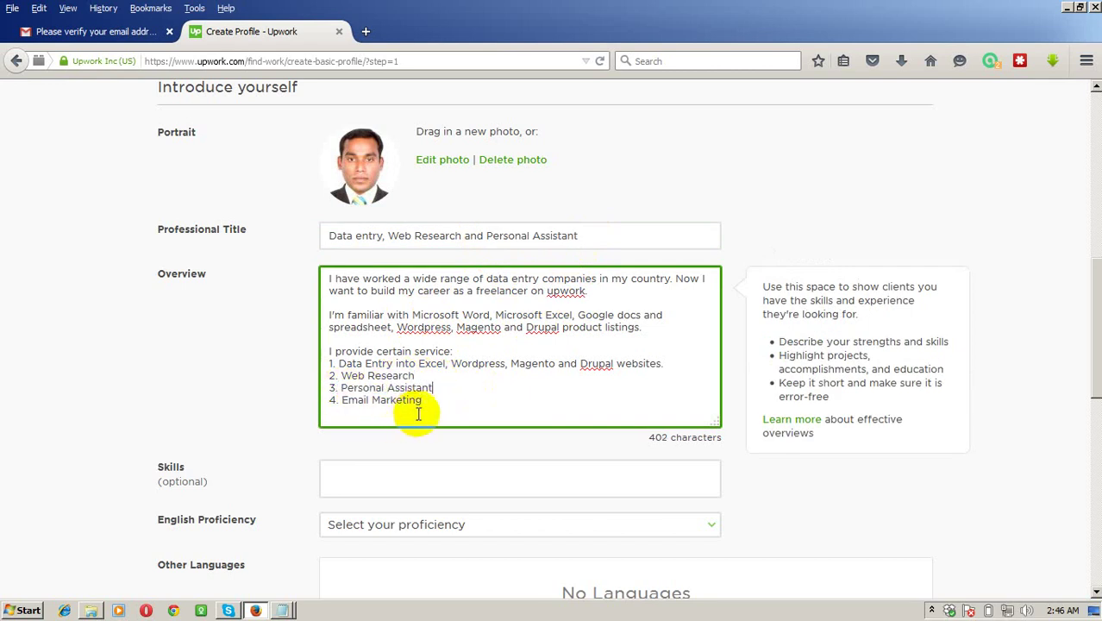
{"action": "left_click_drag", "start_coordinate": [421, 400], "coordinate": [247, 413]}
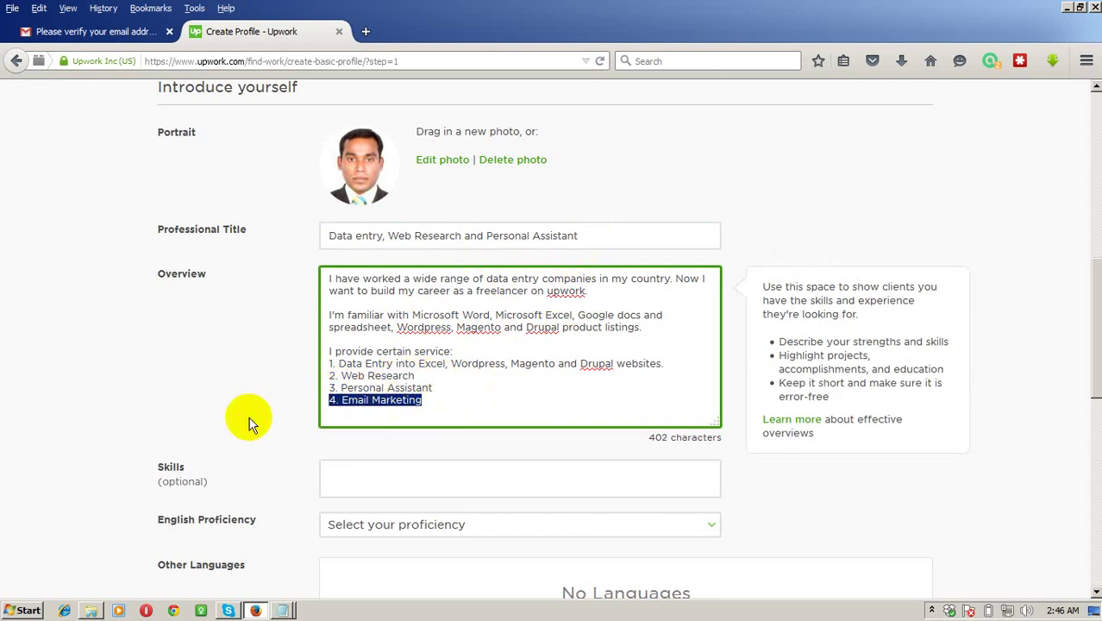
{"action": "key", "text": "BackSpace"}
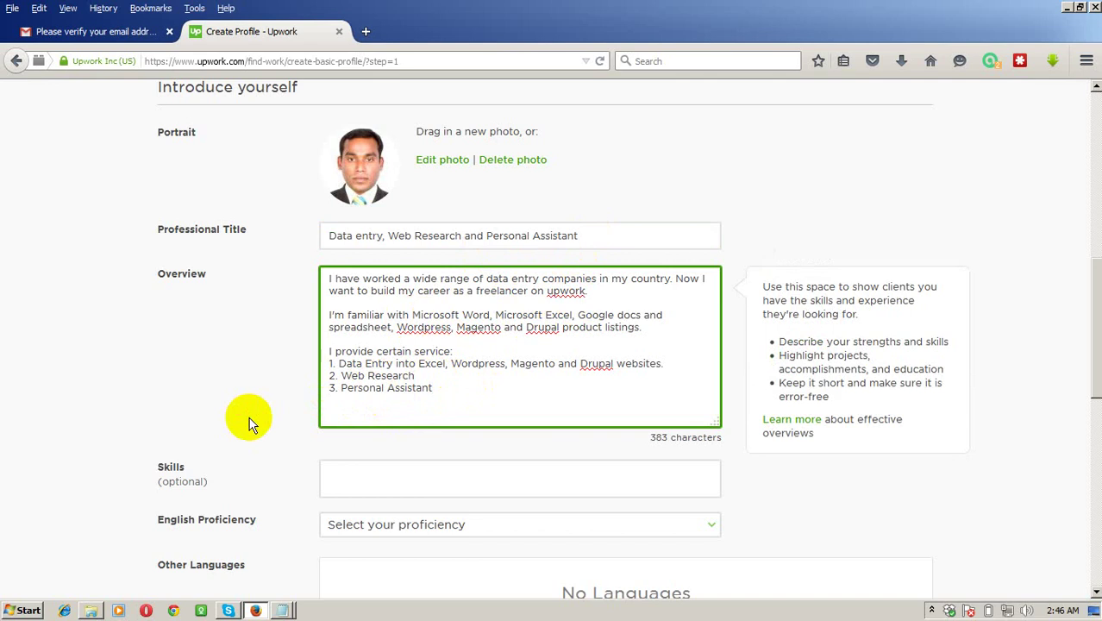
Add microsoft-word and microsoft-excel to the profile's skills.
{"action": "scroll", "coordinate": [482, 353], "scroll_direction": "down", "scroll_amount": 1}
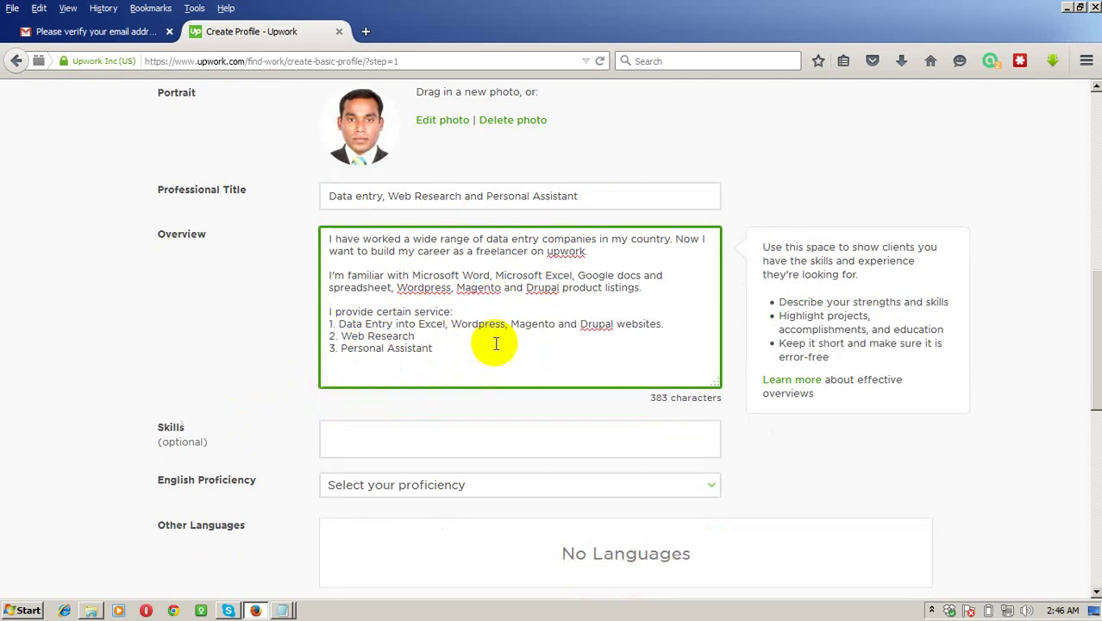
{"action": "scroll", "coordinate": [496, 343], "scroll_direction": "down", "scroll_amount": 1}
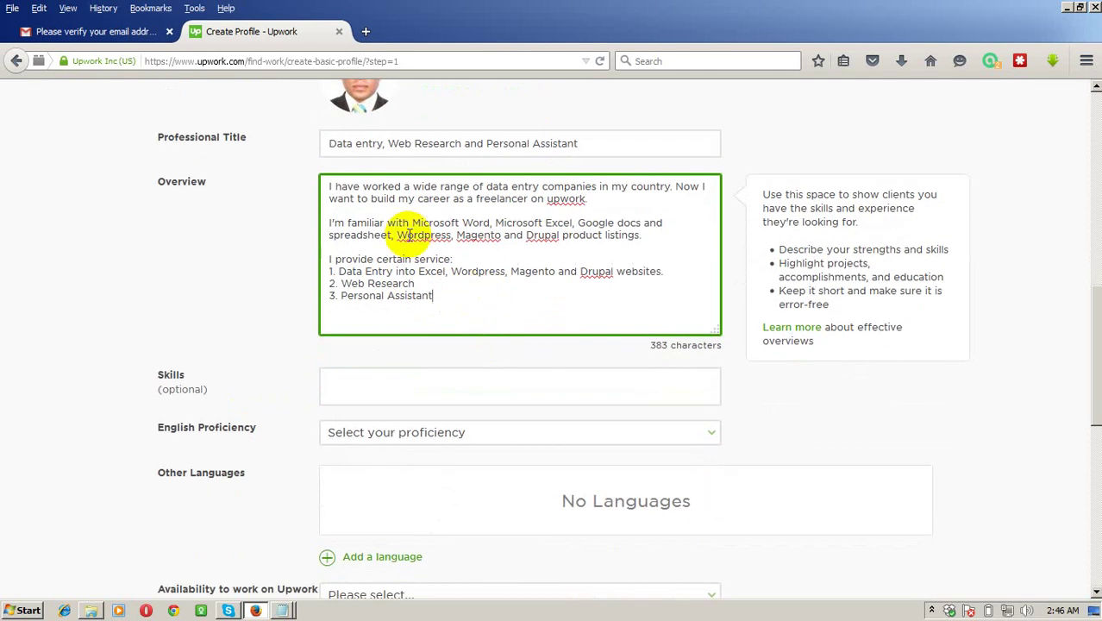
{"action": "left_click", "coordinate": [385, 381]}
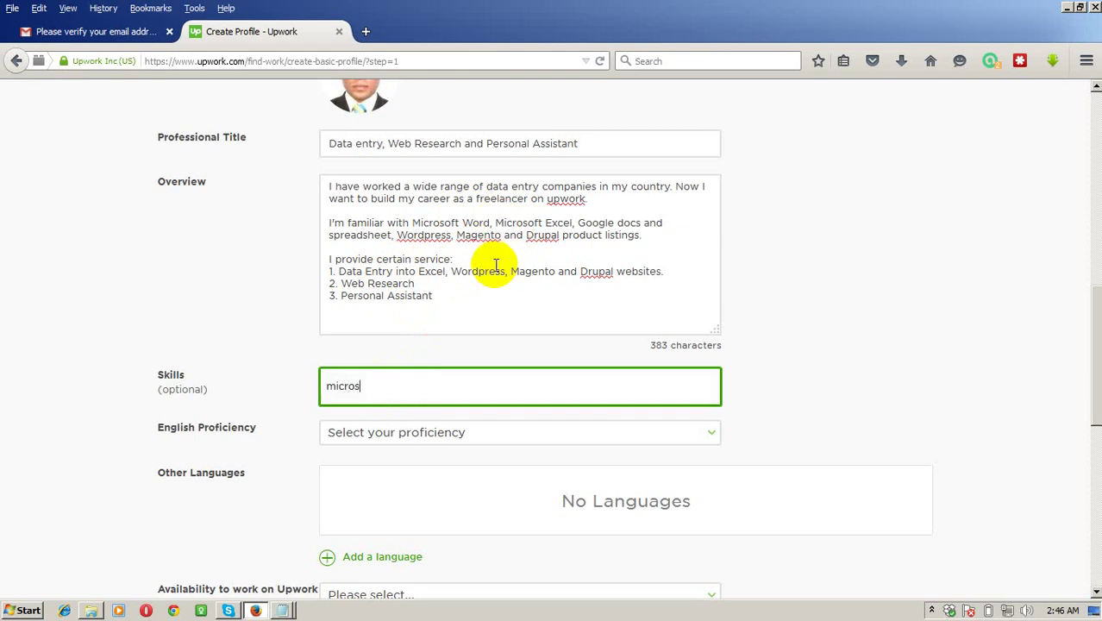
{"action": "type", "text": "oft work"}
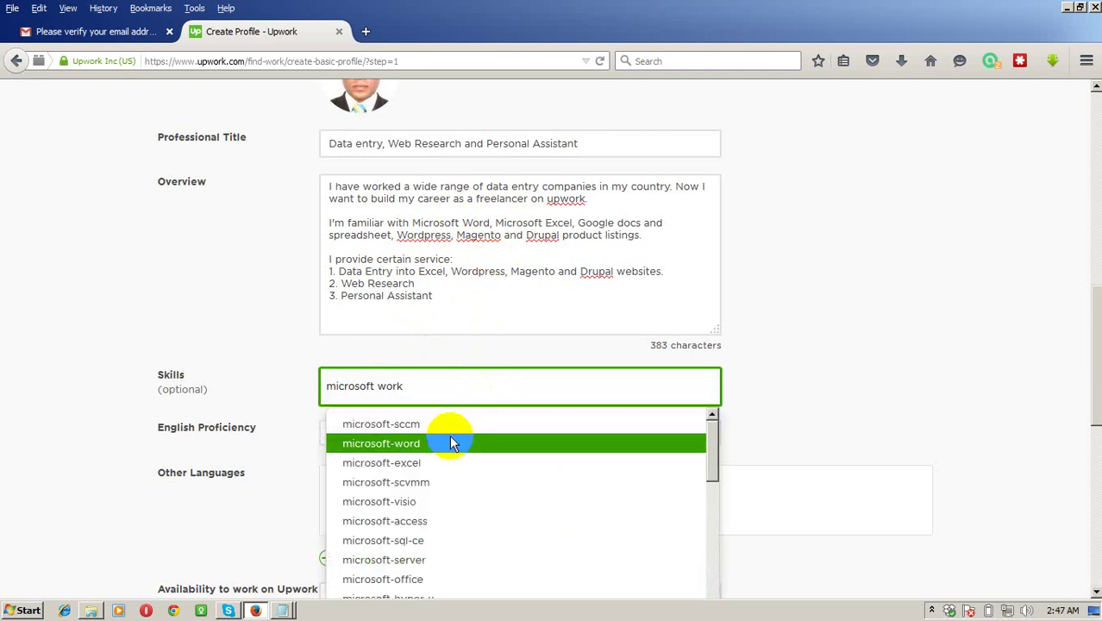
{"action": "left_click", "coordinate": [453, 443]}
{"action": "type", "text": "M"}
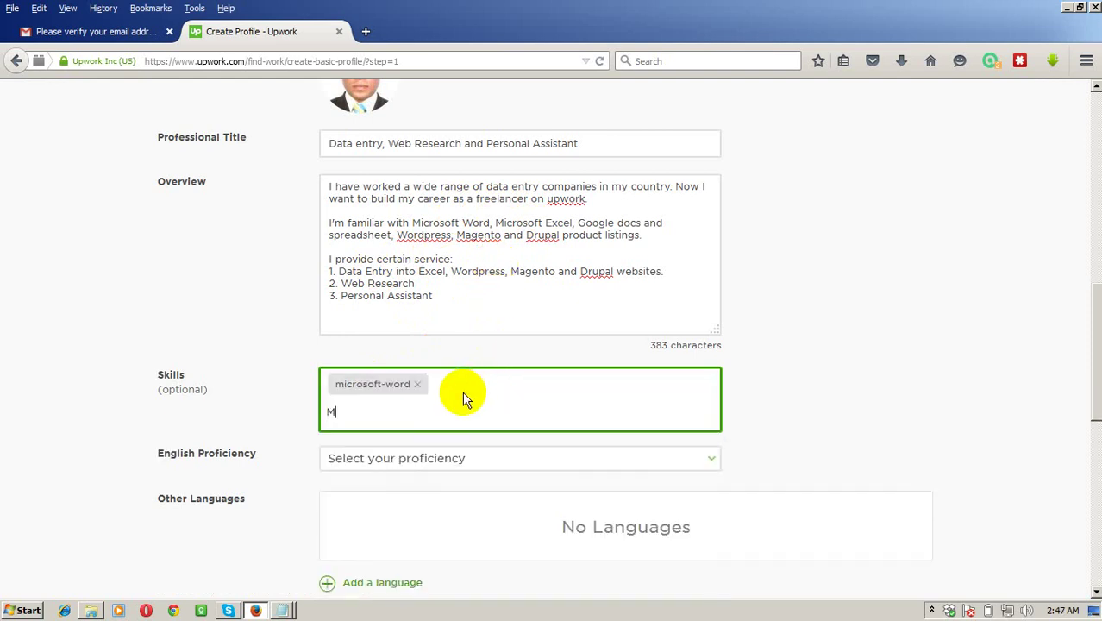
{"action": "type", "text": "icrosoft excel"}
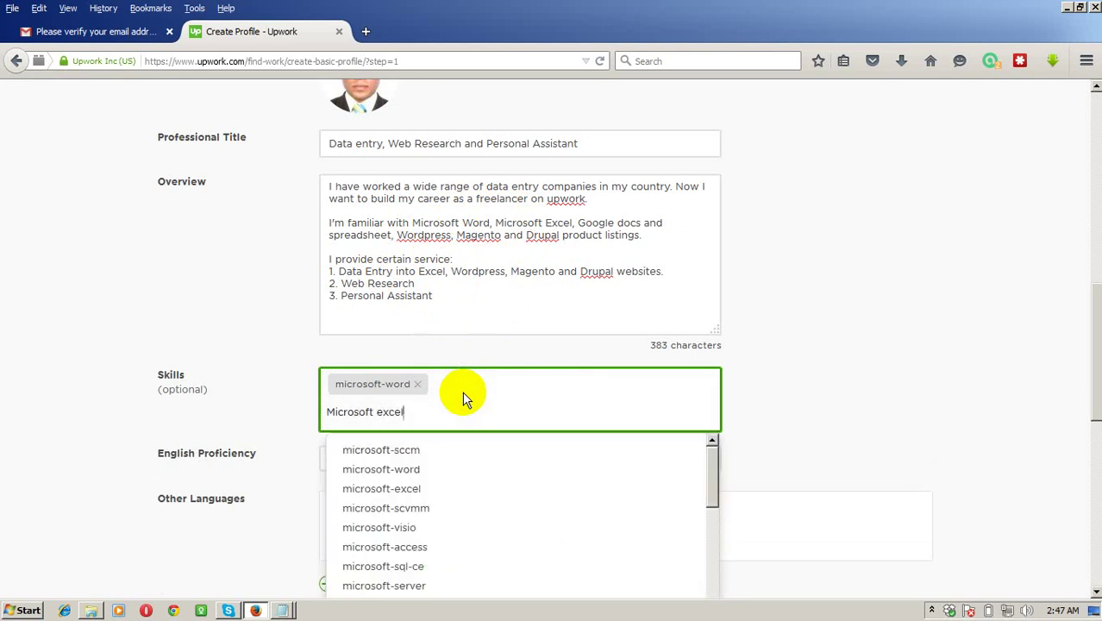
{"action": "left_click", "coordinate": [456, 489]}
Add data-entry to the profile's skills.
{"action": "scroll", "coordinate": [724, 431], "scroll_direction": "down", "scroll_amount": 1}
{"action": "scroll", "coordinate": [747, 417], "scroll_direction": "down", "scroll_amount": 1}
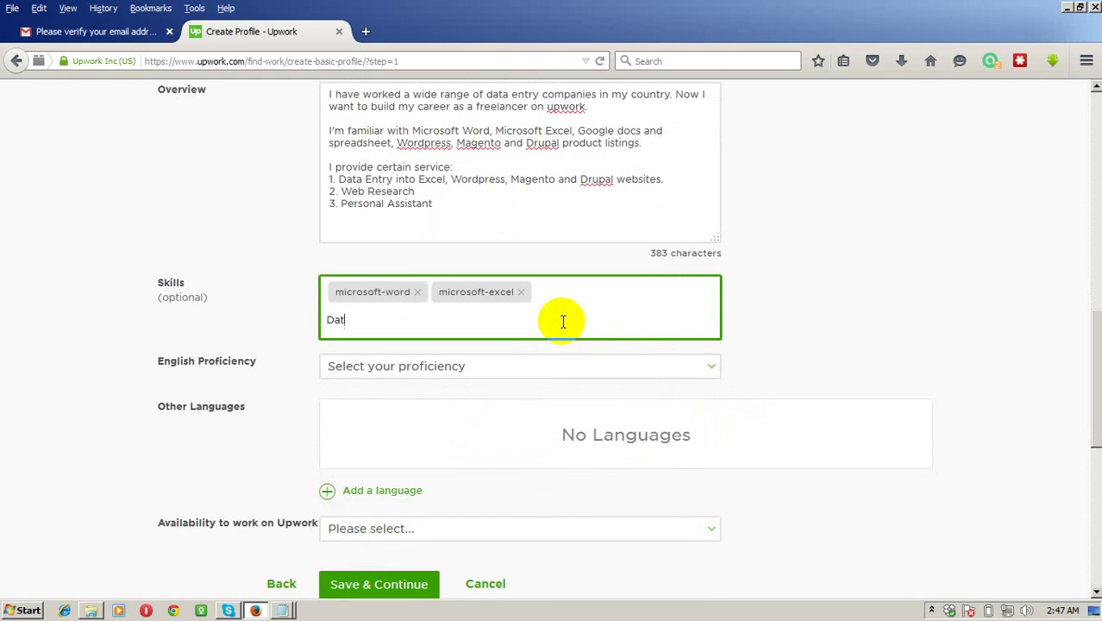
{"action": "type", "text": "Data entry"}
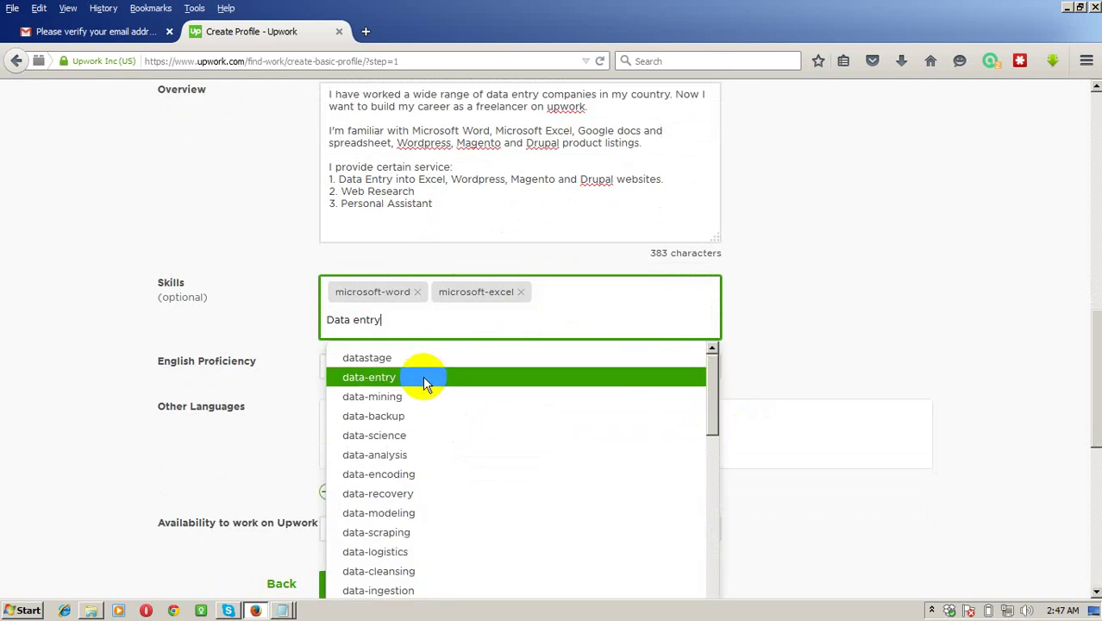
{"action": "left_click", "coordinate": [424, 380]}
{"action": "type", "text": "Product"}
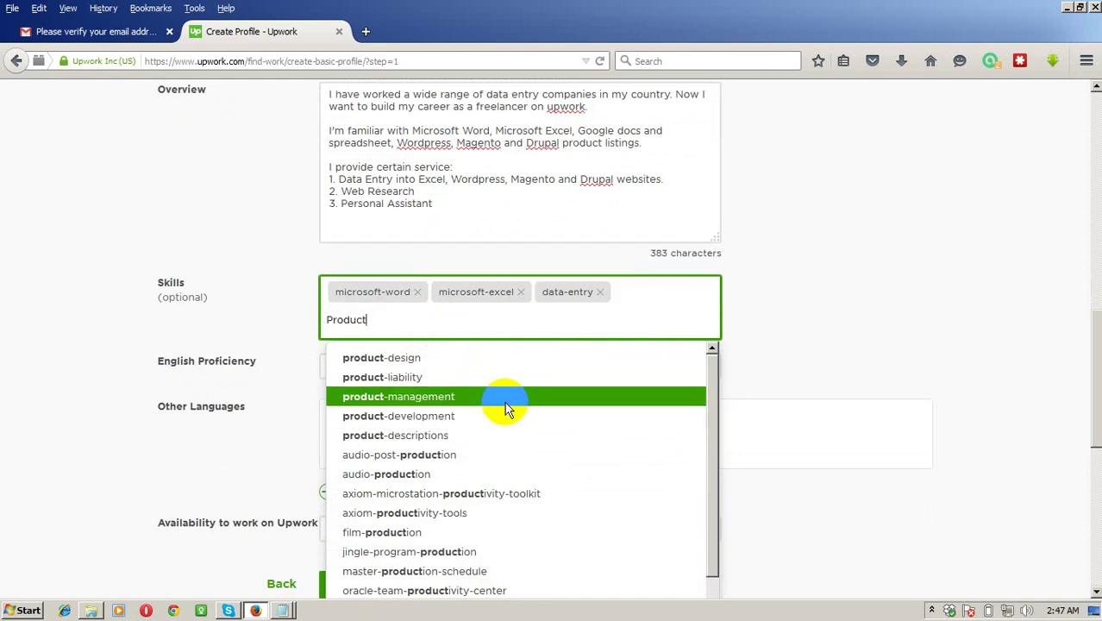
{"action": "scroll", "coordinate": [507, 410], "scroll_direction": "down", "scroll_amount": 1}
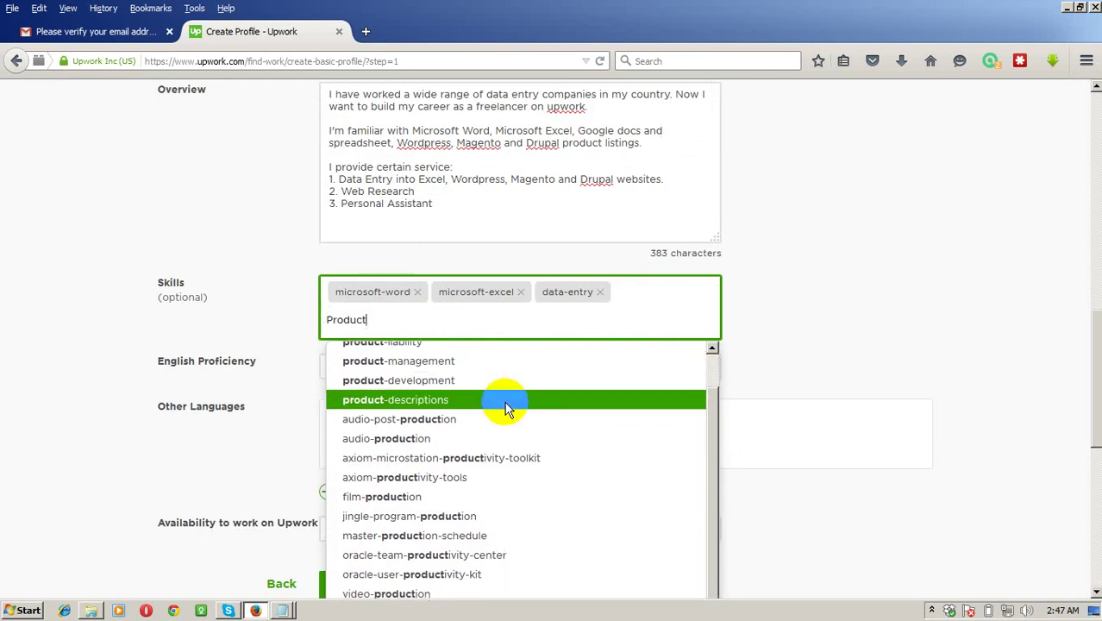
{"action": "scroll", "coordinate": [541, 448], "scroll_direction": "down", "scroll_amount": 2}
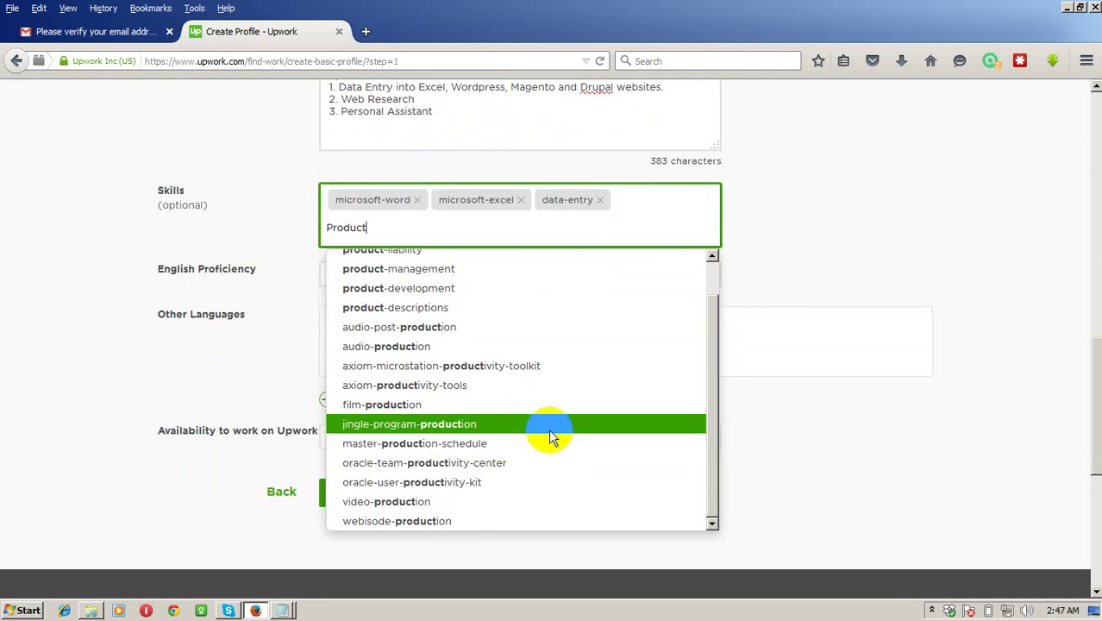
{"action": "scroll", "coordinate": [553, 448], "scroll_direction": "up", "scroll_amount": 1}
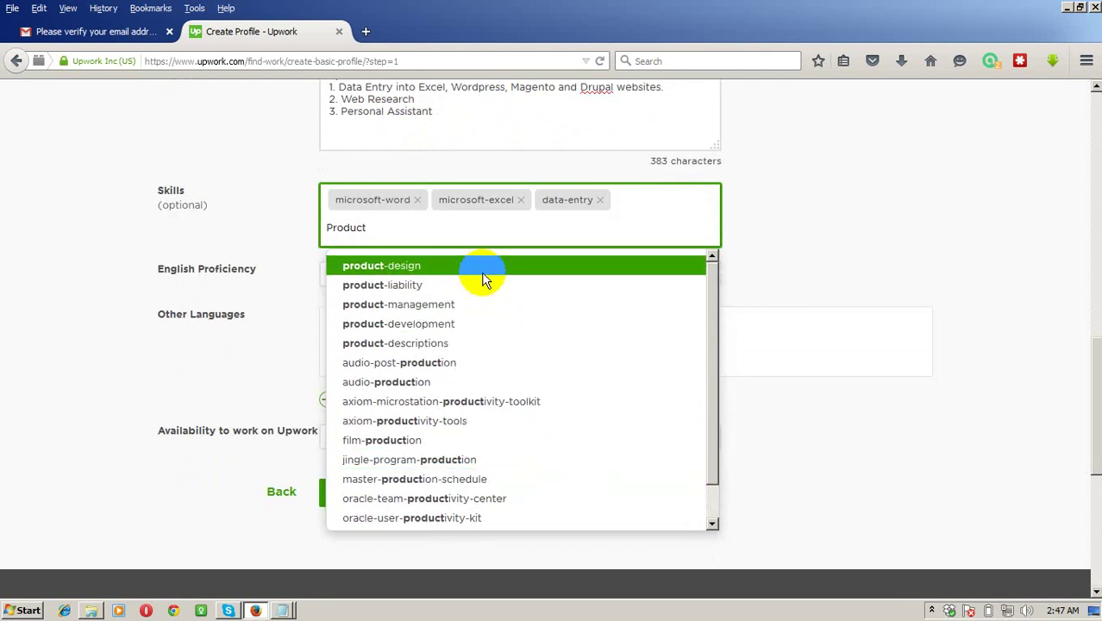
{"action": "left_click_drag", "start_coordinate": [398, 229], "coordinate": [280, 228]}
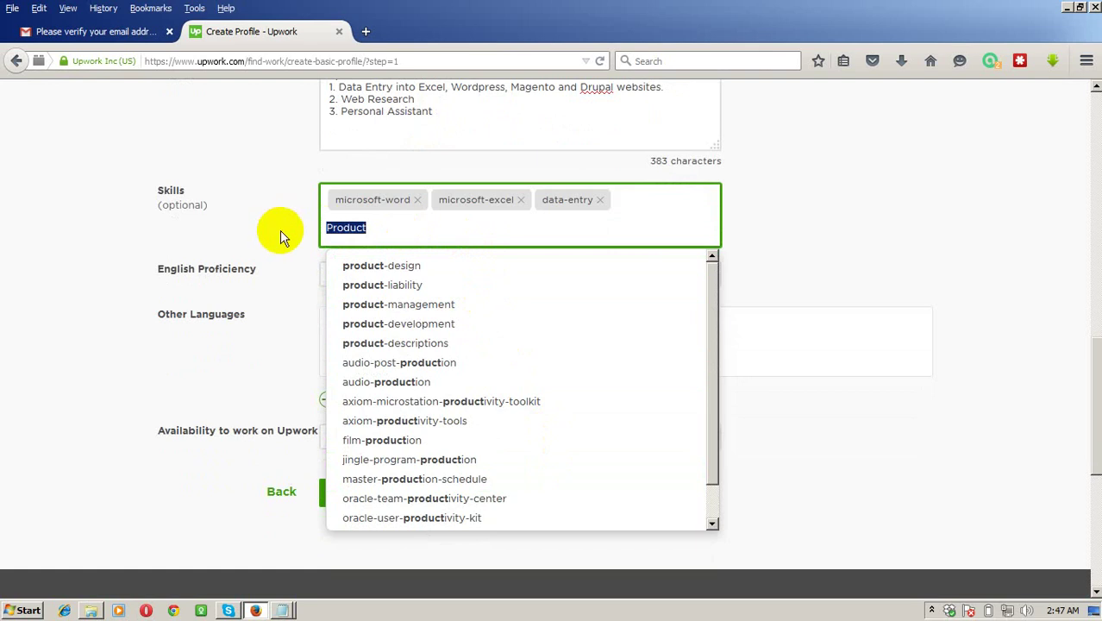
{"action": "type", "text": "person"}
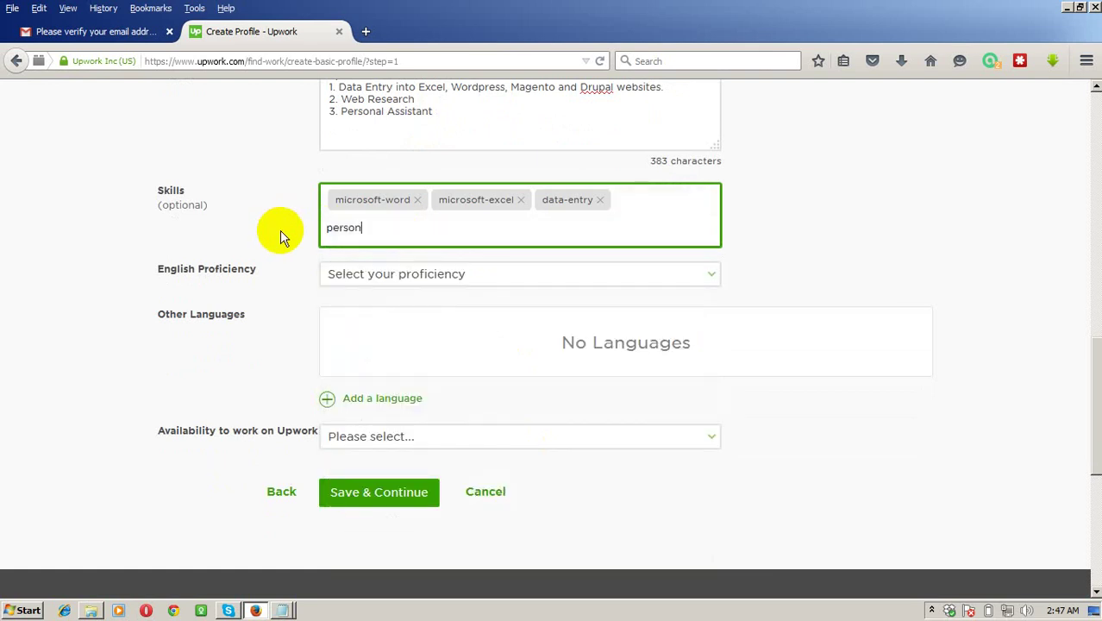
{"action": "type", "text": "al"}
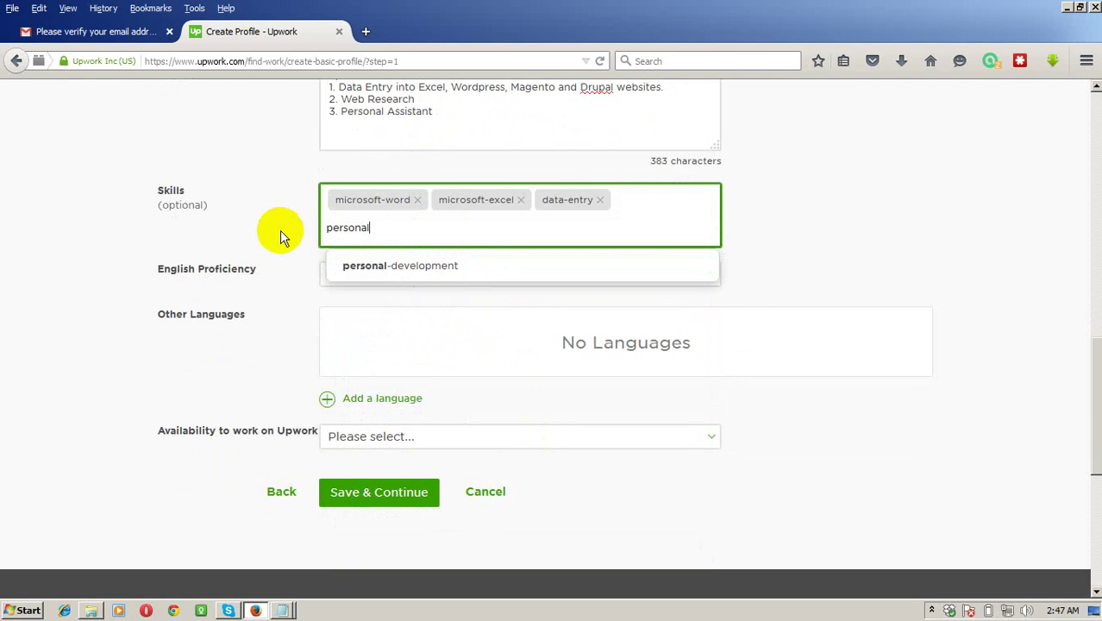
{"action": "key", "text": "ctrl+a"}
{"action": "key", "text": "BackSpace"}
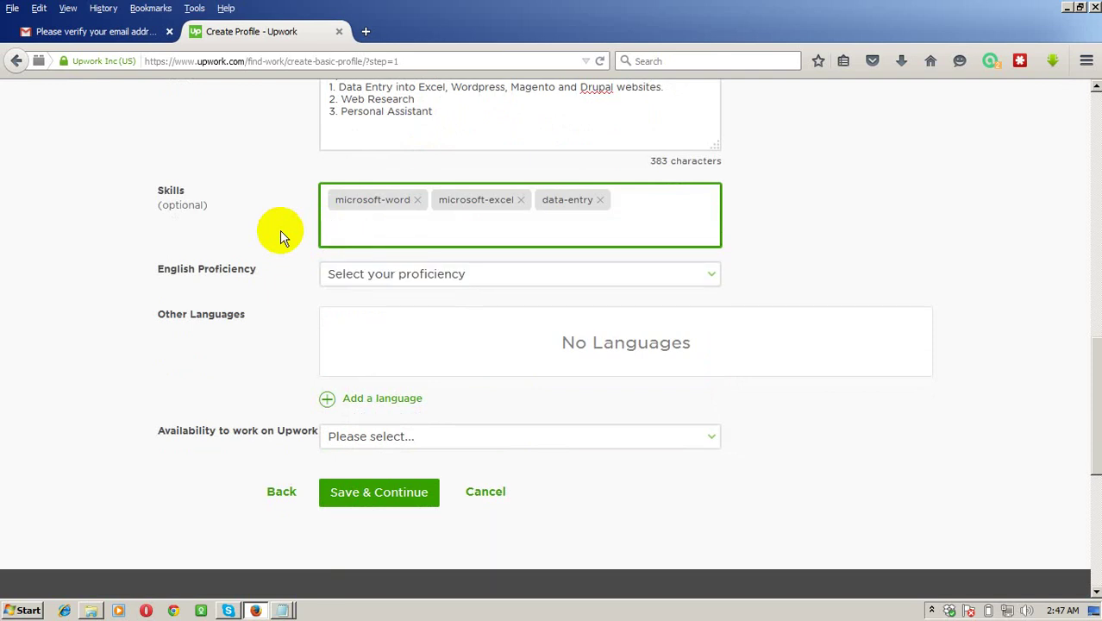
Add seo to the profile's skills and set the English proficiency to Fluent.
{"action": "type", "text": "seo"}
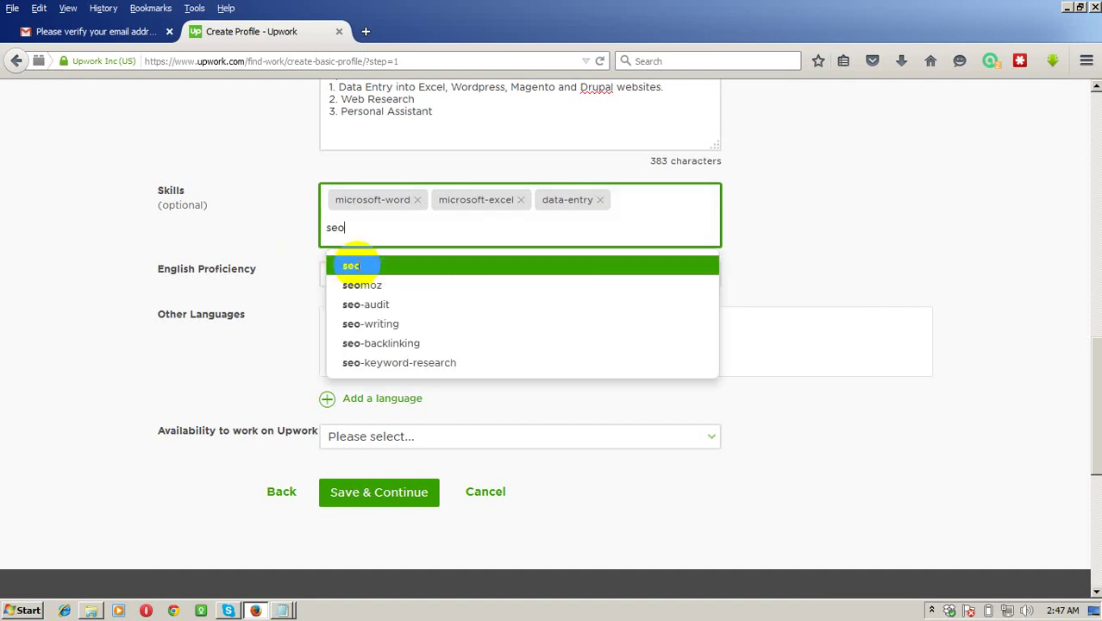
{"action": "left_click", "coordinate": [354, 266]}
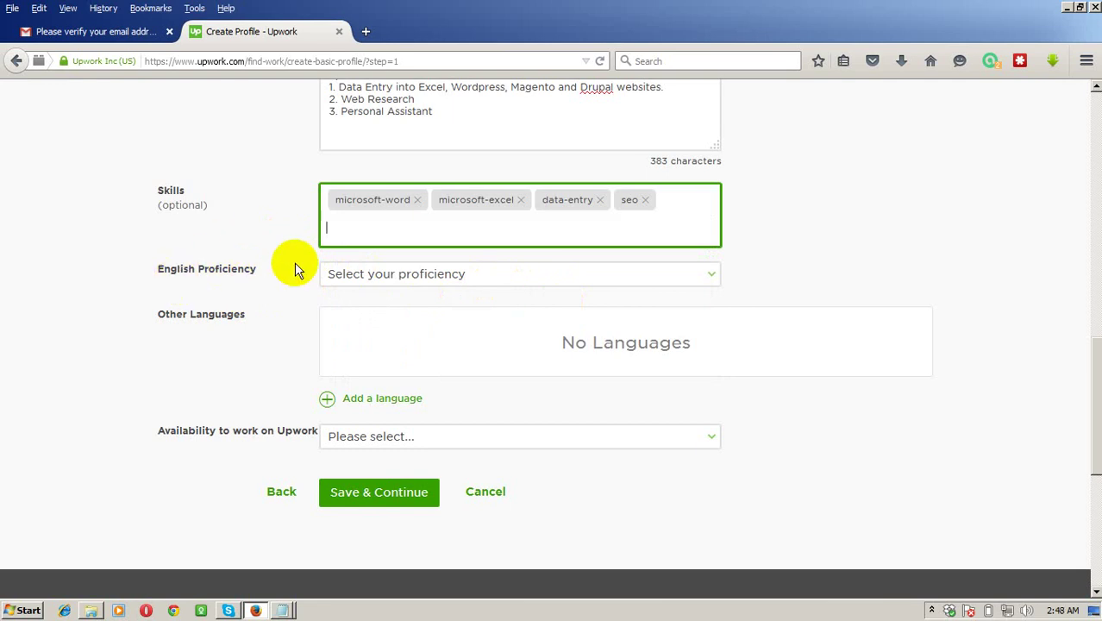
{"action": "left_click", "coordinate": [712, 275]}
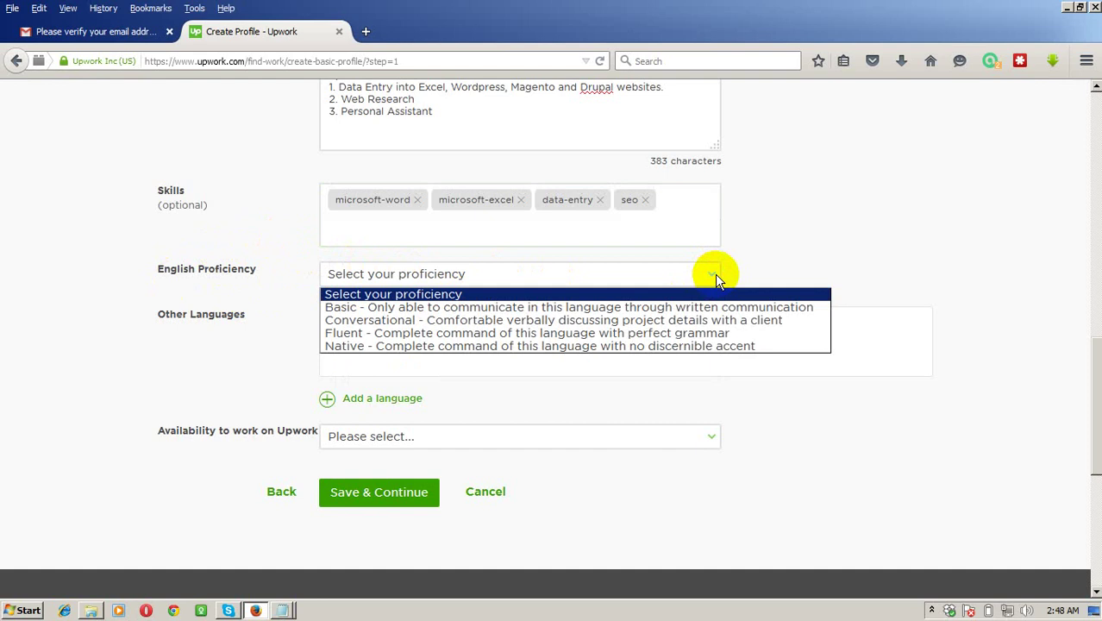
{"action": "left_click", "coordinate": [499, 335]}
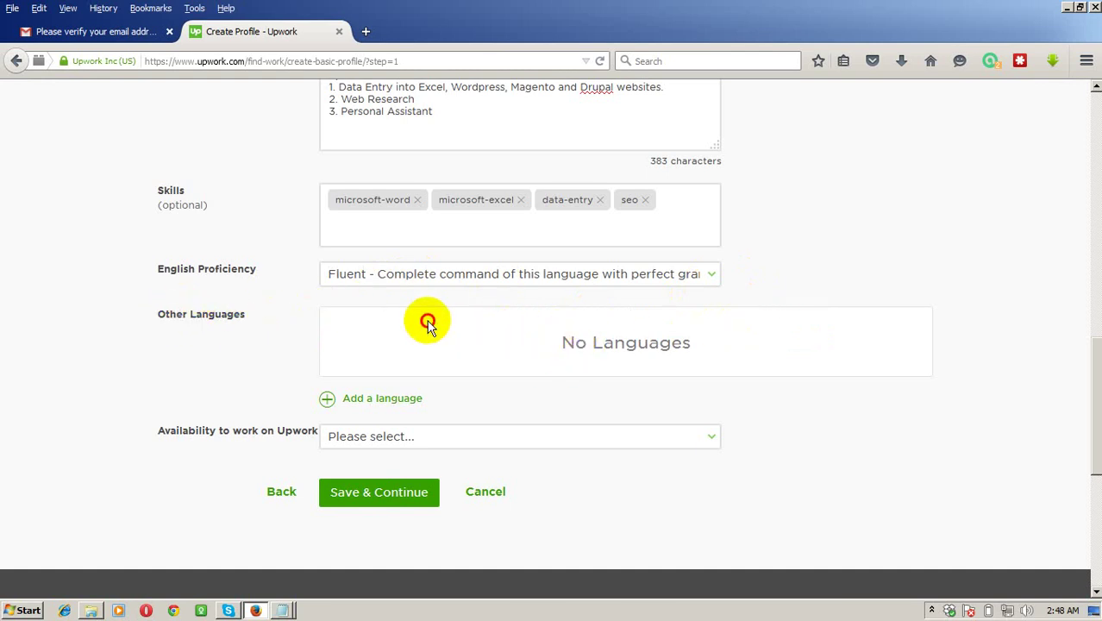
Add Bengali with Native proficiency to the other languages and save it.
{"action": "left_click", "coordinate": [388, 401]}
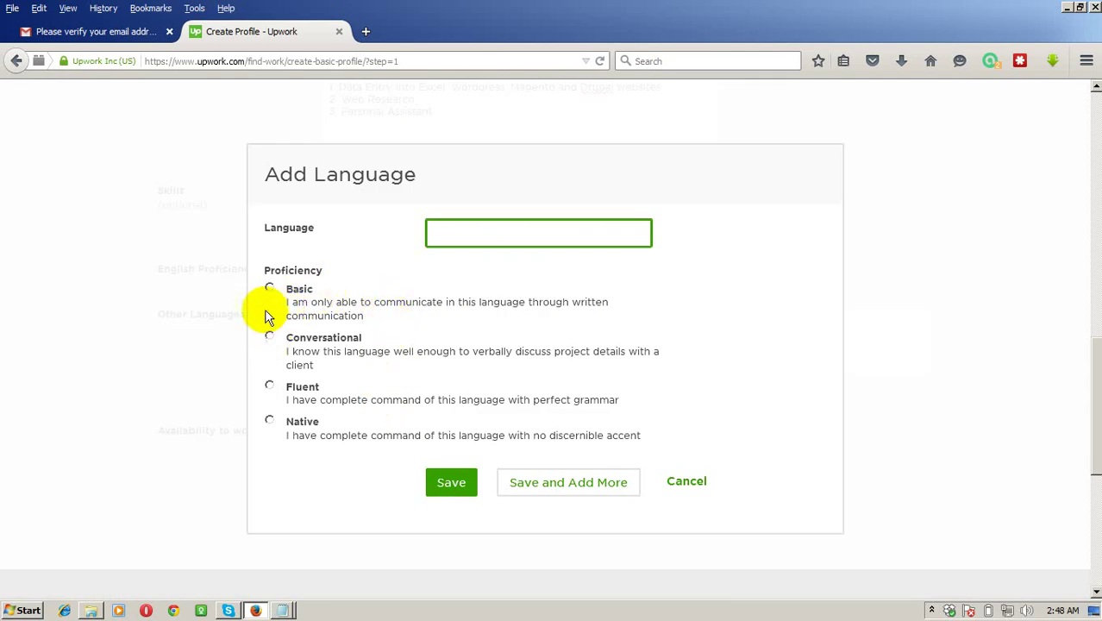
{"action": "left_click", "coordinate": [269, 421]}
{"action": "left_click", "coordinate": [443, 242]}
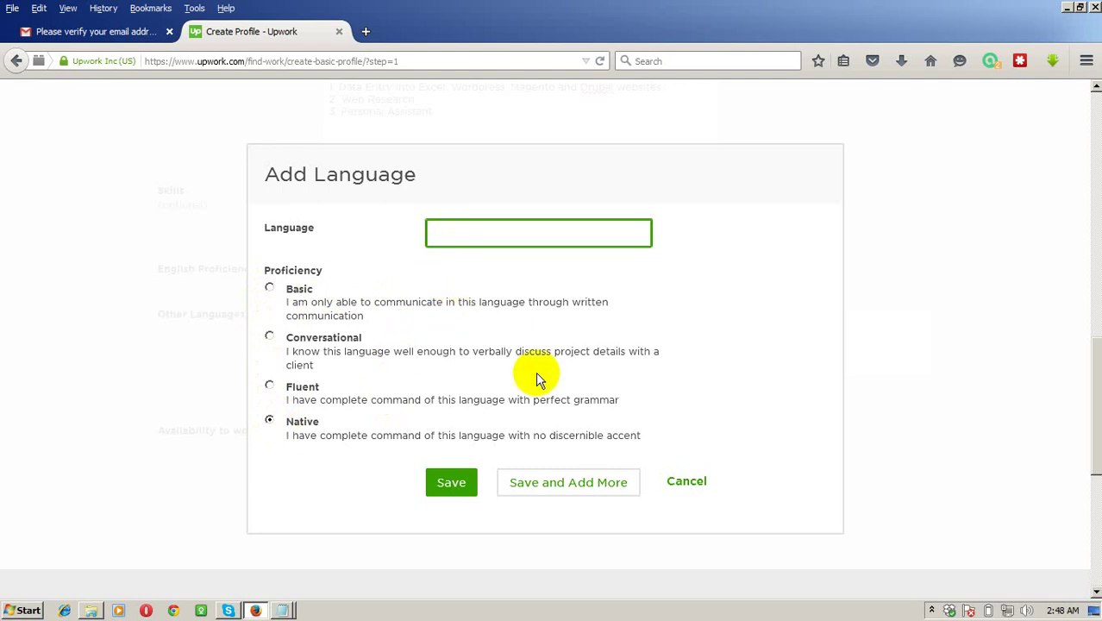
{"action": "type", "text": "Bengali"}
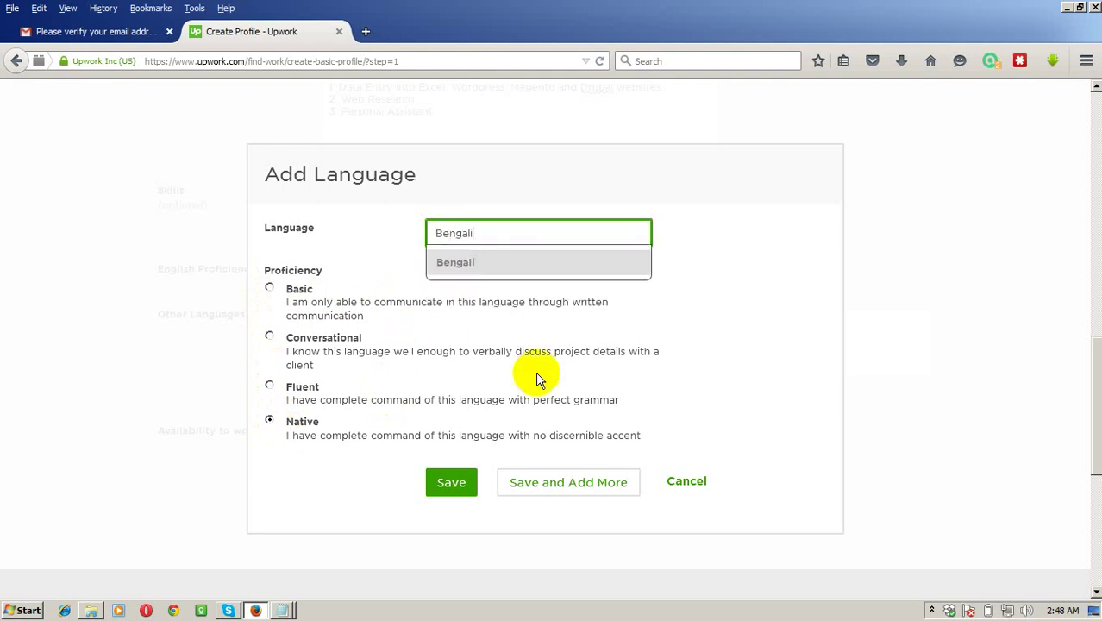
{"action": "left_click", "coordinate": [470, 260]}
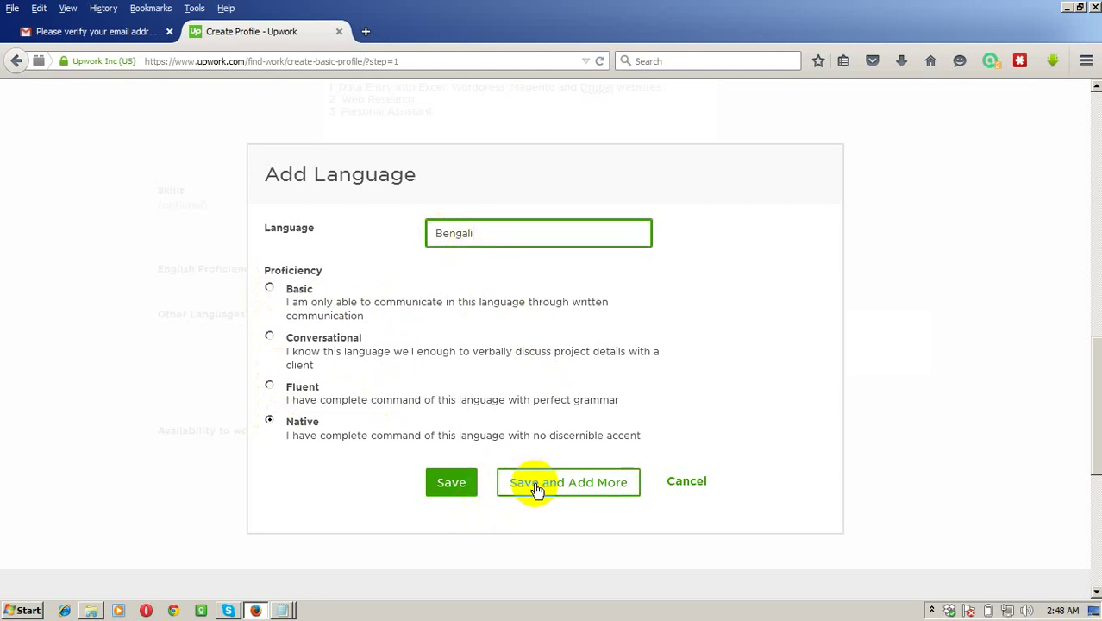
{"action": "left_click", "coordinate": [444, 484]}
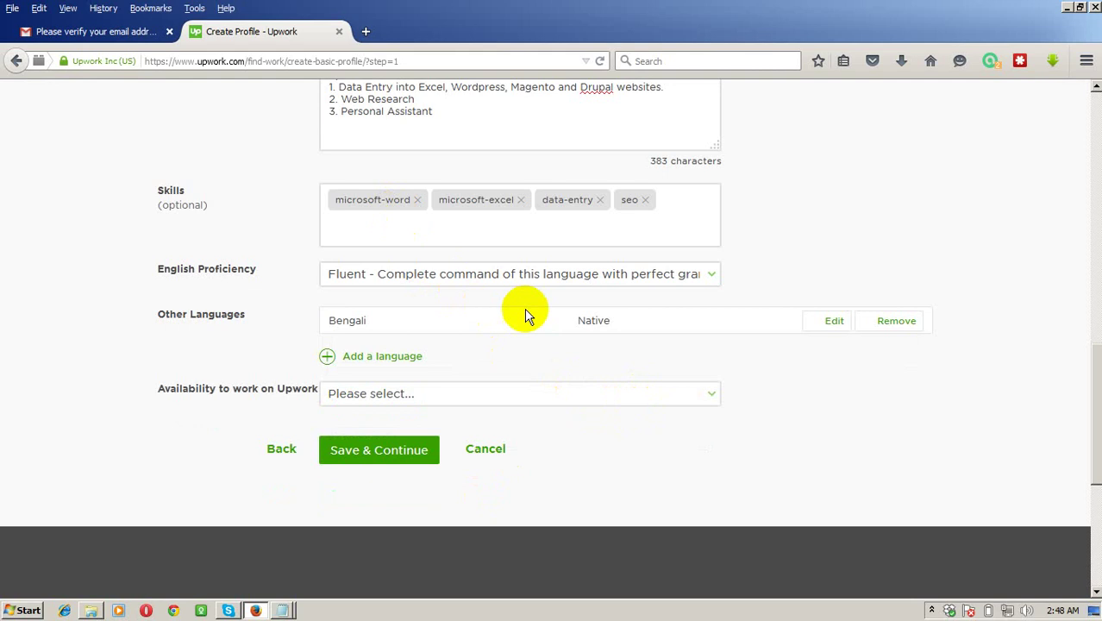
{"action": "left_click", "coordinate": [711, 275]}
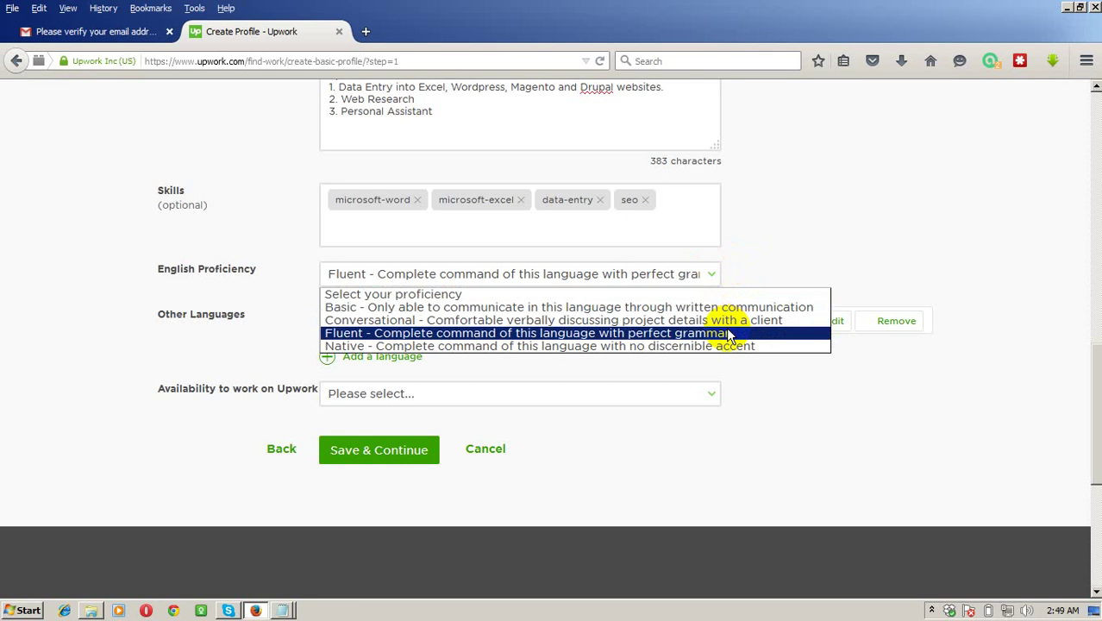
{"action": "left_click", "coordinate": [868, 253]}
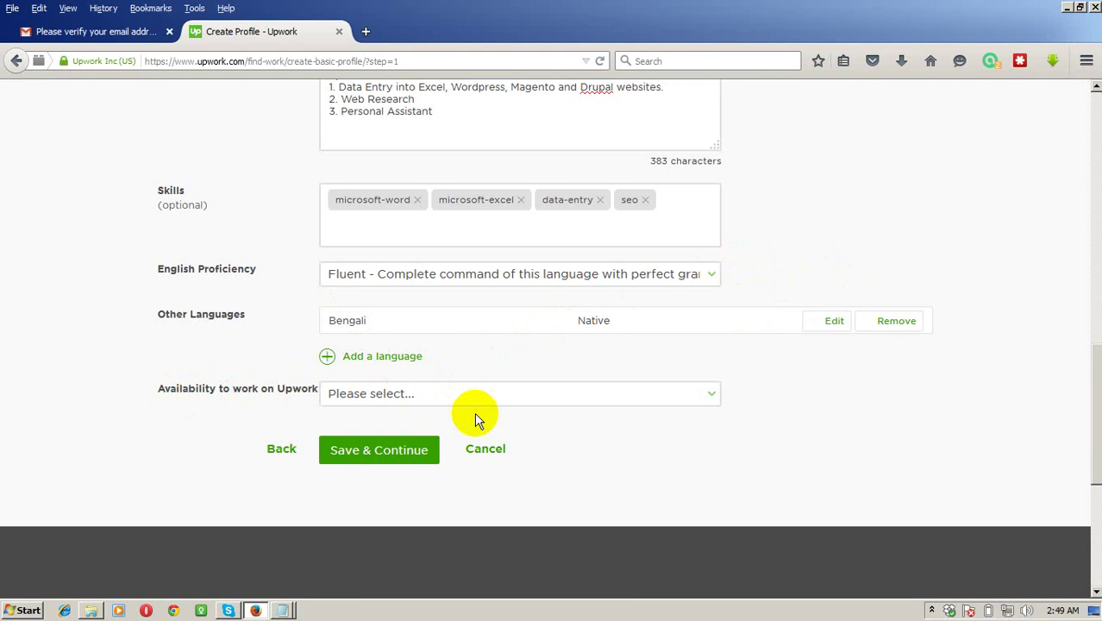
Set the availability to "More than 30 hrs/week", then save the introduction and continue to Experience & Education.
{"action": "left_click", "coordinate": [399, 393]}
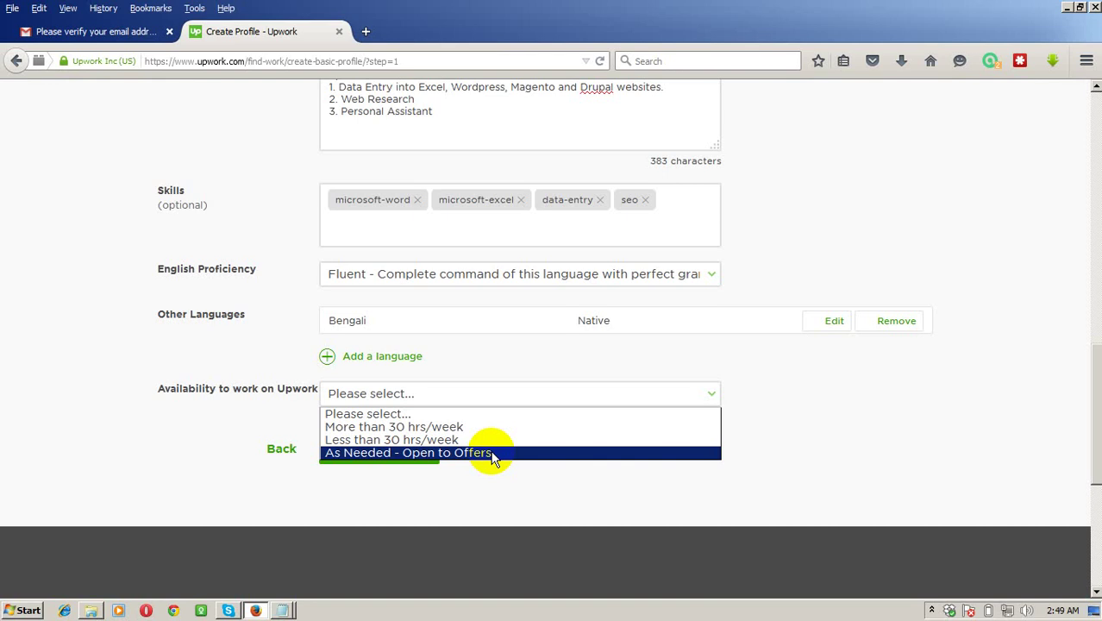
{"action": "left_click", "coordinate": [473, 428]}
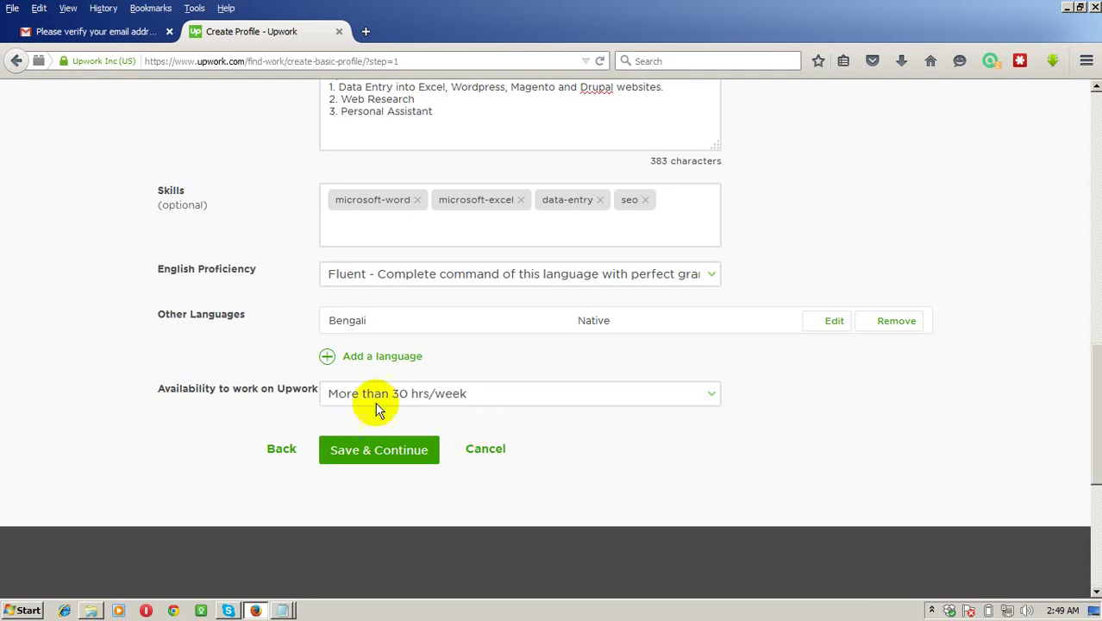
{"action": "left_click", "coordinate": [373, 455]}
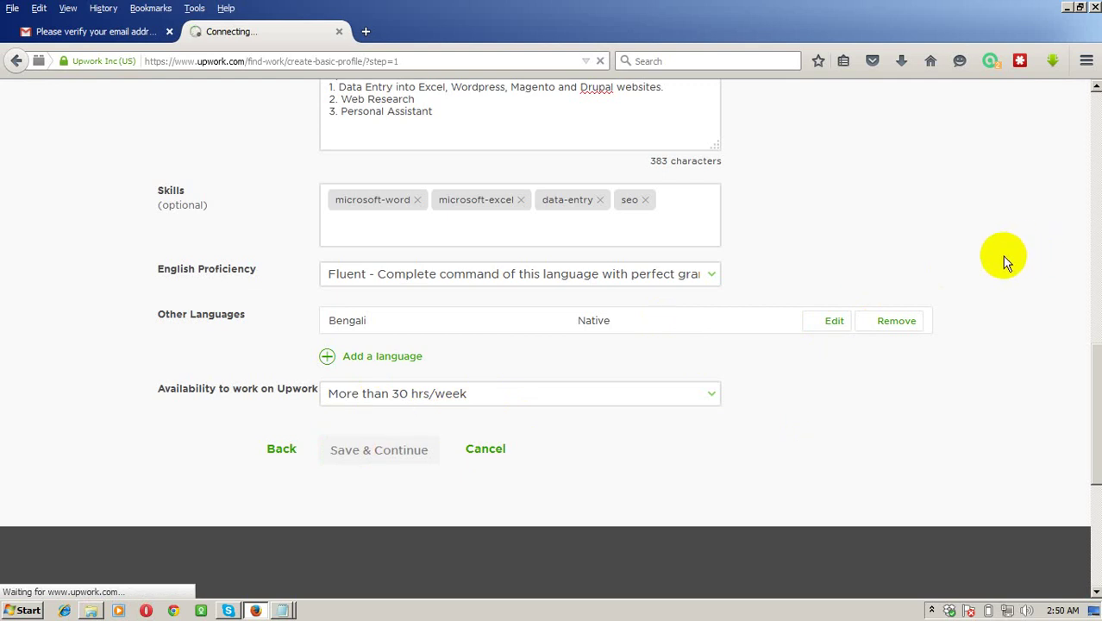
{"action": "scroll", "coordinate": [997, 256], "scroll_direction": "up", "scroll_amount": 10}
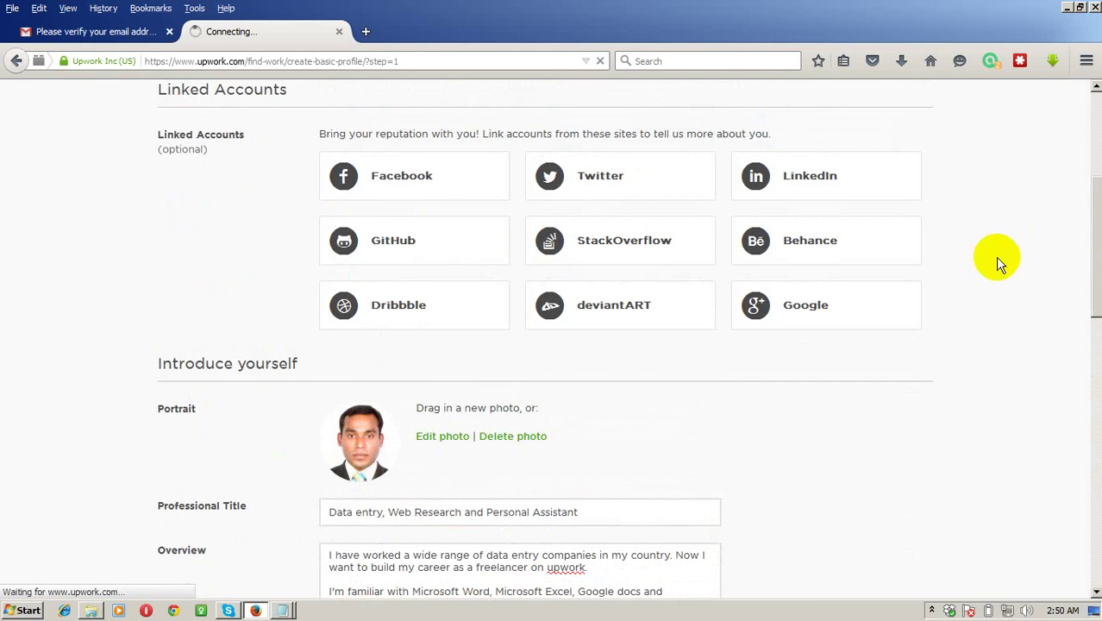
{"action": "scroll", "coordinate": [997, 261], "scroll_direction": "up", "scroll_amount": 5}
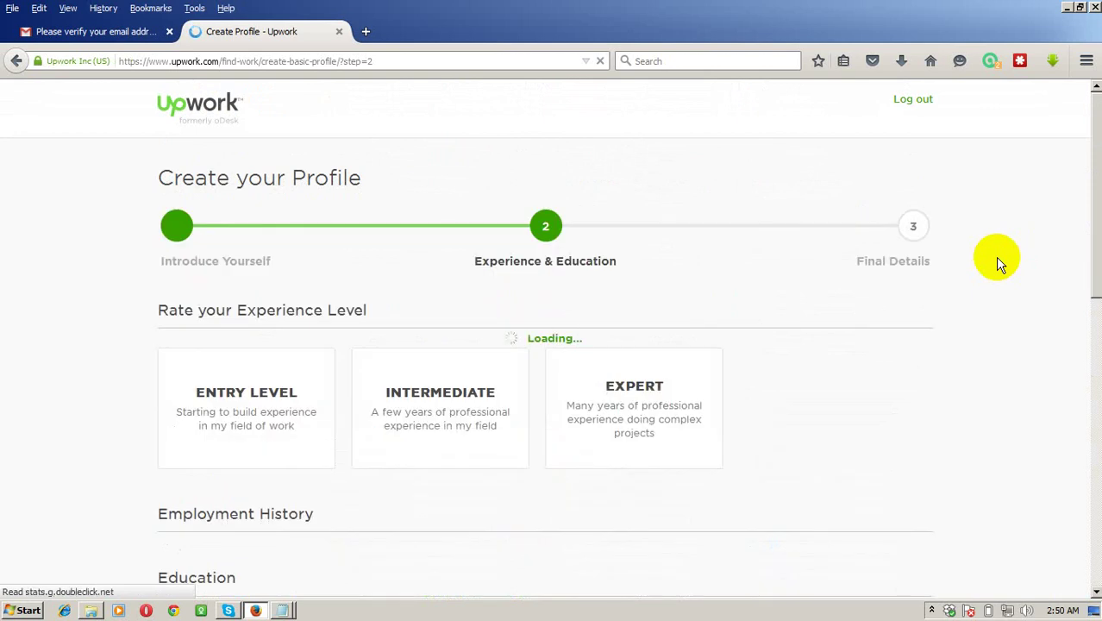
Rate the experience level as Entry Level.
{"action": "scroll", "coordinate": [997, 261], "scroll_direction": "down", "scroll_amount": 3}
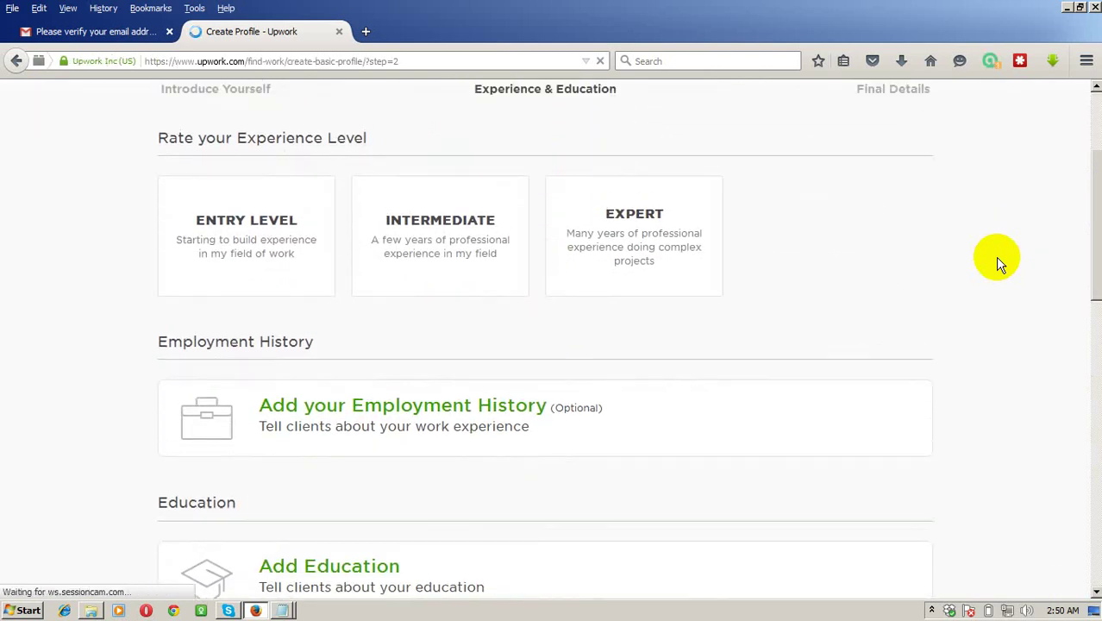
{"action": "scroll", "coordinate": [997, 261], "scroll_direction": "up", "scroll_amount": 2}
{"action": "scroll", "coordinate": [997, 261], "scroll_direction": "down", "scroll_amount": 2}
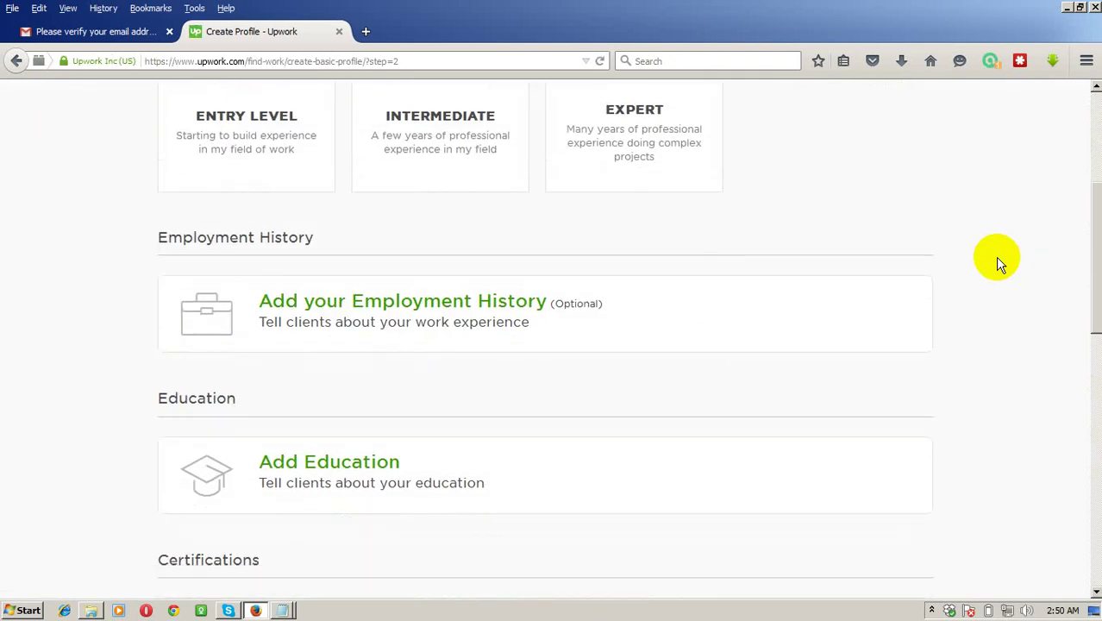
{"action": "scroll", "coordinate": [997, 262], "scroll_direction": "up", "scroll_amount": 3}
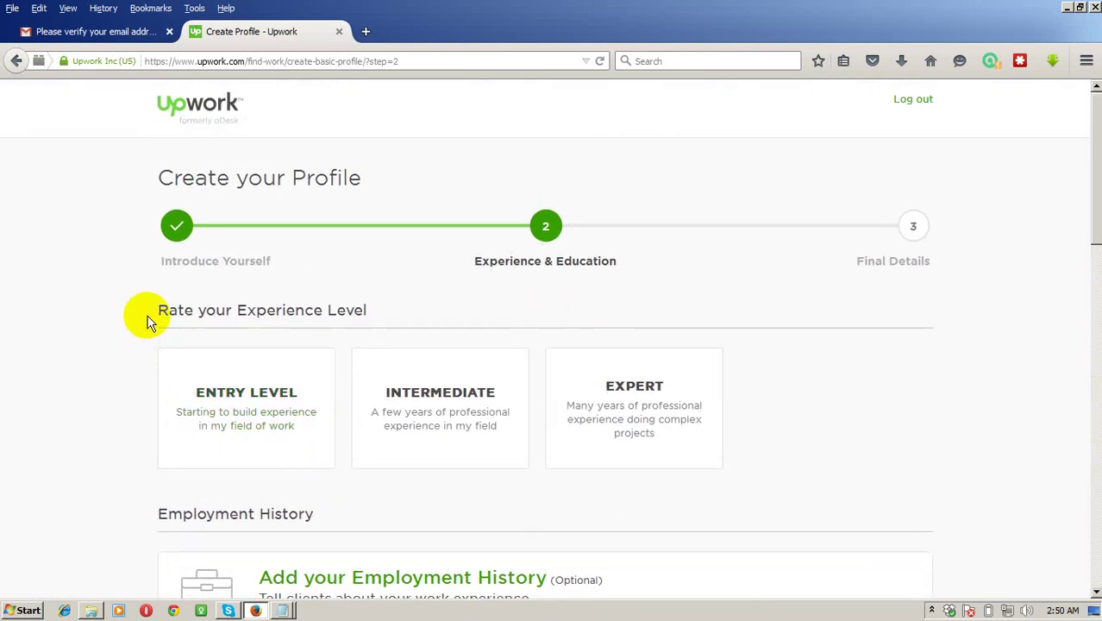
{"action": "scroll", "coordinate": [147, 321], "scroll_direction": "down", "scroll_amount": 1}
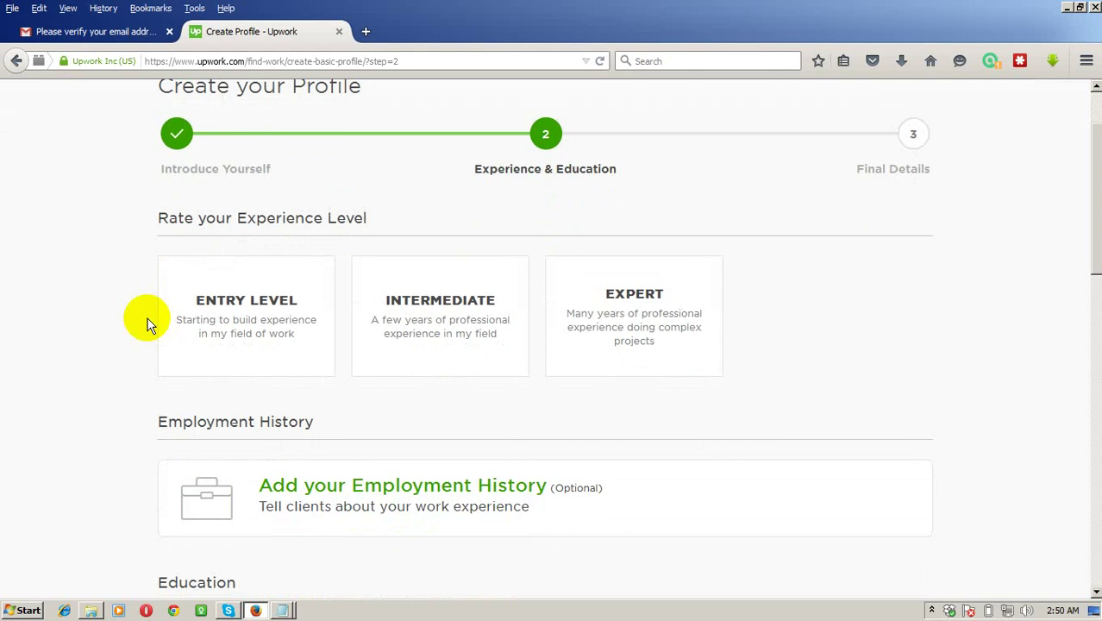
{"action": "left_click", "coordinate": [263, 330]}
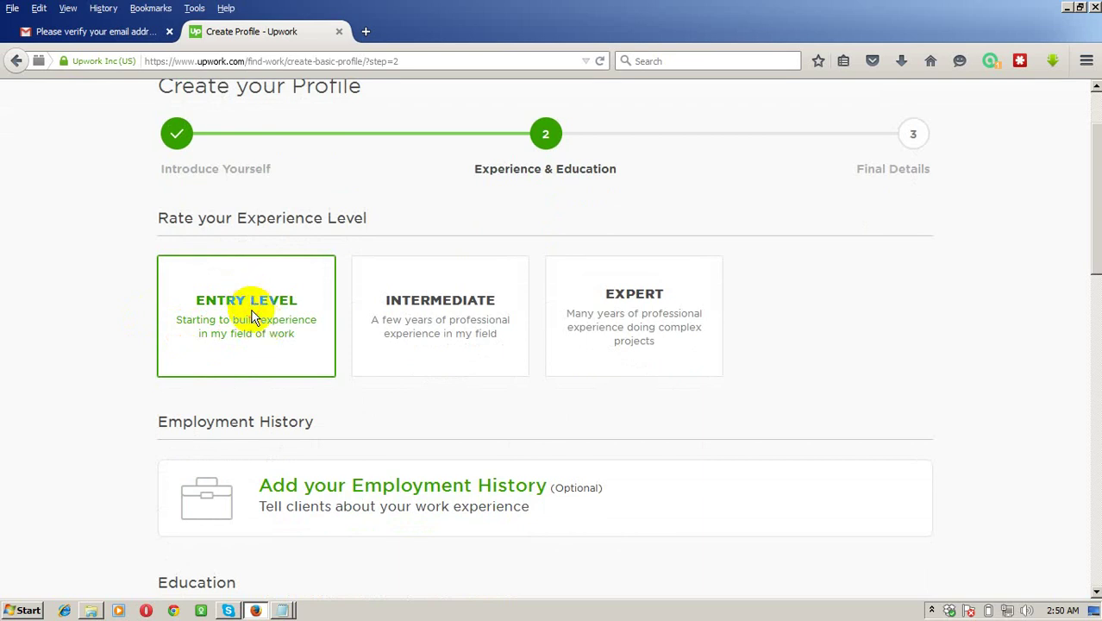
Start a new employment history entry and enter ABC Company as the company.
{"action": "scroll", "coordinate": [702, 453], "scroll_direction": "down", "scroll_amount": 1}
{"action": "scroll", "coordinate": [702, 452], "scroll_direction": "down", "scroll_amount": 2}
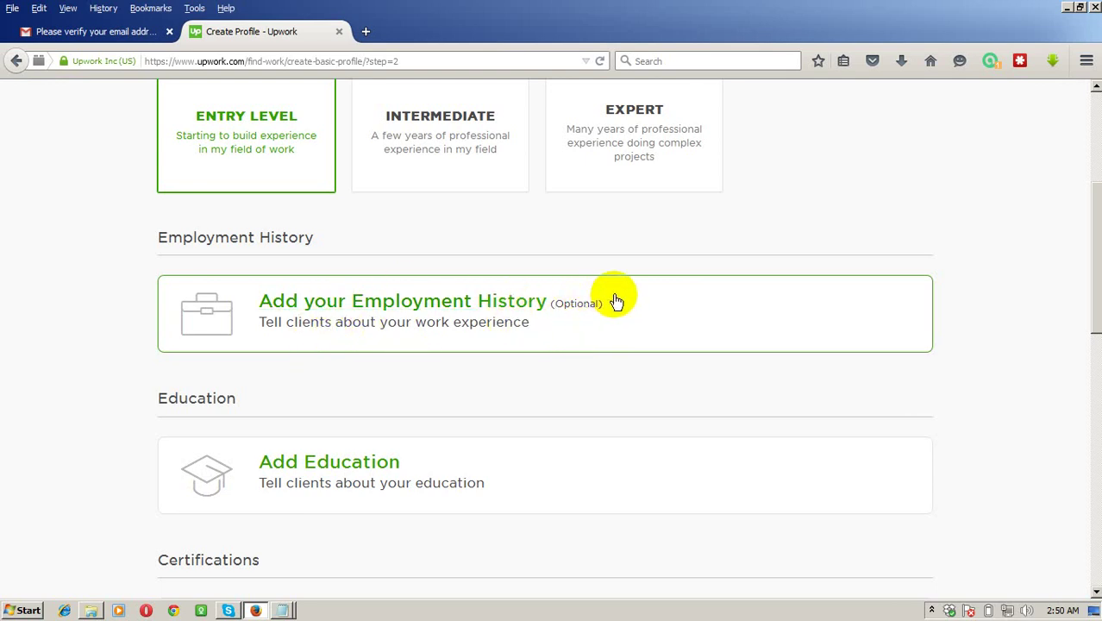
{"action": "left_click", "coordinate": [399, 303]}
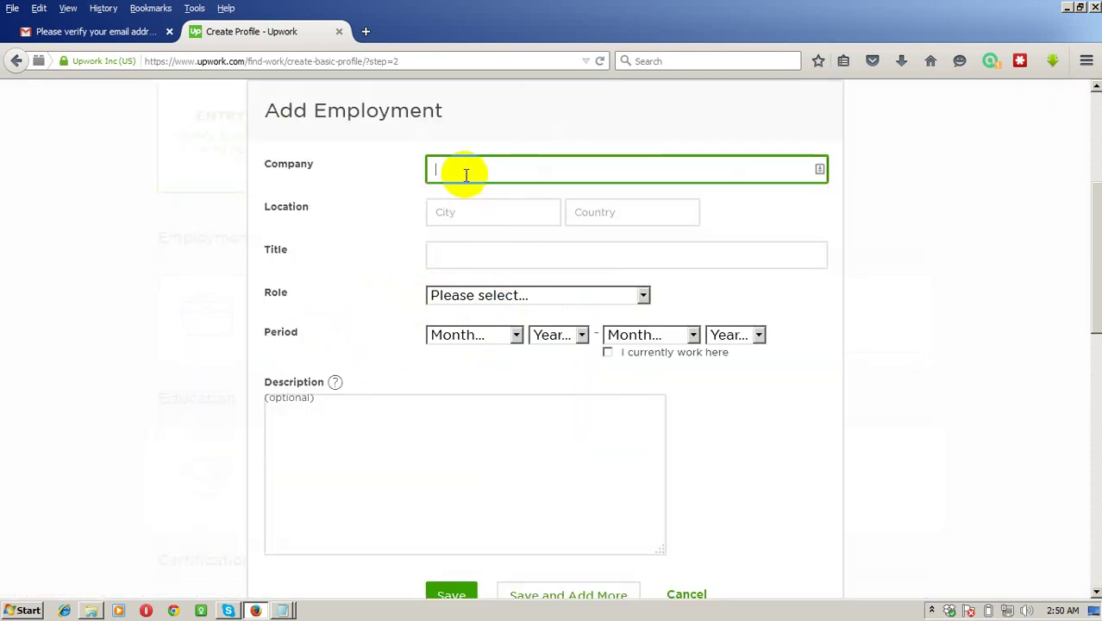
{"action": "type", "text": "ABC Com"}
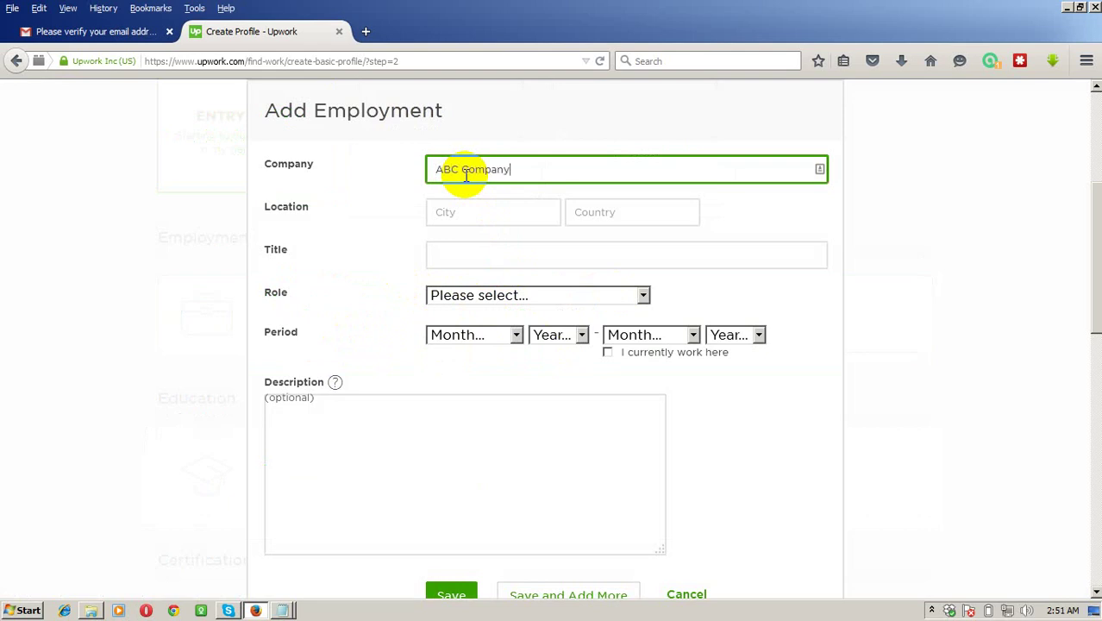
{"action": "type", "text": "pany"}
Set the employment location to the city Dhaka and the country Bangladesh.
{"action": "left_click", "coordinate": [459, 211]}
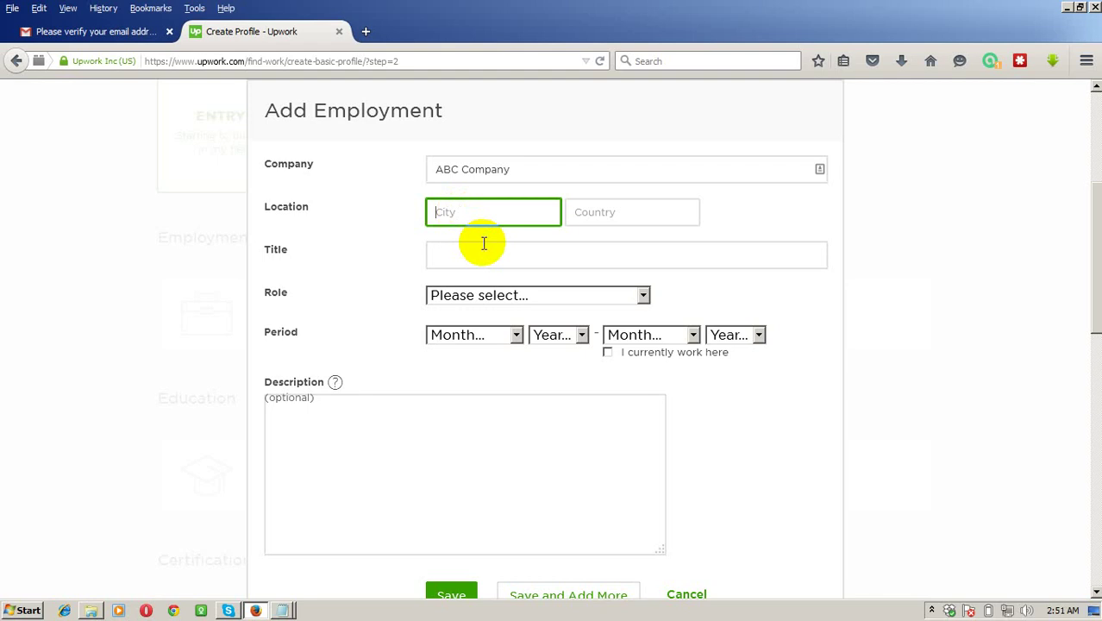
{"action": "type", "text": "Dhaka"}
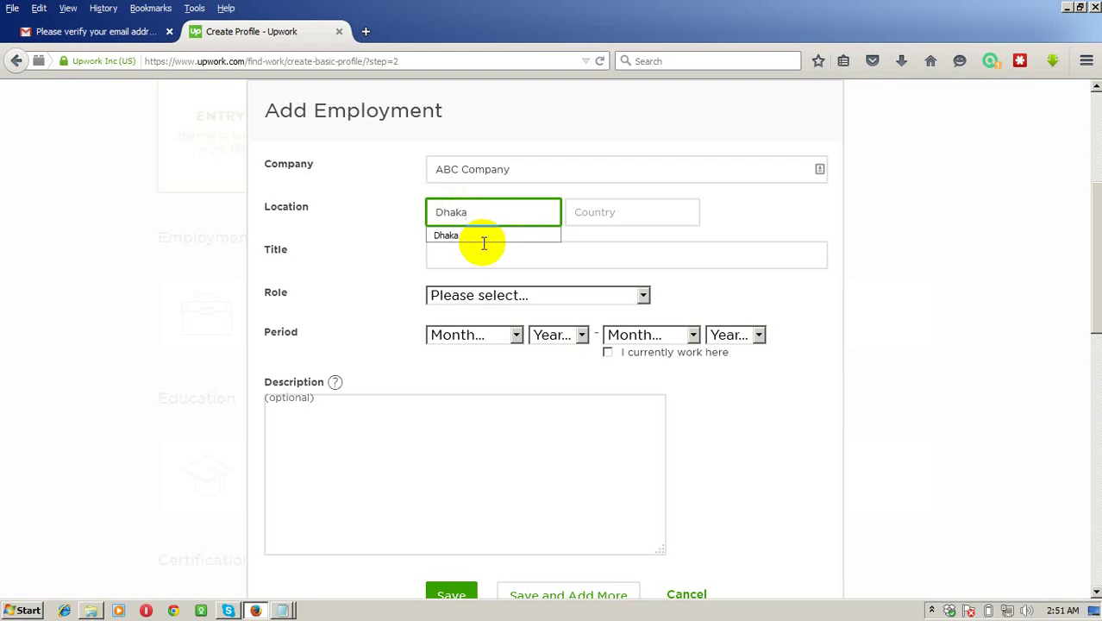
{"action": "left_click", "coordinate": [484, 243]}
{"action": "left_click", "coordinate": [629, 214]}
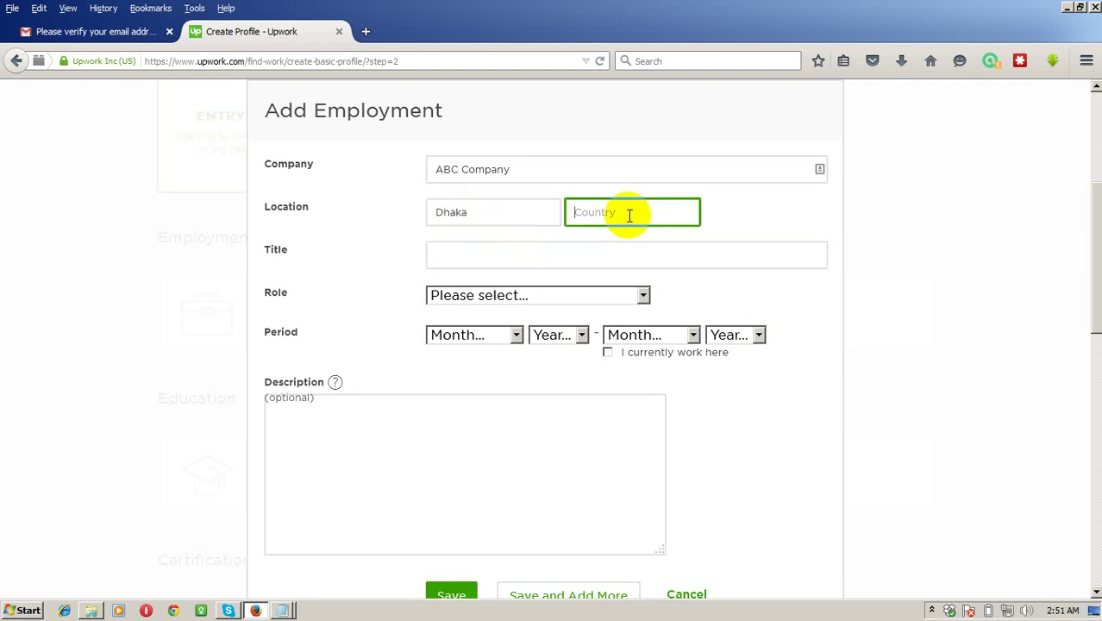
{"action": "type", "text": "Ba"}
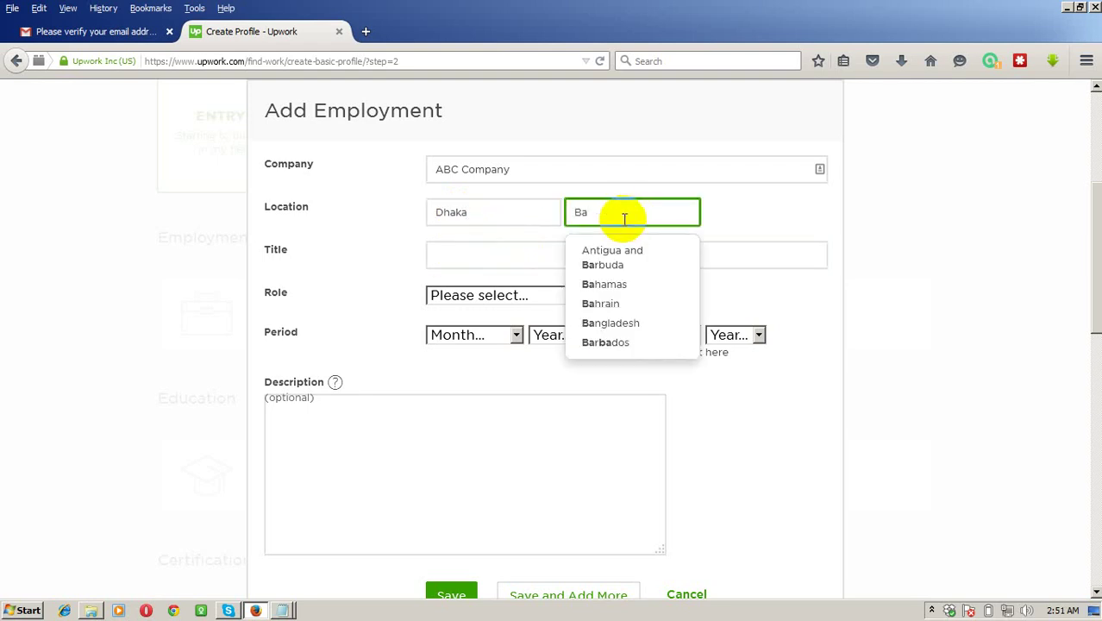
{"action": "type", "text": "n"}
{"action": "left_click", "coordinate": [608, 251]}
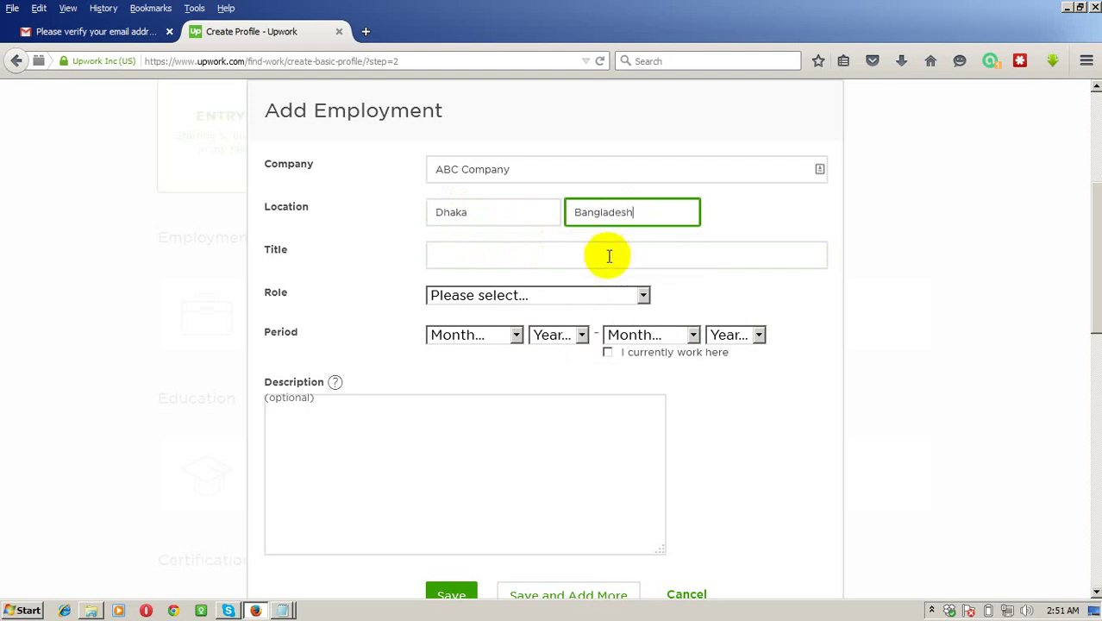
Enter Data Entry Operator as the job title and choose Executive as the role.
{"action": "left_click", "coordinate": [520, 256]}
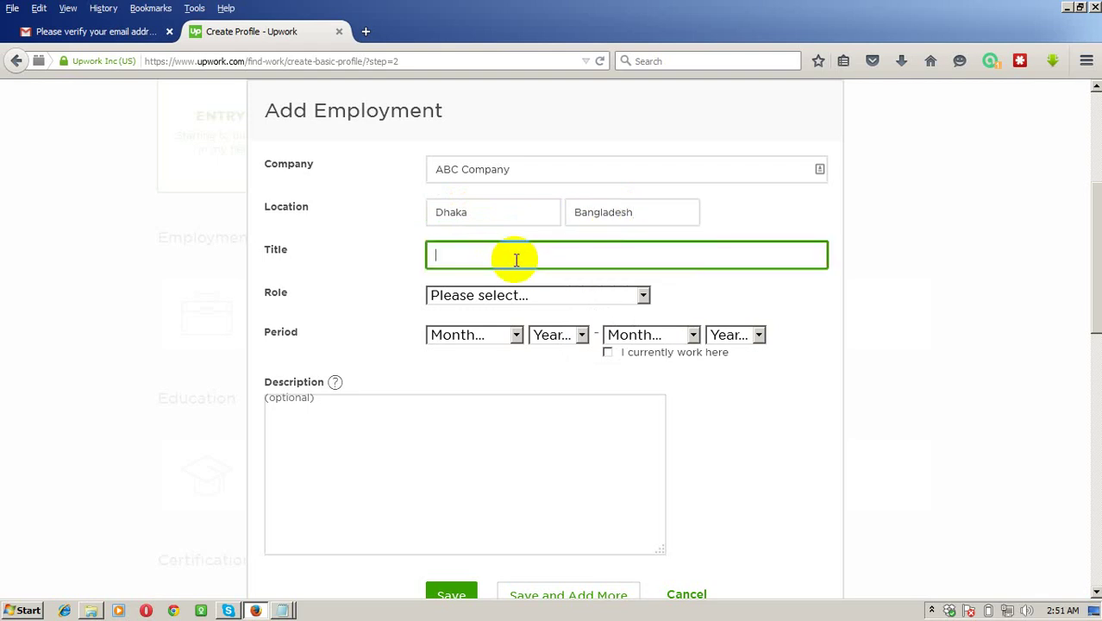
{"action": "type", "text": "Data Entry Operator"}
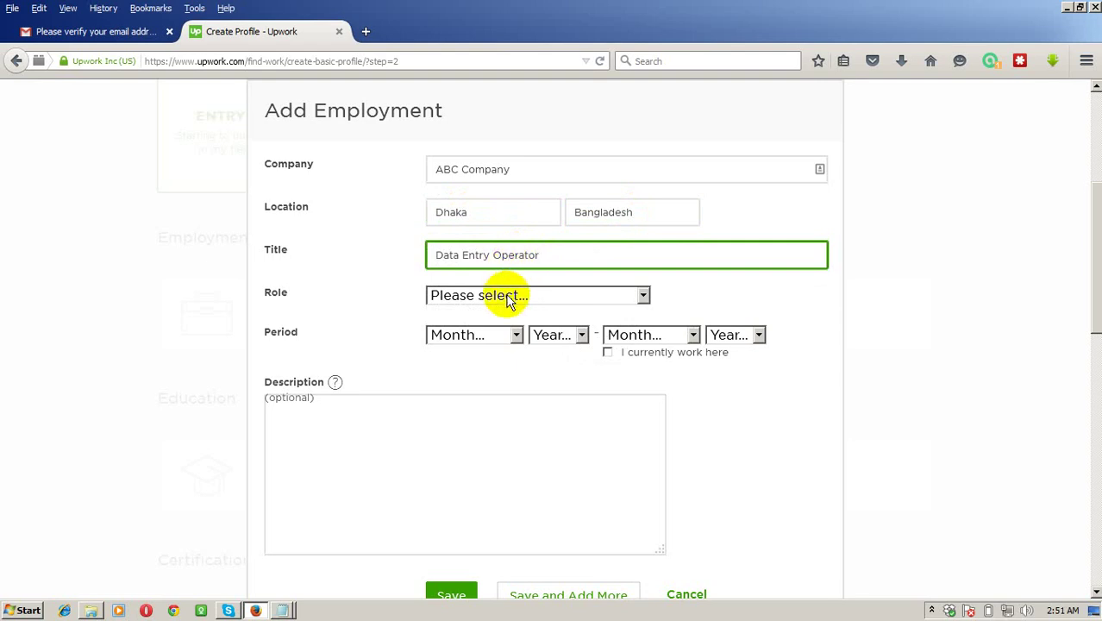
{"action": "left_click", "coordinate": [509, 298]}
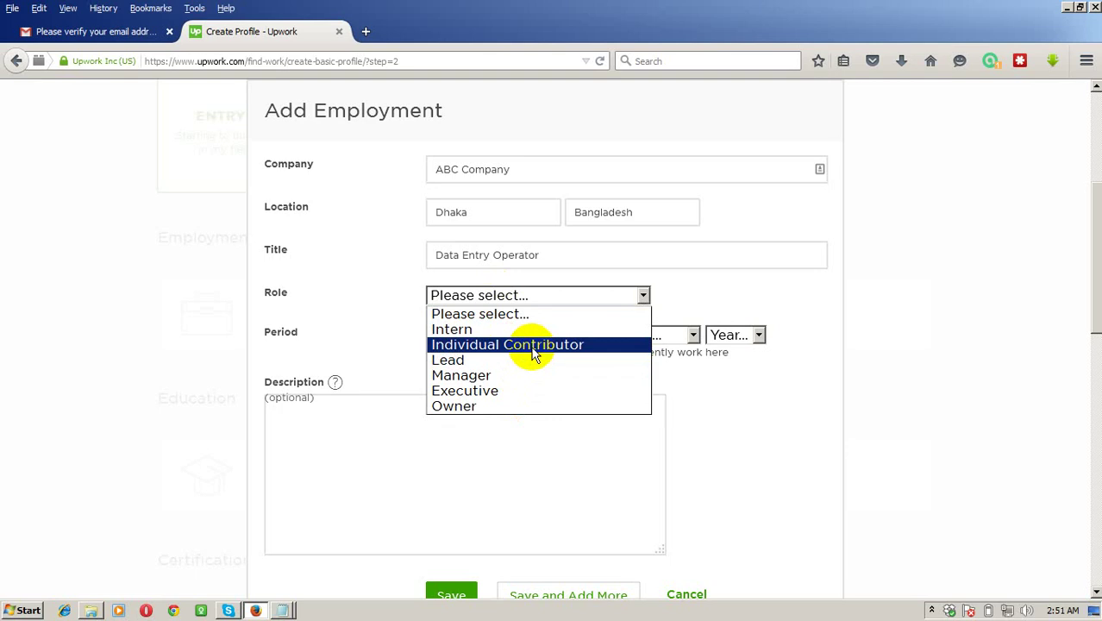
{"action": "left_click", "coordinate": [532, 393]}
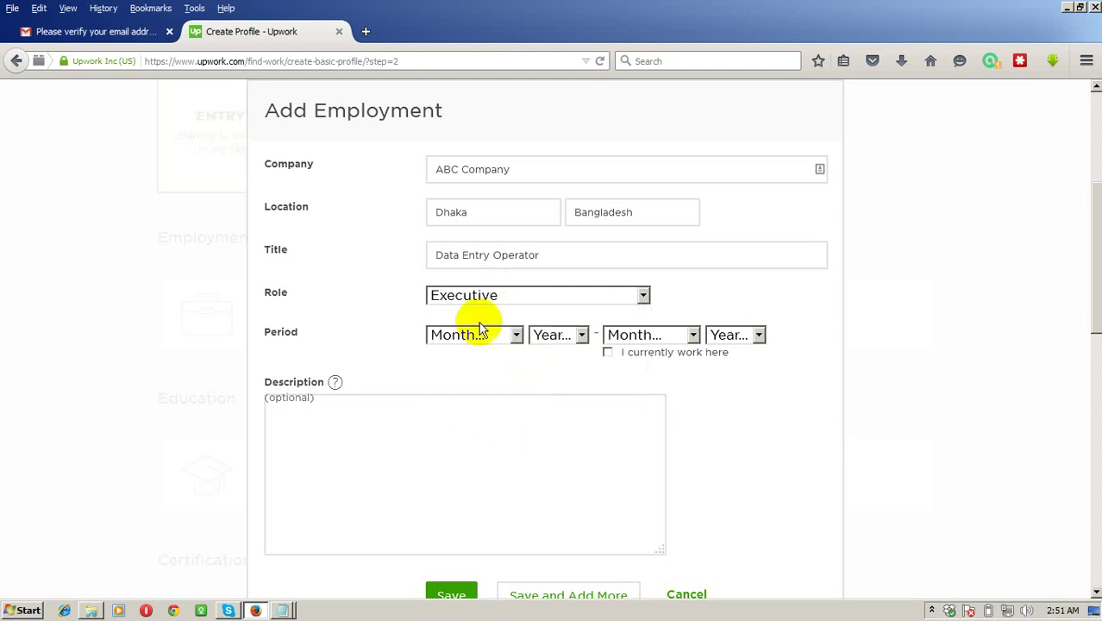
Change the last word of the job title so that it reads Data Entry Supervisor.
{"action": "left_click_drag", "start_coordinate": [552, 254], "coordinate": [492, 250]}
{"action": "type", "text": "S"}
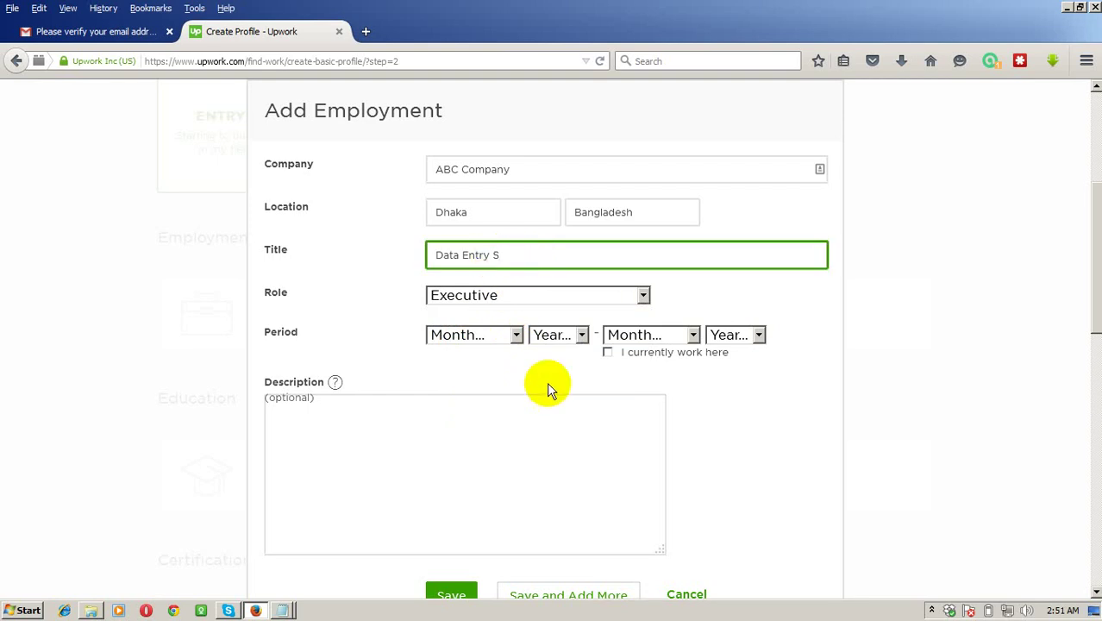
{"action": "type", "text": "upervisor"}
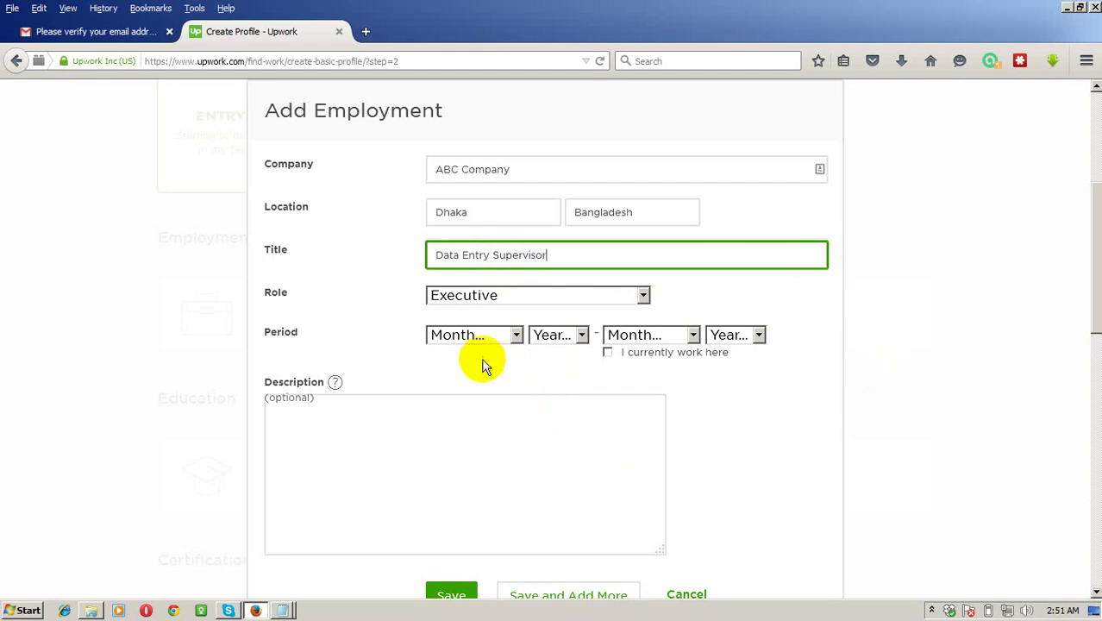
Set the employment period from January 2010 to January 2015 and save the employment entry.
{"action": "left_click", "coordinate": [466, 338]}
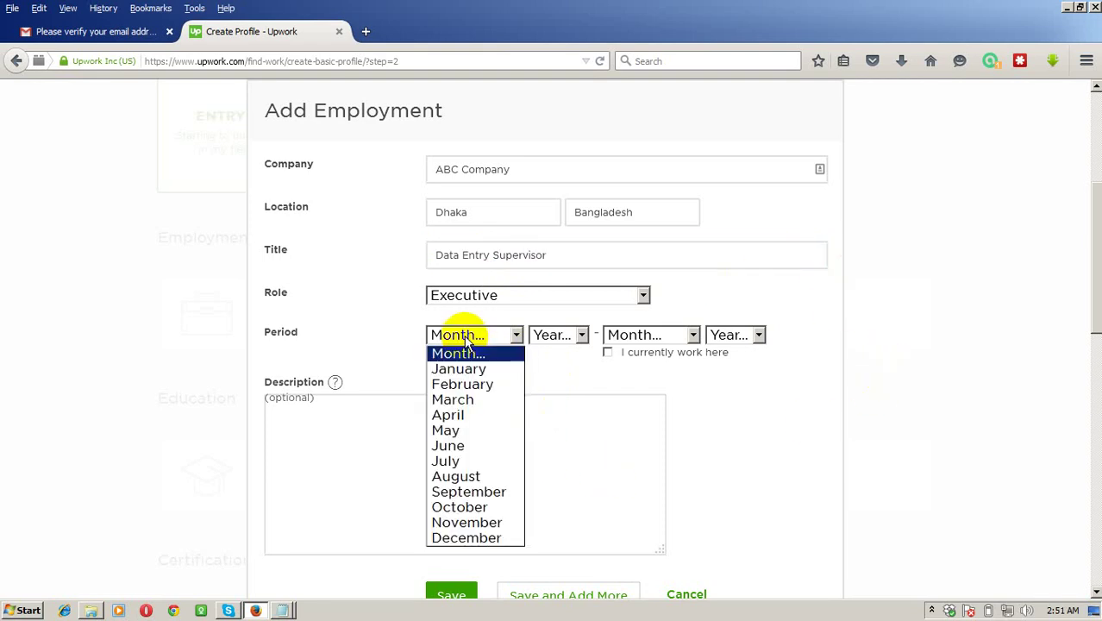
{"action": "left_click", "coordinate": [466, 368]}
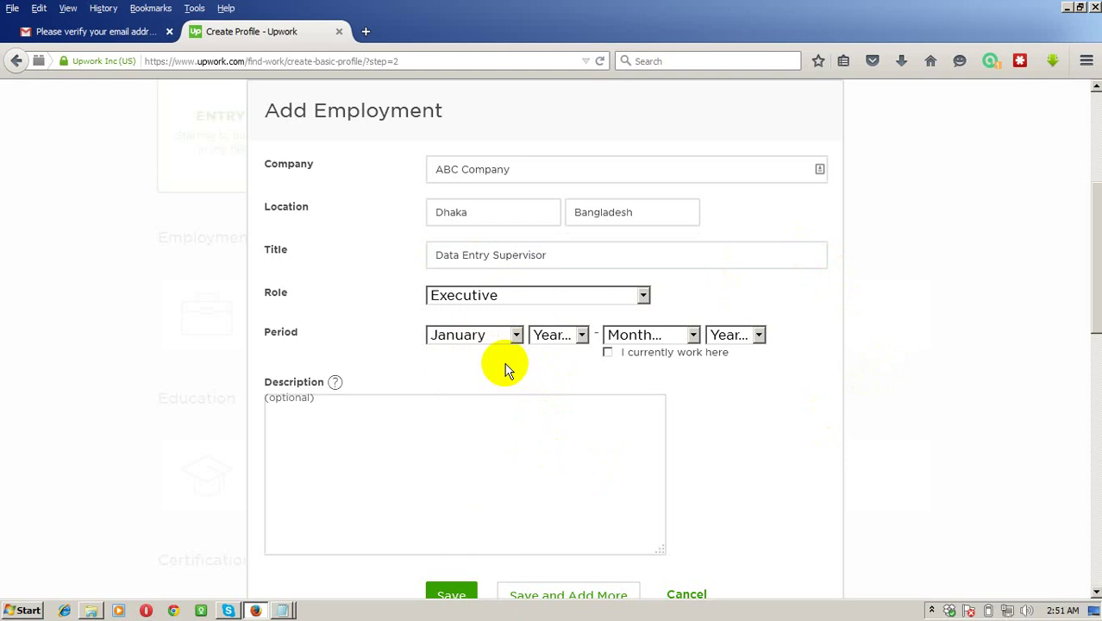
{"action": "left_click", "coordinate": [556, 336]}
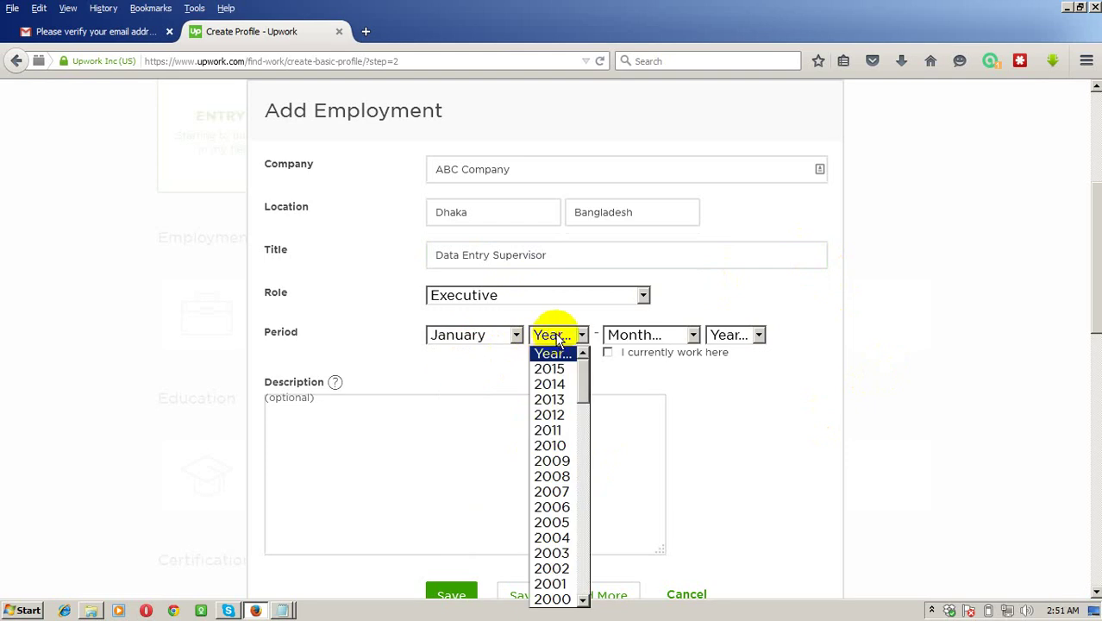
{"action": "left_click", "coordinate": [550, 447]}
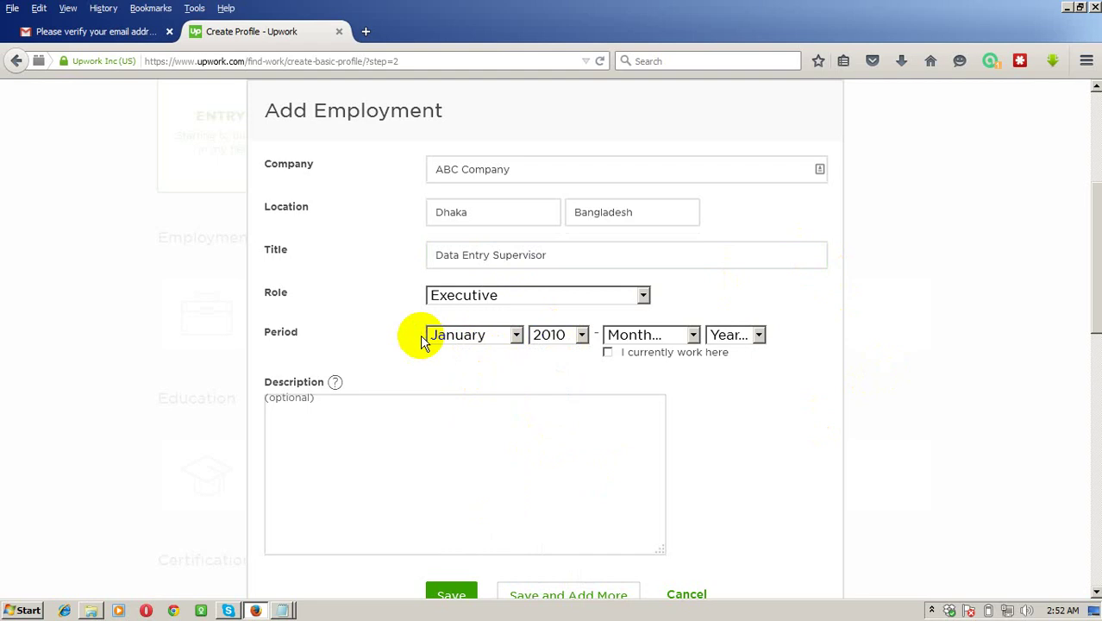
{"action": "left_click", "coordinate": [656, 336]}
{"action": "left_click", "coordinate": [657, 368]}
{"action": "left_click", "coordinate": [740, 335]}
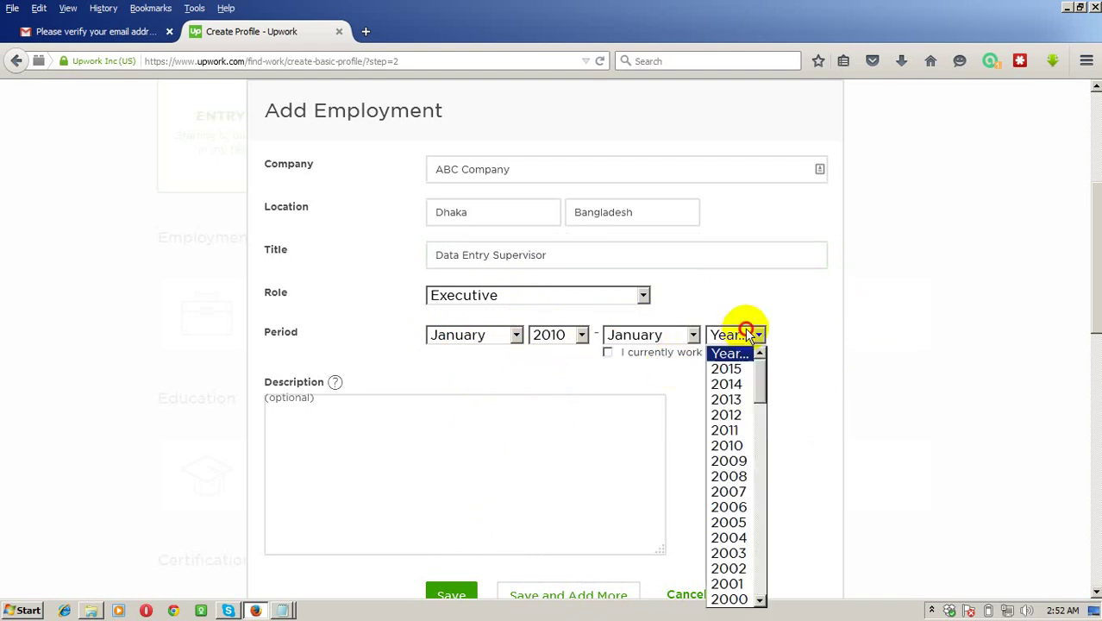
{"action": "left_click", "coordinate": [739, 371]}
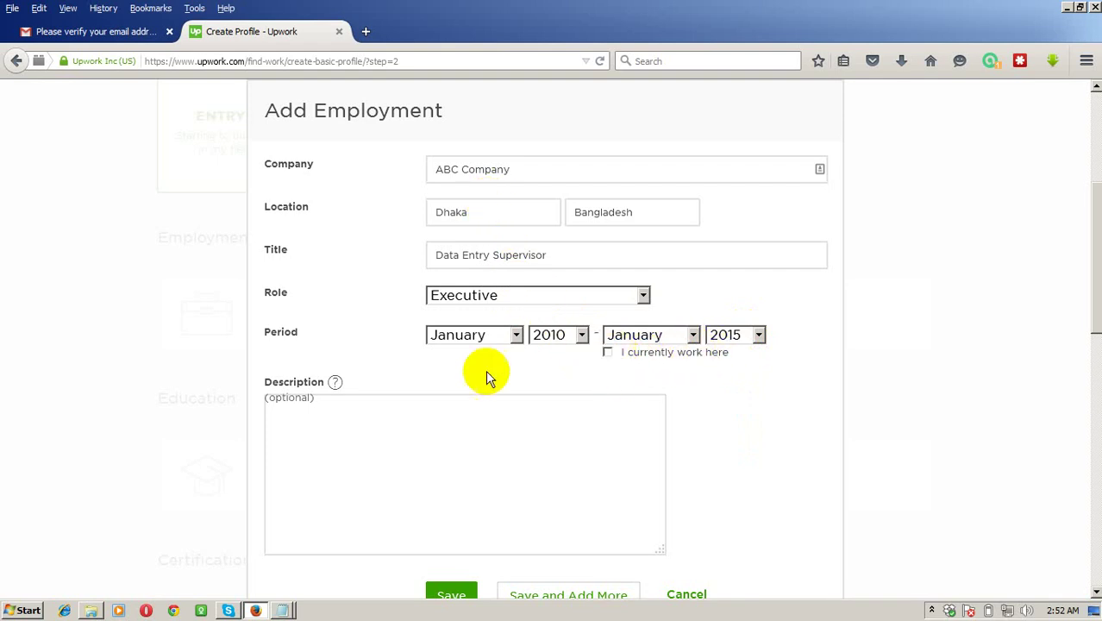
{"action": "scroll", "coordinate": [448, 297], "scroll_direction": "down", "scroll_amount": 2}
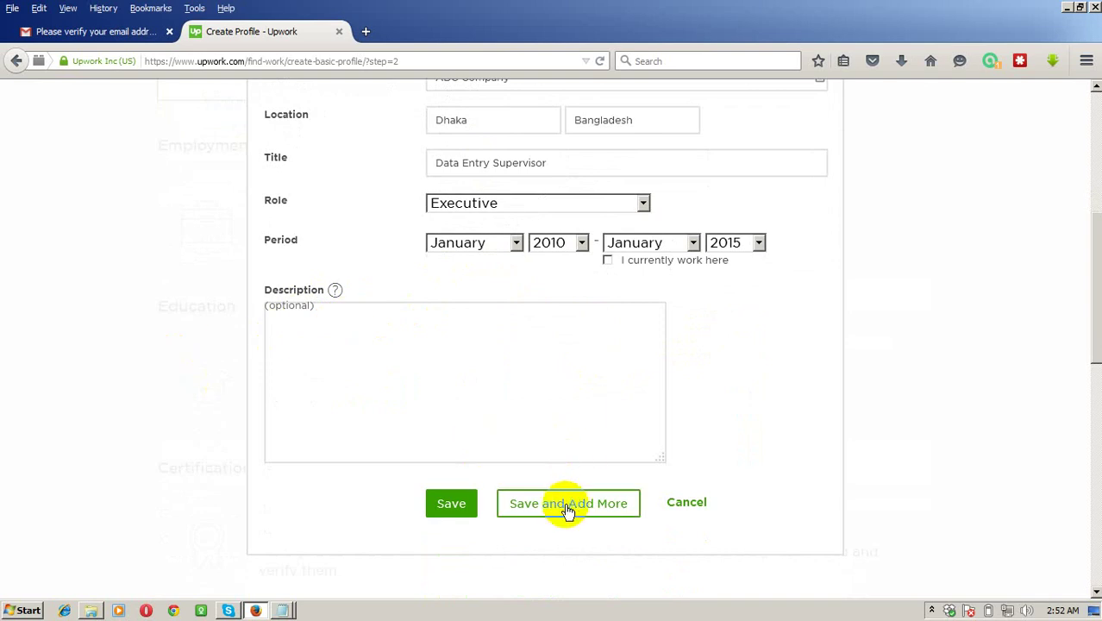
{"action": "left_click", "coordinate": [447, 507]}
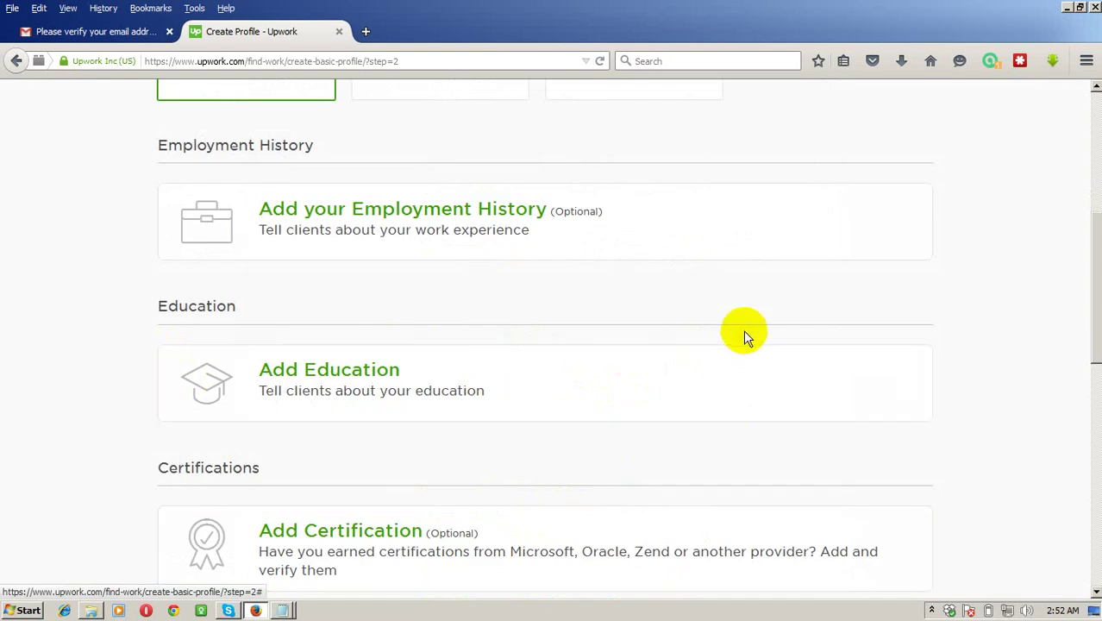
Start a new education entry and choose University of Dhaka as the school.
{"action": "scroll", "coordinate": [514, 285], "scroll_direction": "down", "scroll_amount": 4}
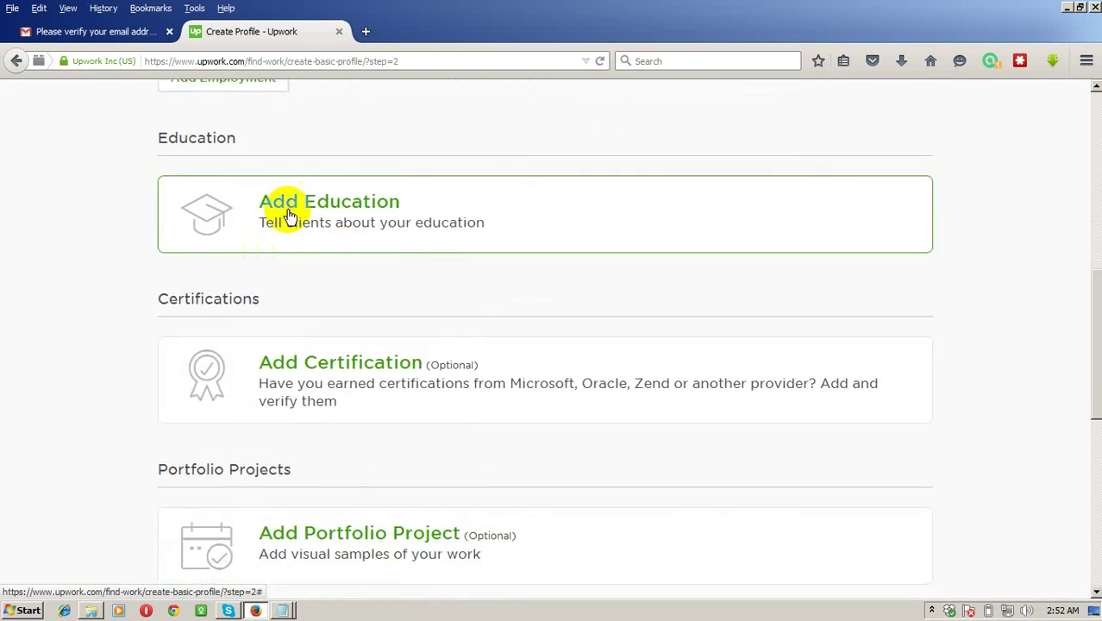
{"action": "left_click", "coordinate": [374, 212]}
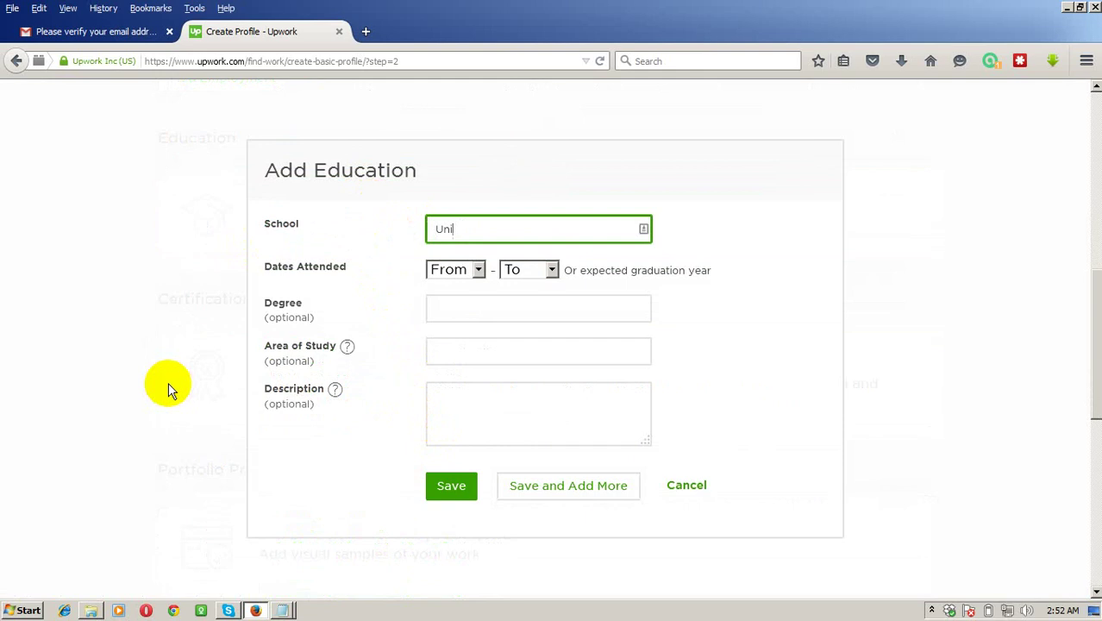
{"action": "type", "text": "versity "}
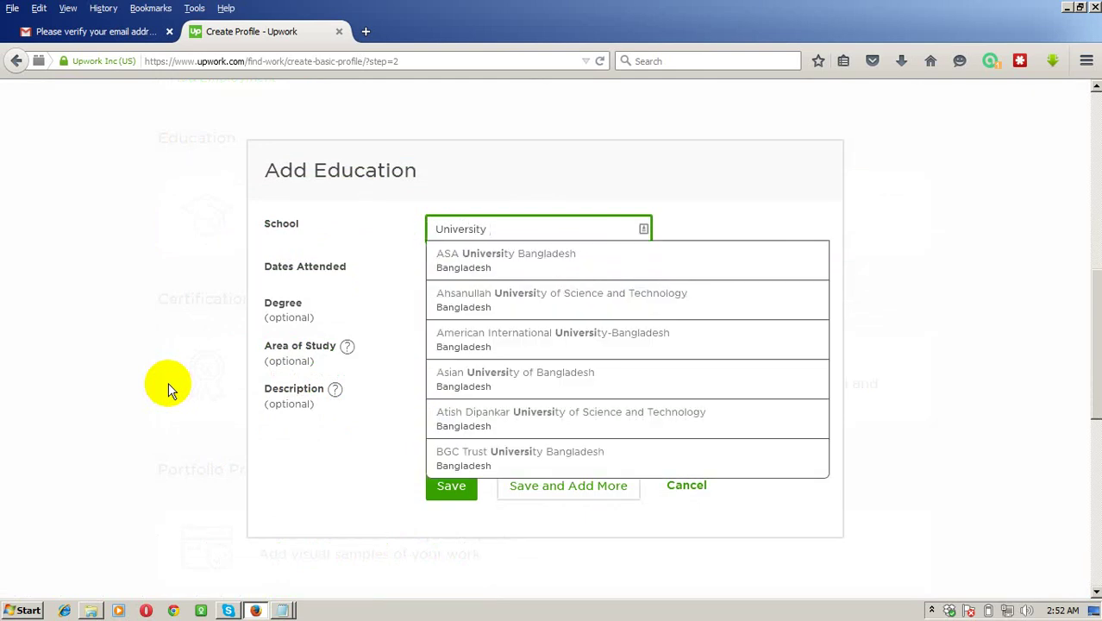
{"action": "type", "text": "of Dh"}
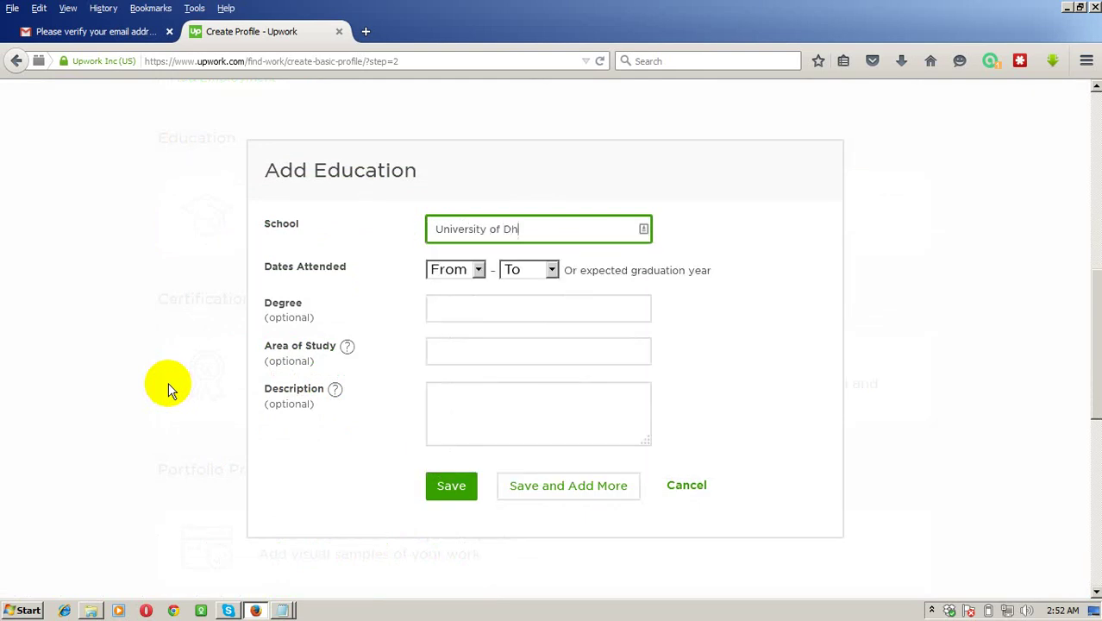
{"action": "type", "text": "aka"}
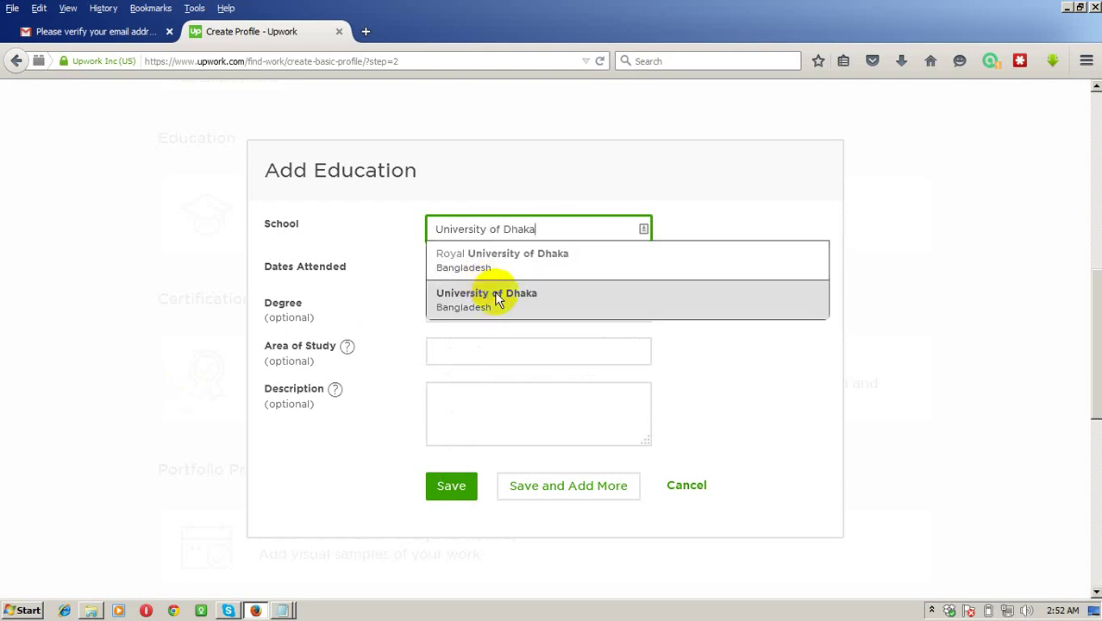
{"action": "left_click", "coordinate": [560, 293]}
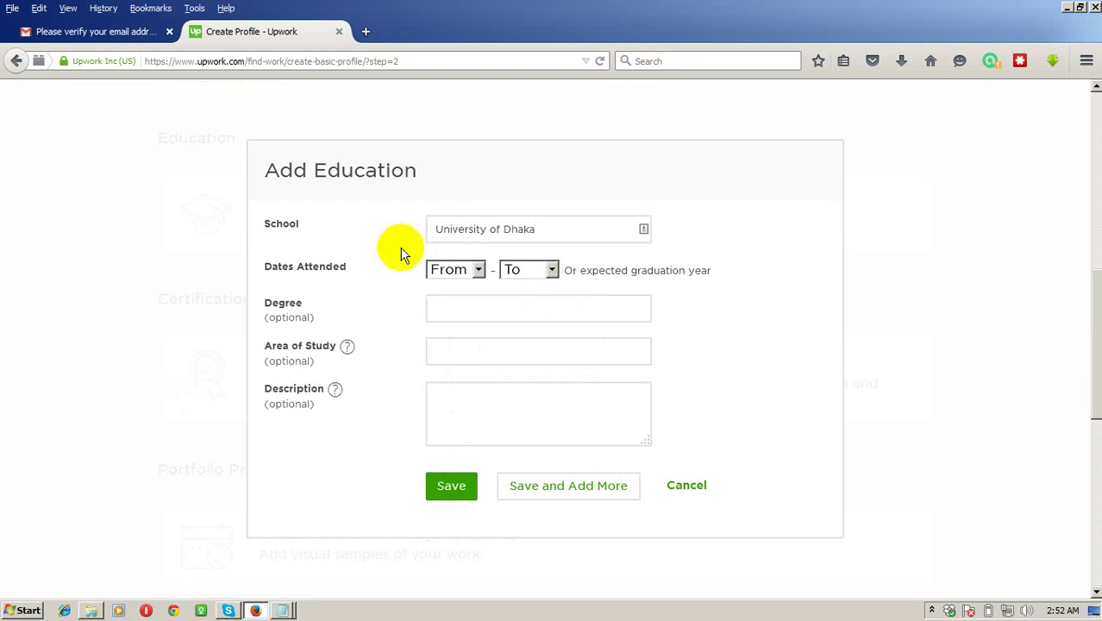
Set the dates attended for the University of Dhaka from 2010 to 2014.
{"action": "left_click", "coordinate": [470, 273]}
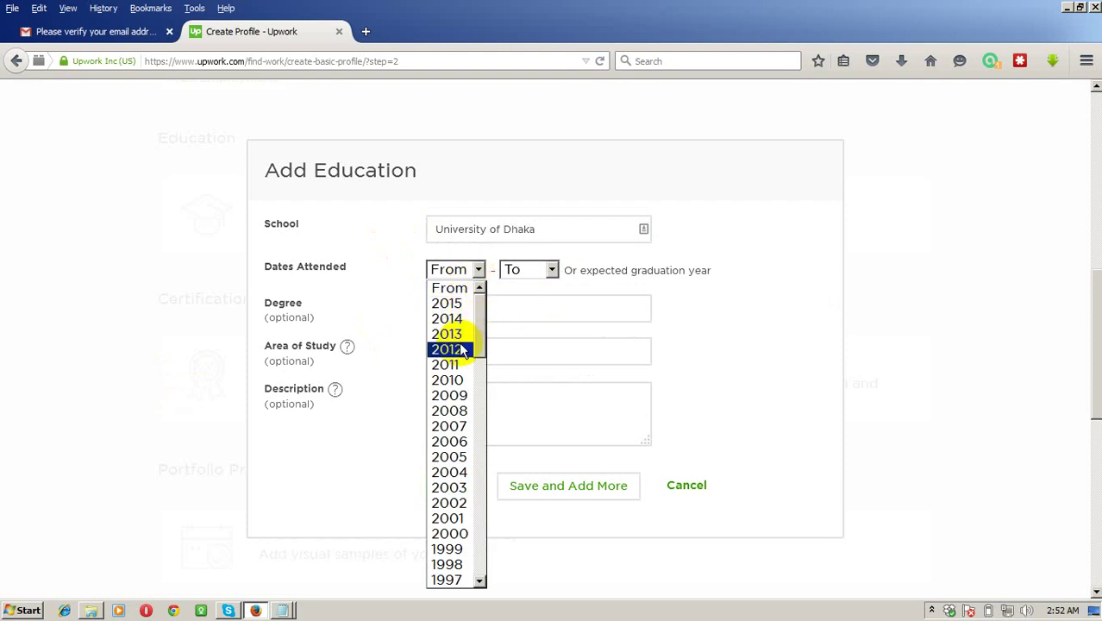
{"action": "left_click", "coordinate": [470, 380]}
{"action": "left_click", "coordinate": [537, 270]}
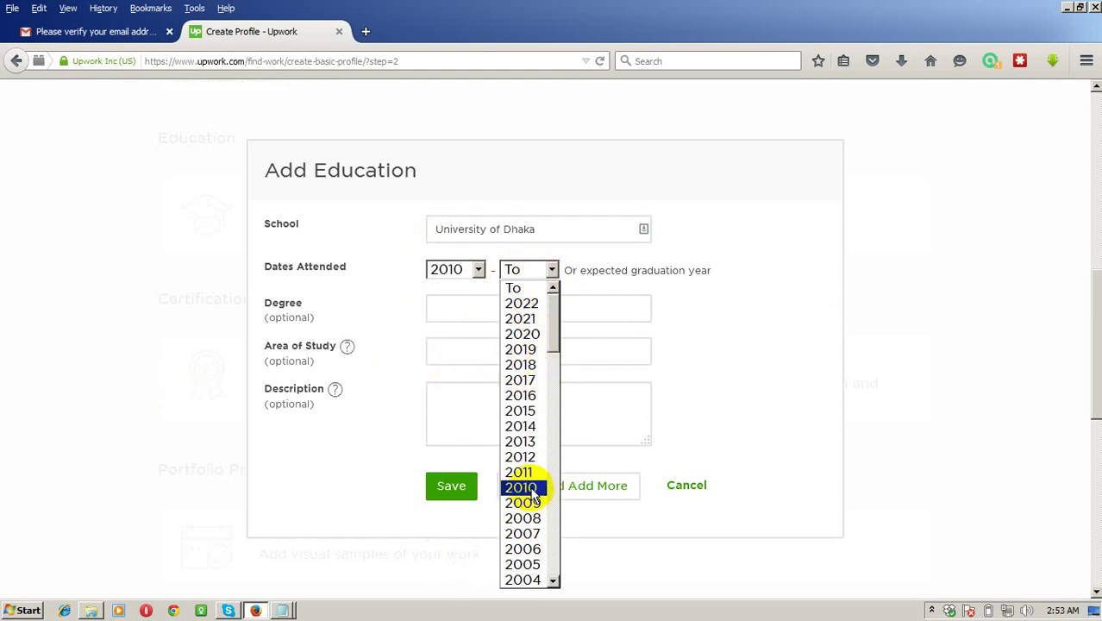
{"action": "left_click", "coordinate": [534, 426]}
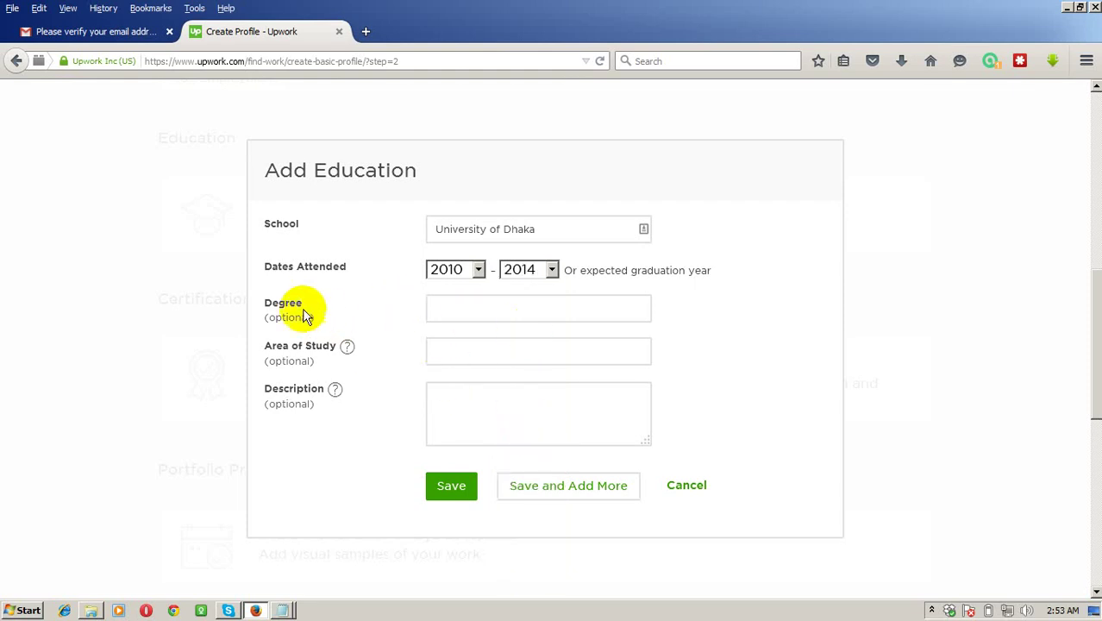
Enter Graduation as the degree and try to save the education entry.
{"action": "left_click", "coordinate": [468, 312]}
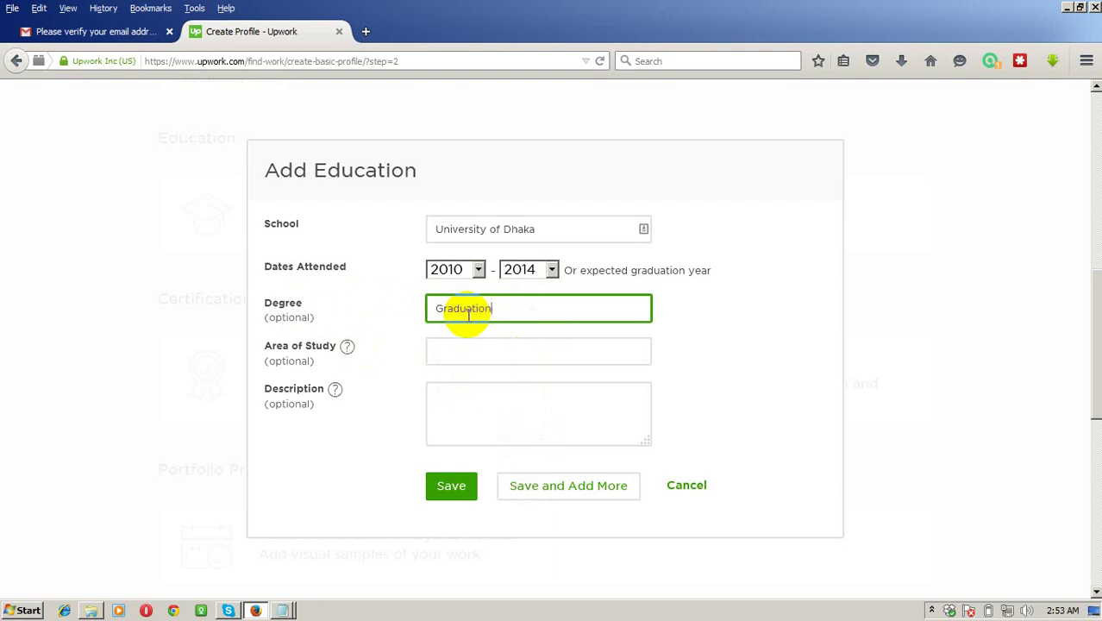
{"action": "left_click", "coordinate": [756, 342]}
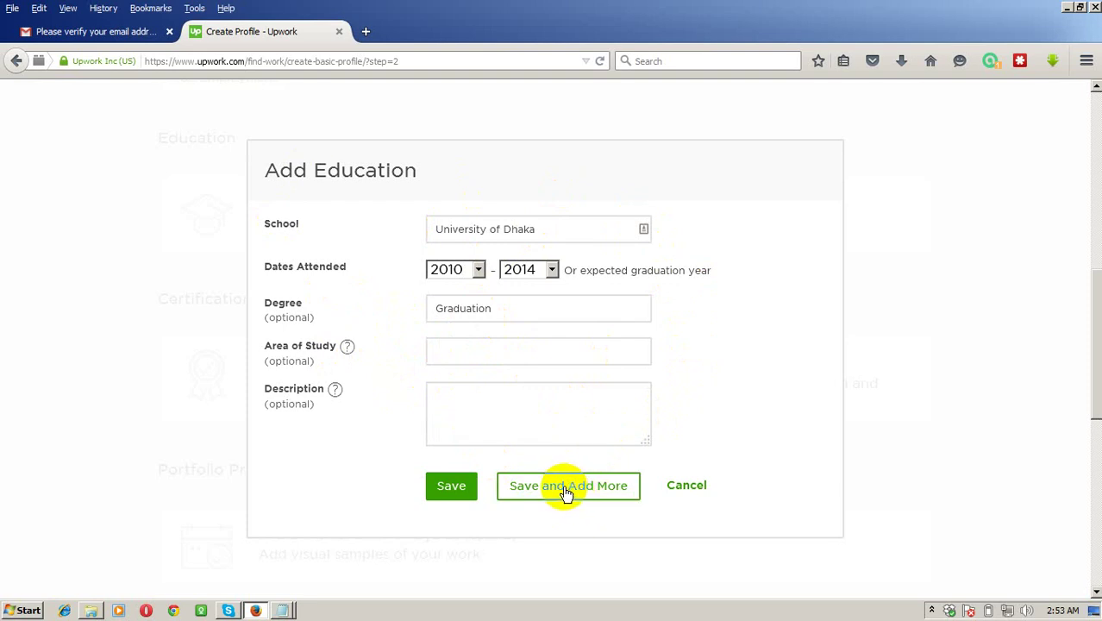
{"action": "left_click", "coordinate": [449, 487]}
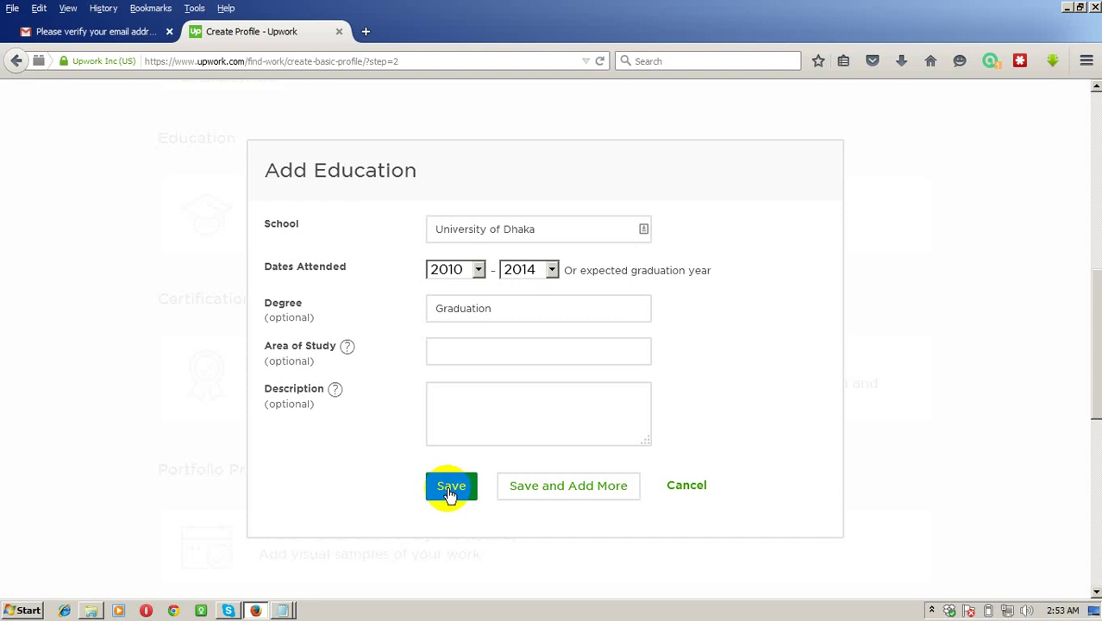
{"action": "left_click", "coordinate": [447, 491]}
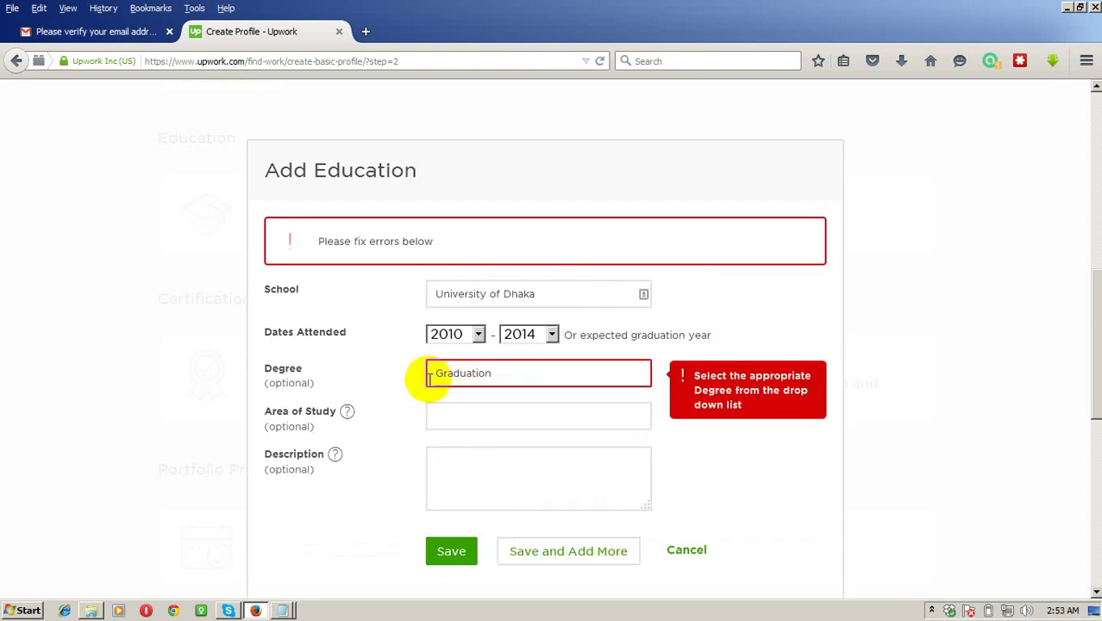
Replace the degree with Hon's and try to save the education entry.
{"action": "left_click", "coordinate": [515, 374]}
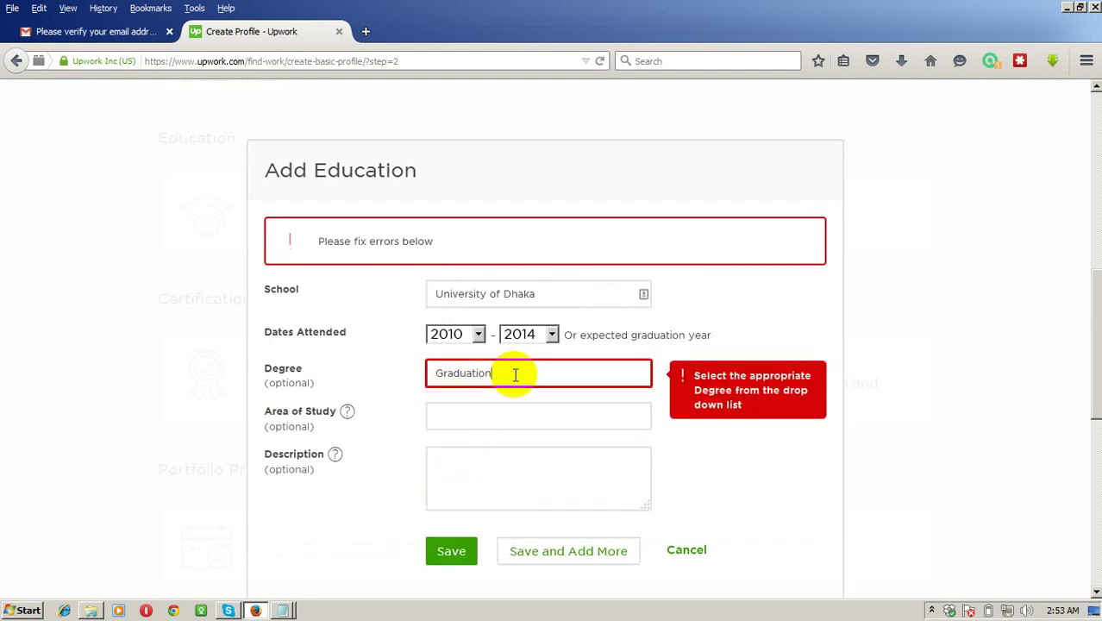
{"action": "left_click_drag", "start_coordinate": [514, 375], "coordinate": [413, 372]}
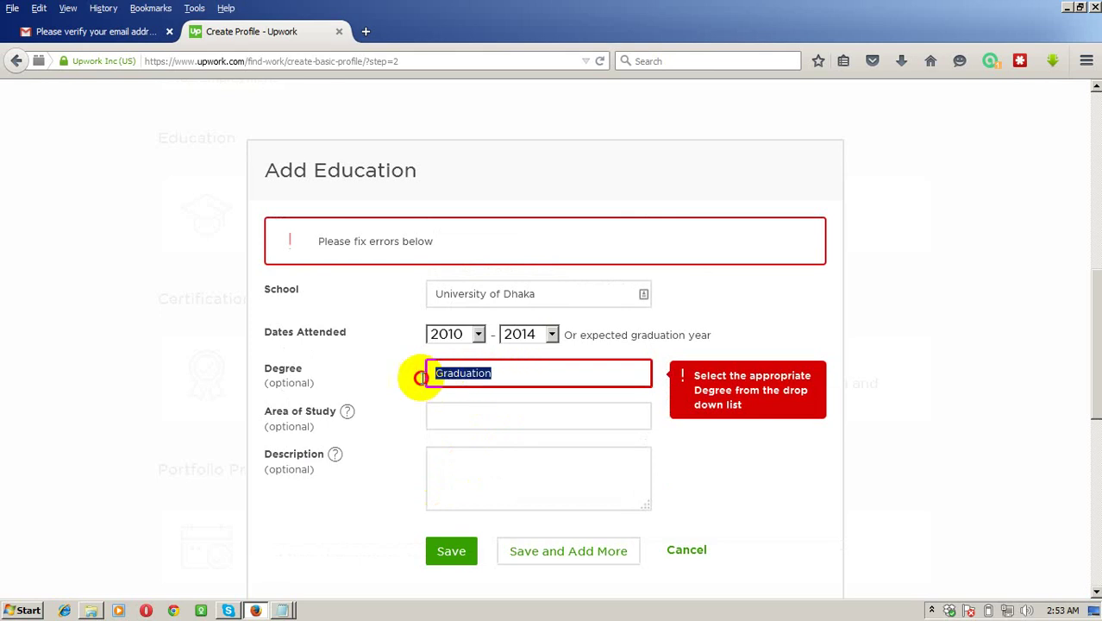
{"action": "key", "text": "BackSpace"}
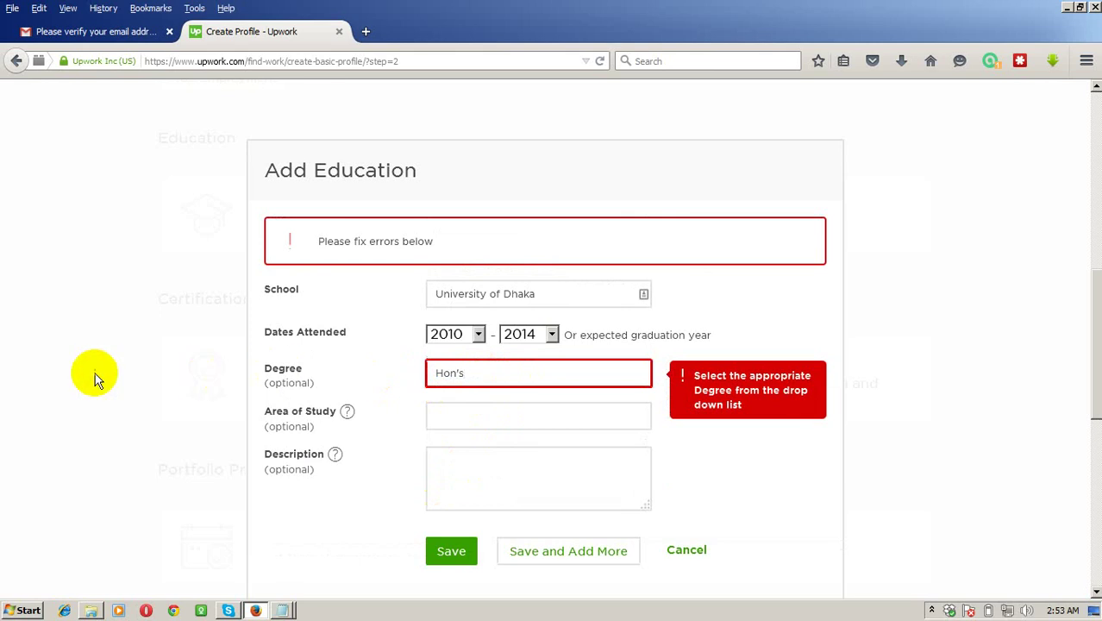
{"action": "left_click", "coordinate": [437, 554]}
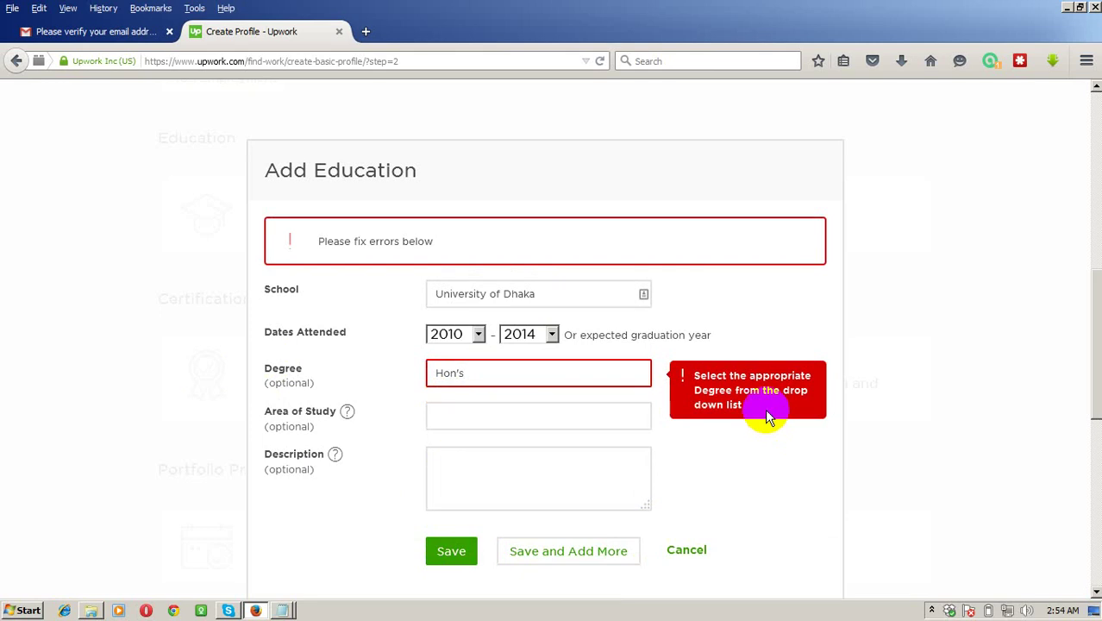
{"action": "left_click", "coordinate": [715, 388]}
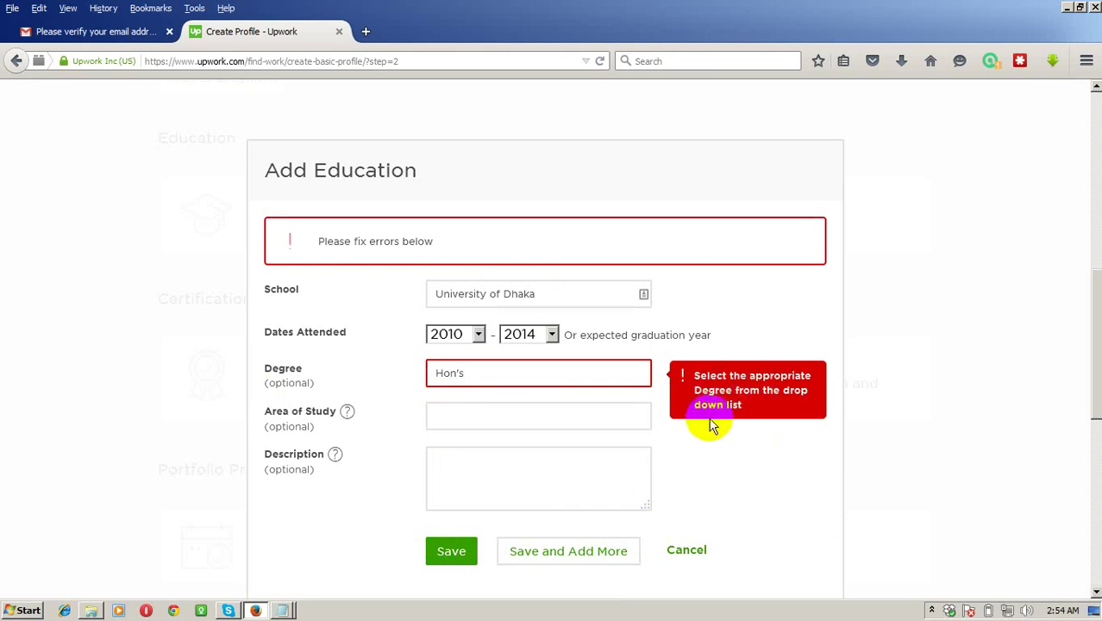
Set the degree to Bachelor of Commerce (B.Com.) from the suggested degrees and save the education entry.
{"action": "left_click", "coordinate": [557, 373]}
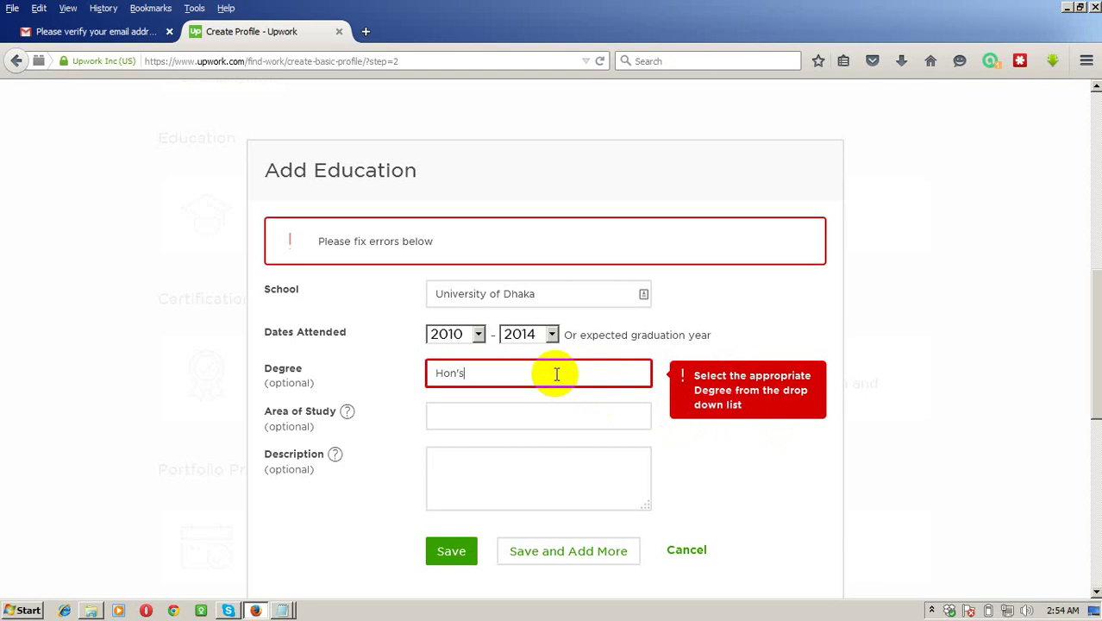
{"action": "key", "text": "BackSpace"}
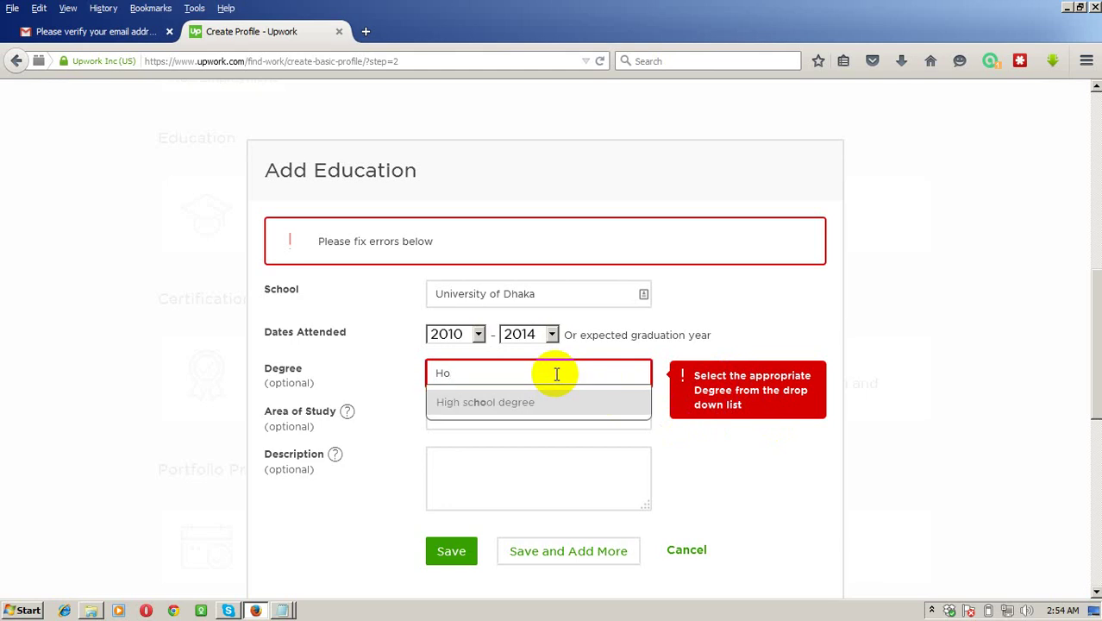
{"action": "key", "text": "BackSpace"}
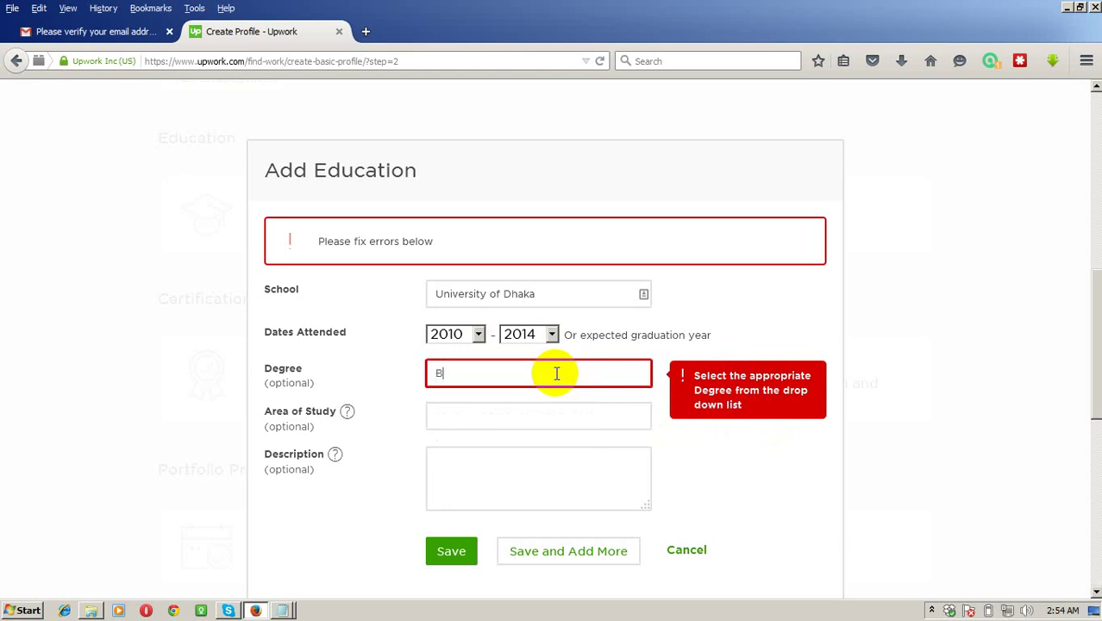
{"action": "type", "text": "Bache"}
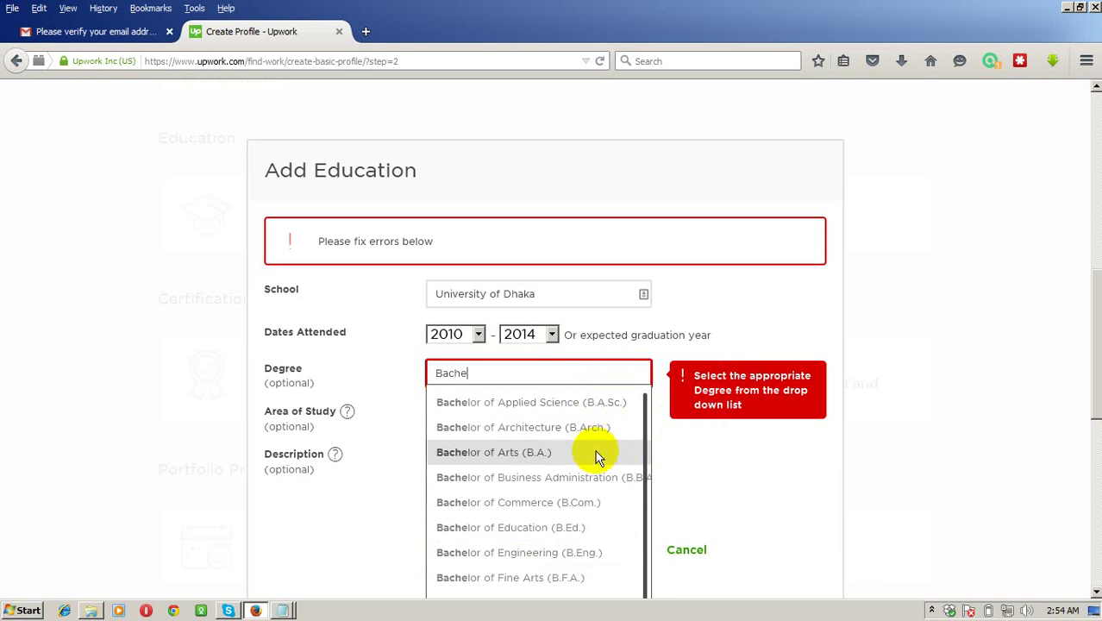
{"action": "scroll", "coordinate": [586, 491], "scroll_direction": "right", "scroll_amount": 1}
{"action": "scroll", "coordinate": [583, 505], "scroll_direction": "left", "scroll_amount": 1}
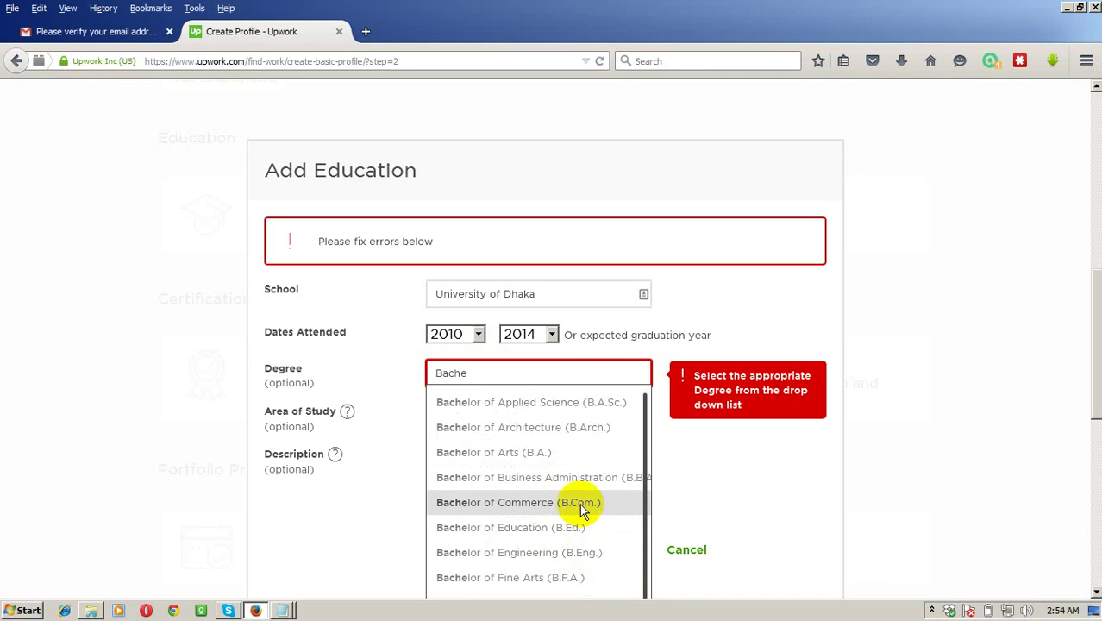
{"action": "left_click", "coordinate": [582, 504]}
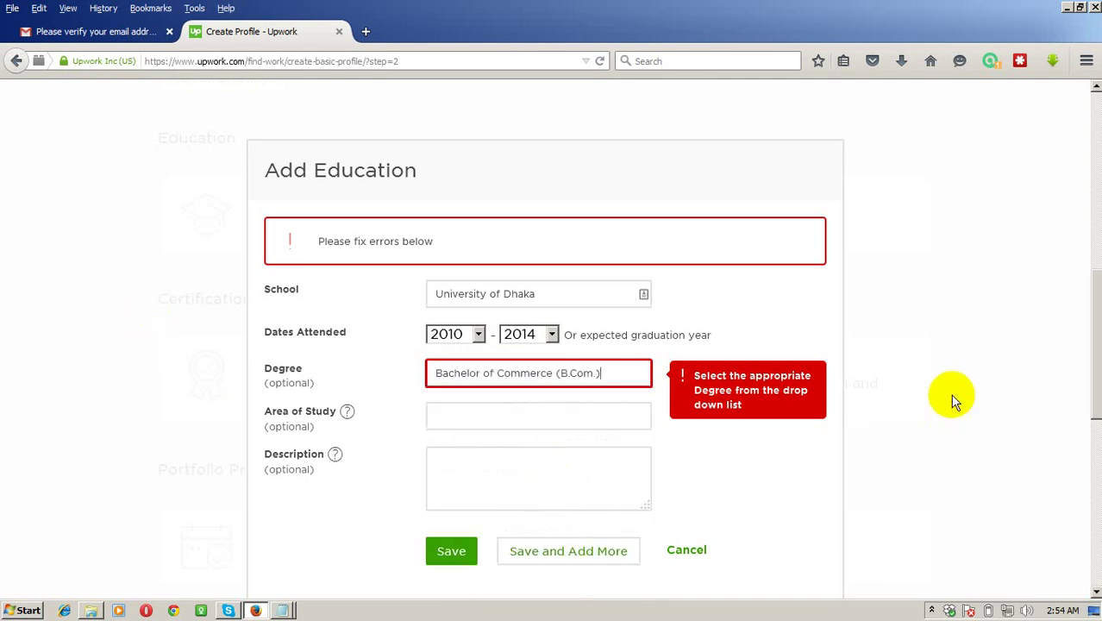
{"action": "scroll", "coordinate": [875, 373], "scroll_direction": "down", "scroll_amount": 2}
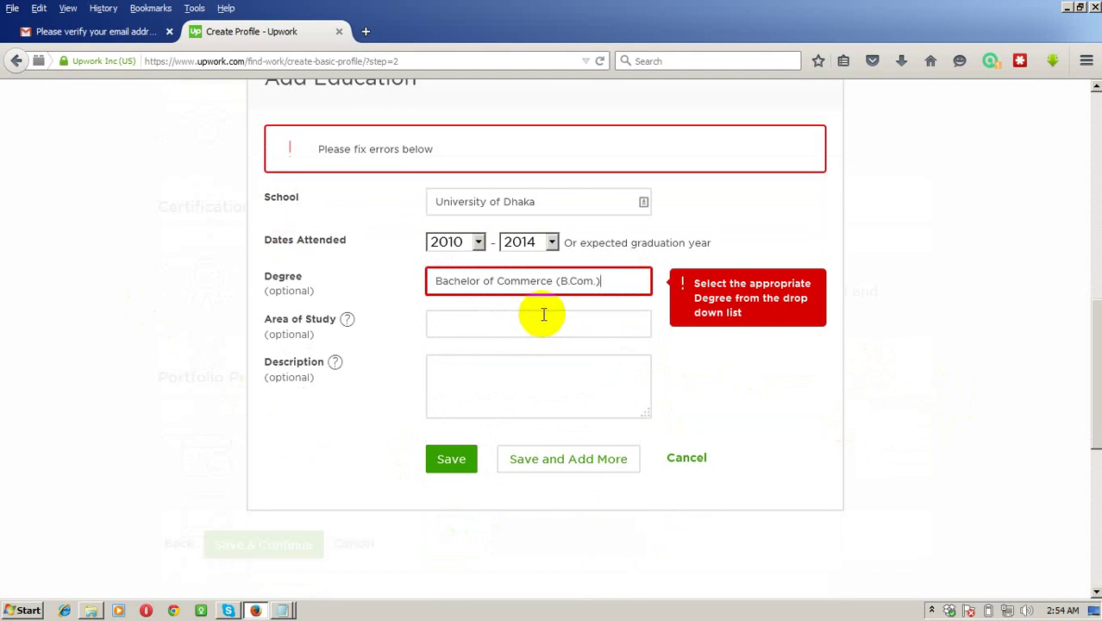
{"action": "left_click", "coordinate": [615, 279]}
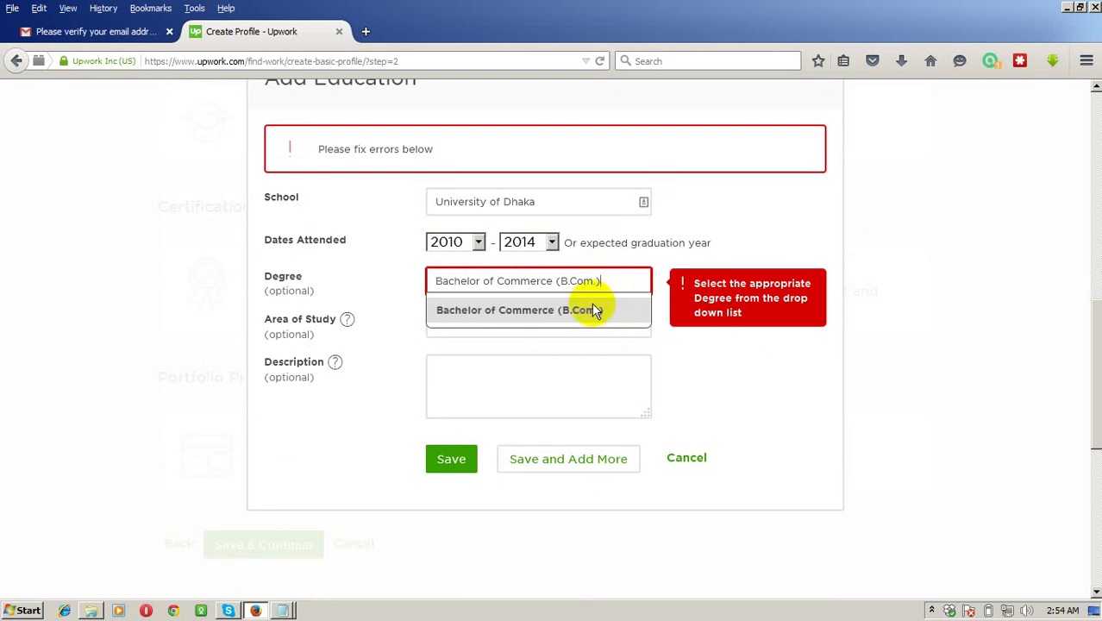
{"action": "left_click", "coordinate": [444, 459]}
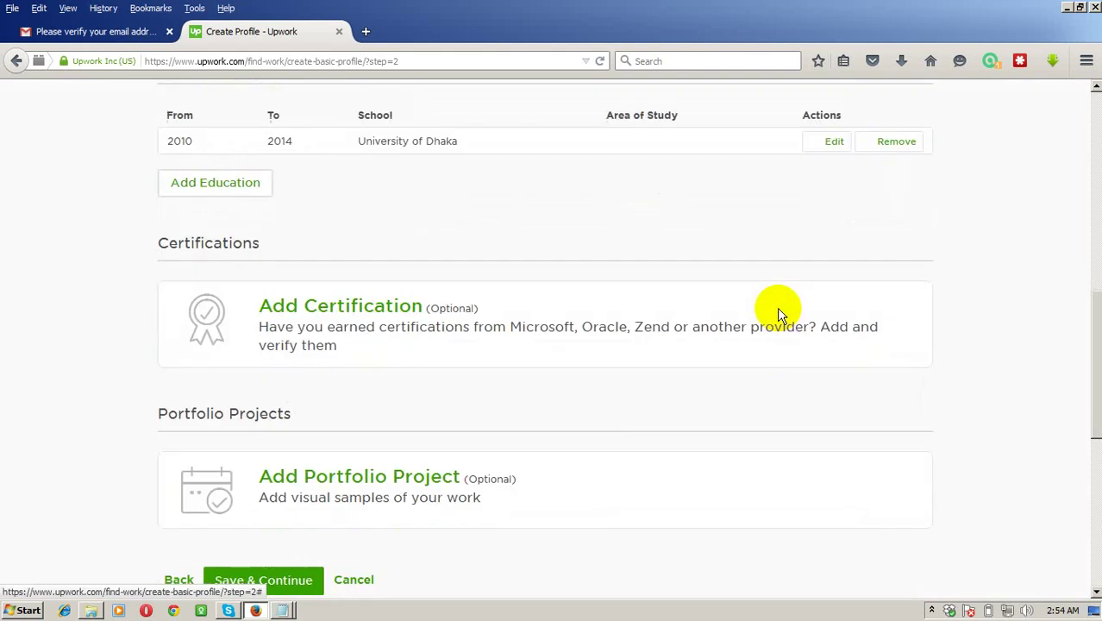
Start a new portfolio project and title it Volusion Product Listings.
{"action": "scroll", "coordinate": [778, 315], "scroll_direction": "down", "scroll_amount": 2}
{"action": "scroll", "coordinate": [779, 314], "scroll_direction": "up", "scroll_amount": 3}
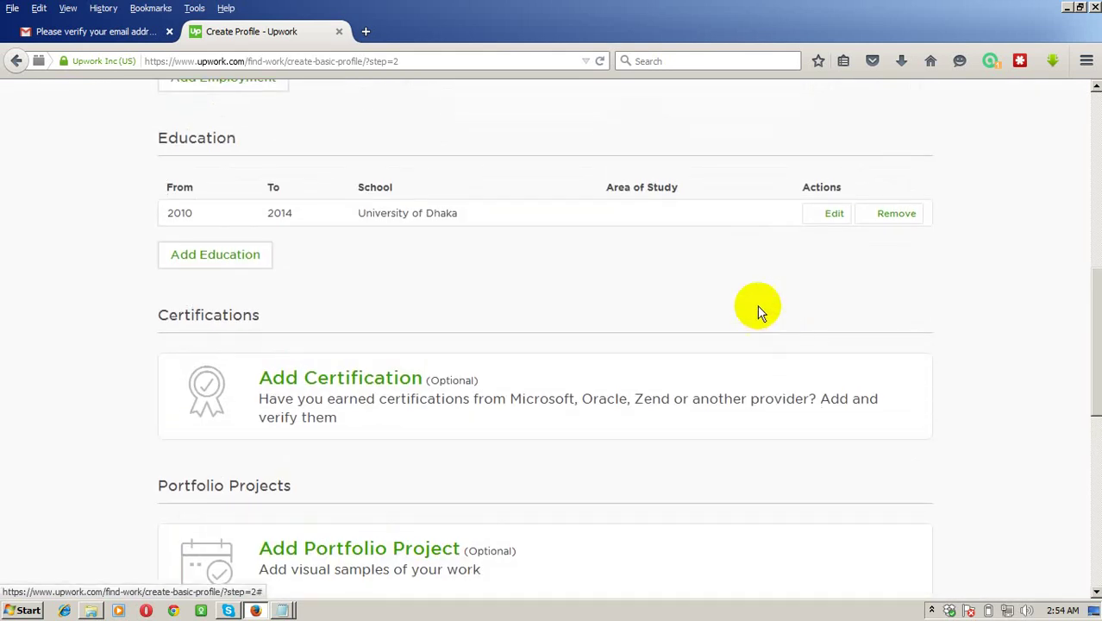
{"action": "scroll", "coordinate": [545, 384], "scroll_direction": "down", "scroll_amount": 2}
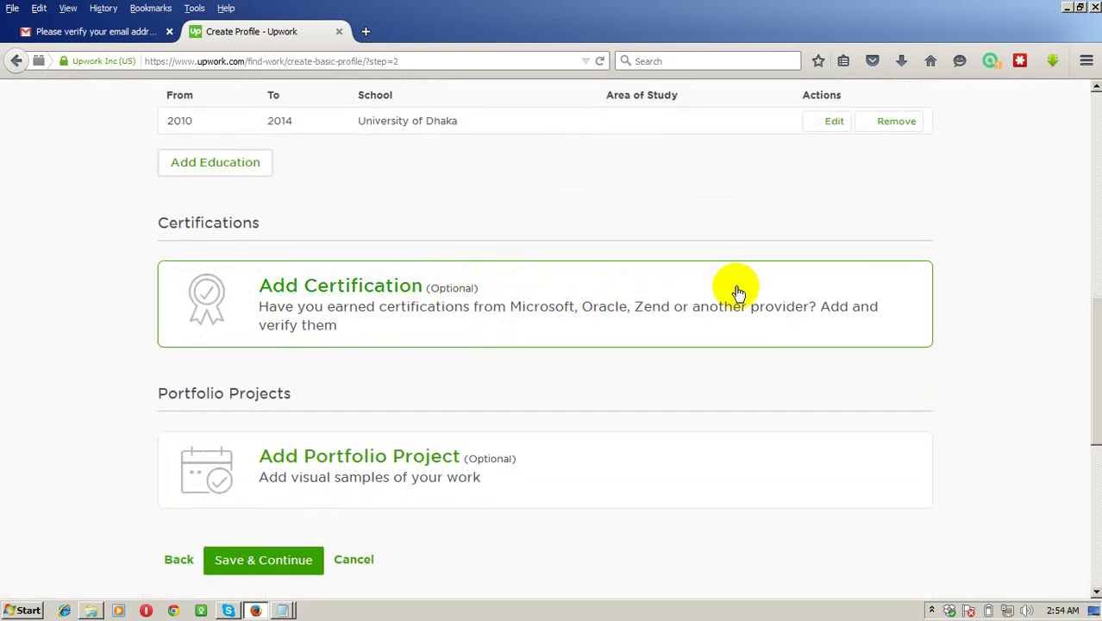
{"action": "scroll", "coordinate": [737, 292], "scroll_direction": "down", "scroll_amount": 2}
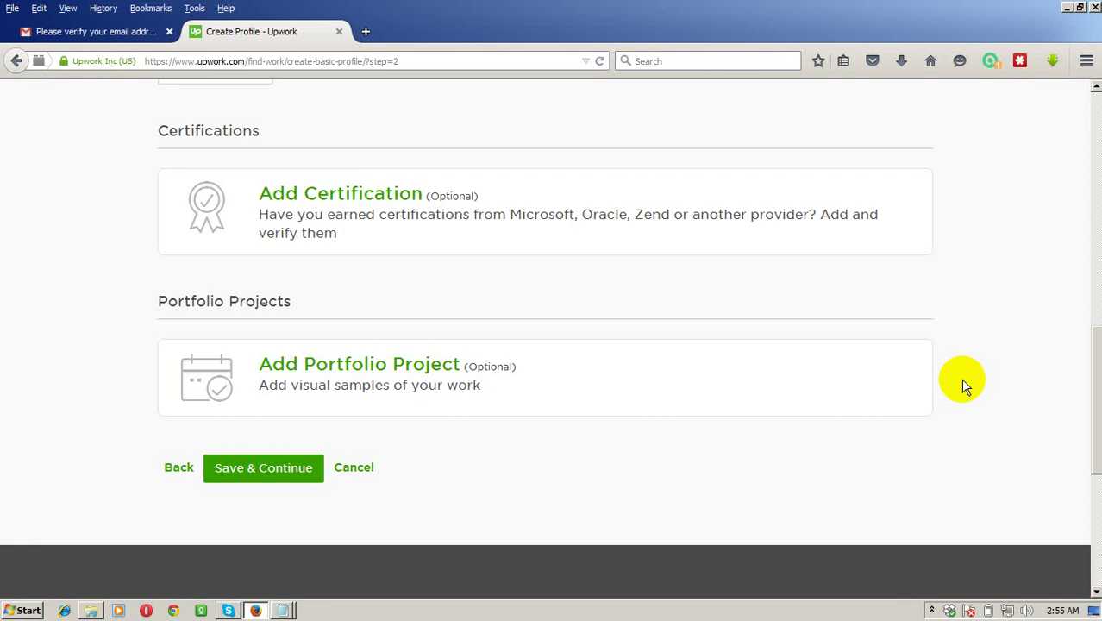
{"action": "left_click", "coordinate": [312, 363]}
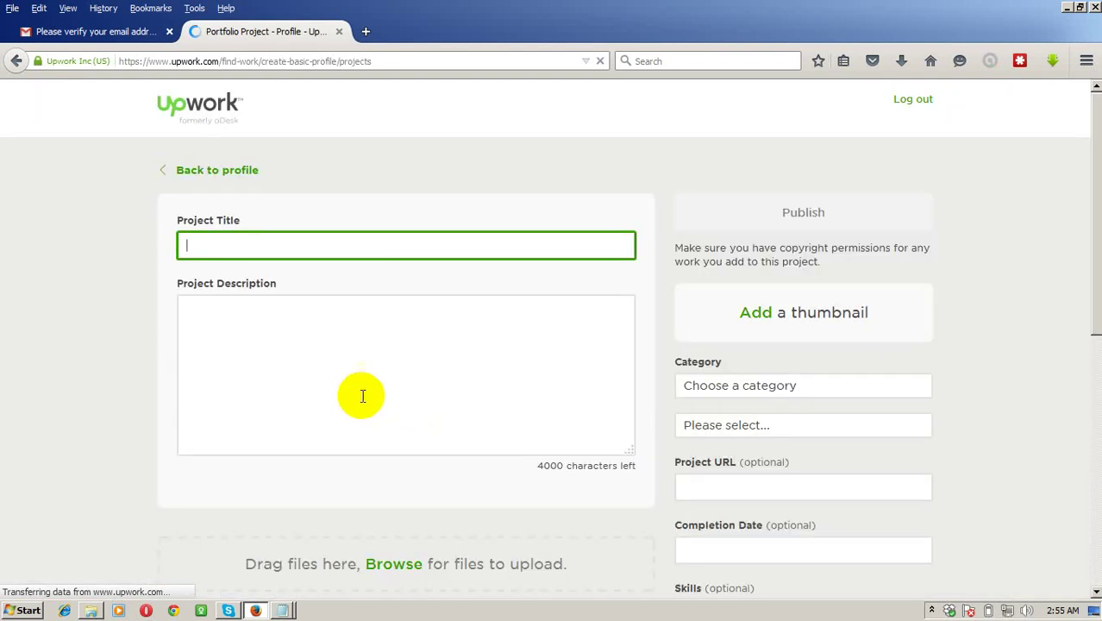
{"action": "left_click", "coordinate": [242, 247]}
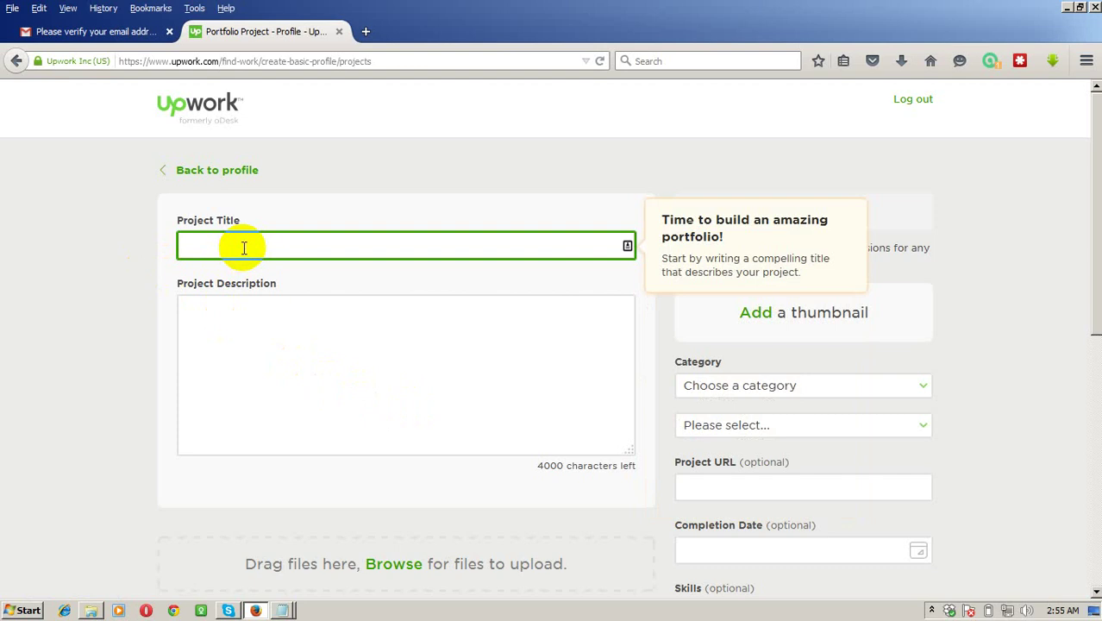
{"action": "type", "text": "Volusion Product Listings"}
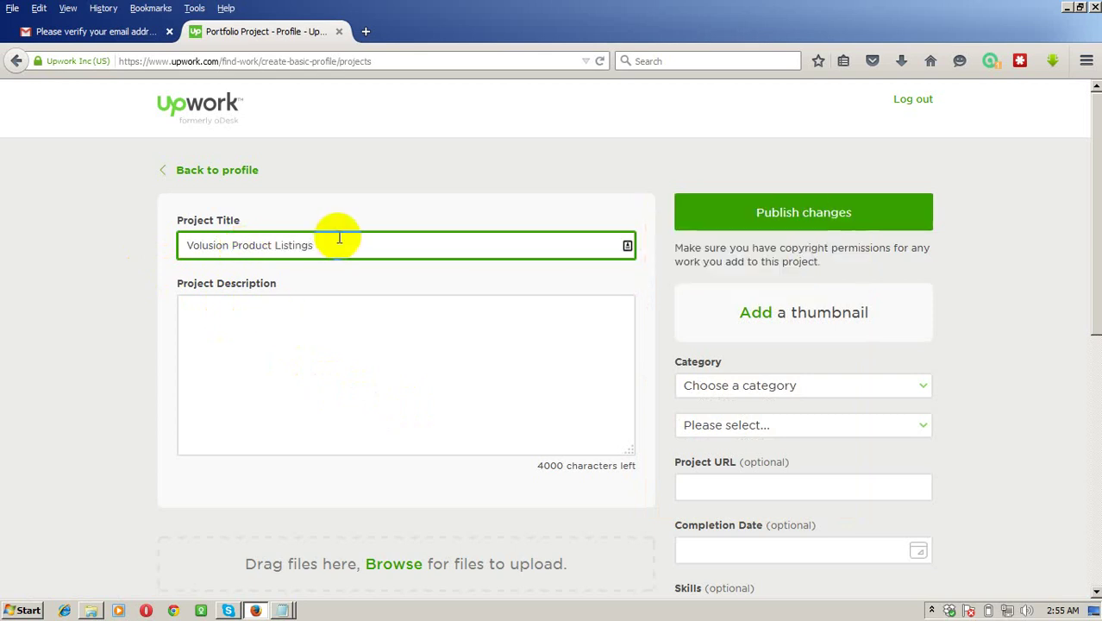
Enter the project description "I've successfully completed a Volusion Product Listings project.", reusing the copied project title.
{"action": "left_click_drag", "start_coordinate": [327, 247], "coordinate": [152, 233]}
{"action": "key", "text": "ctrl+c"}
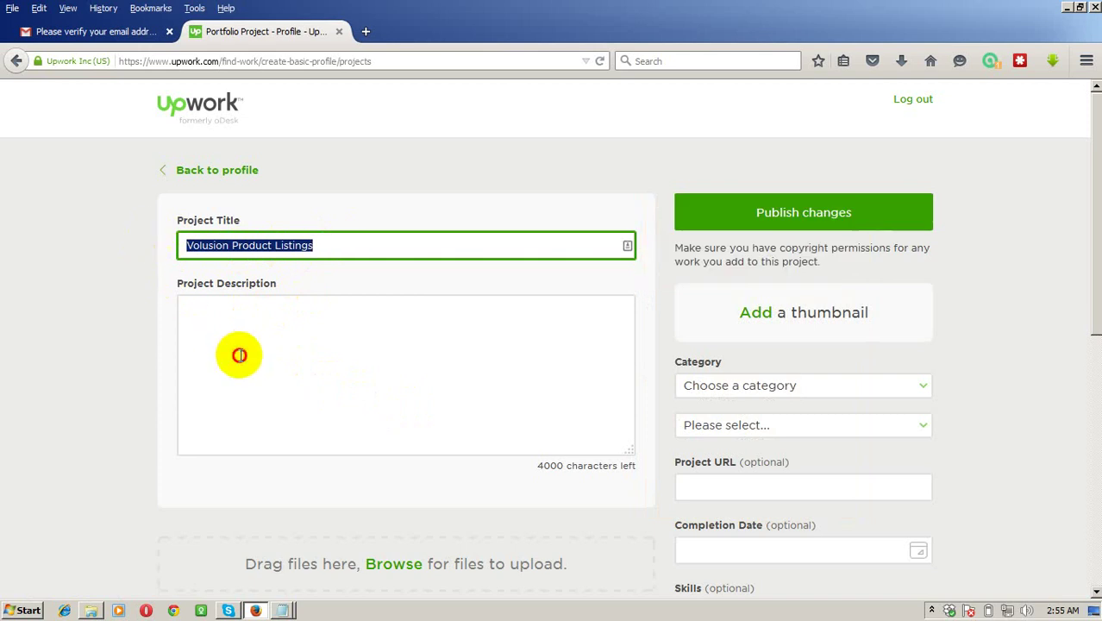
{"action": "left_click", "coordinate": [238, 353]}
{"action": "type", "text": "I"}
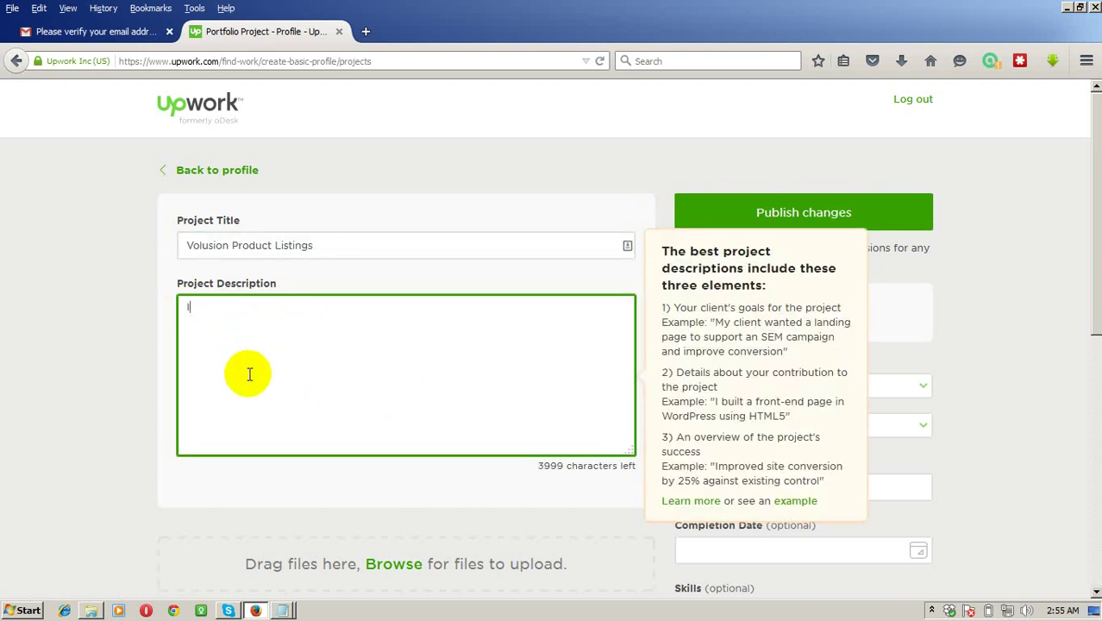
{"action": "type", "text": "'ve successfully co"}
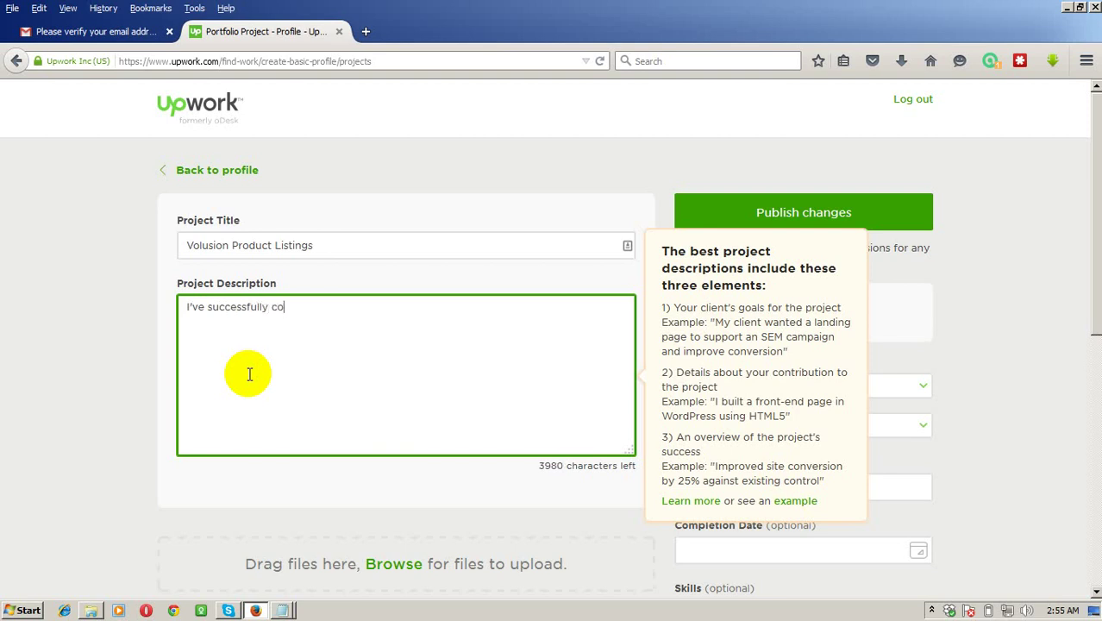
{"action": "type", "text": "mpleted a"}
{"action": "key", "text": "ctrl+v"}
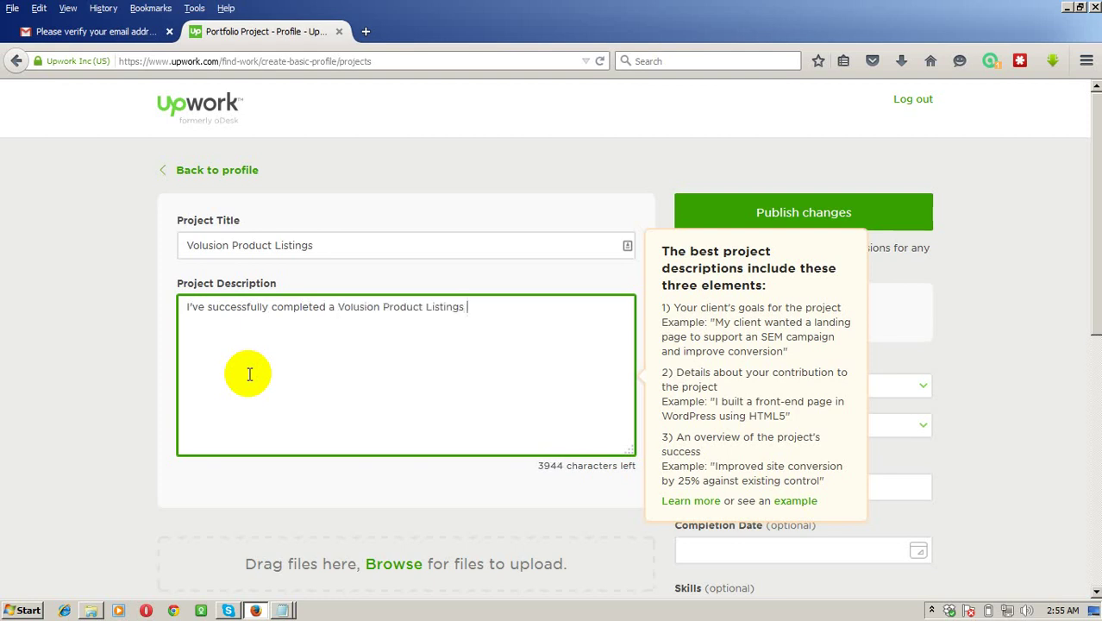
{"action": "type", "text": "project."}
Upload the Buy Today's Trend website image from the desktop as the project thumbnail.
{"action": "scroll", "coordinate": [254, 369], "scroll_direction": "down", "scroll_amount": 3}
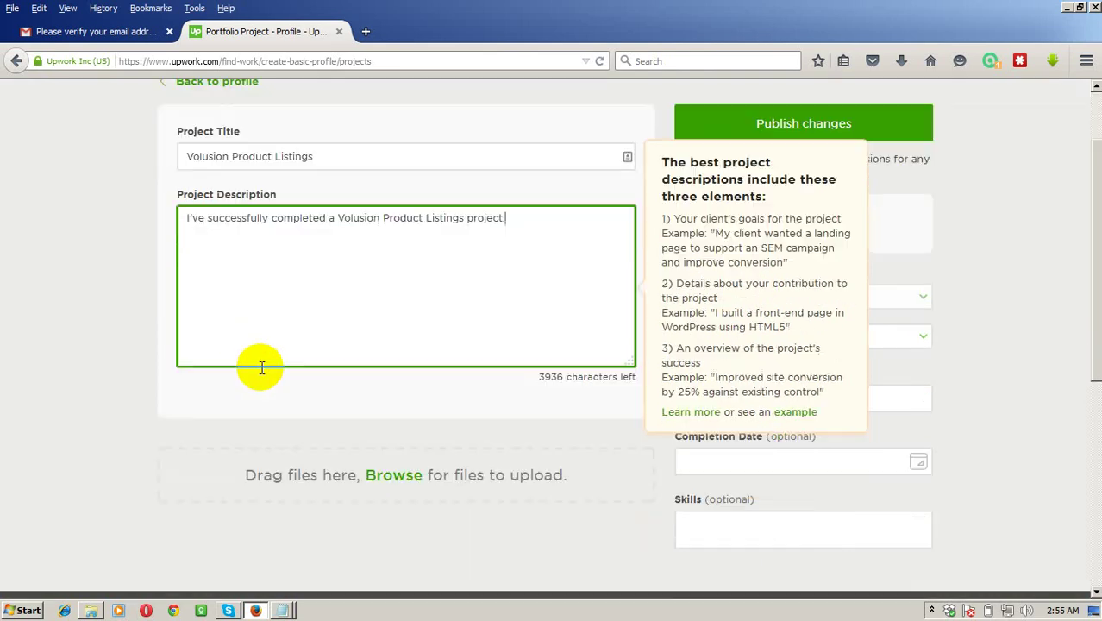
{"action": "scroll", "coordinate": [517, 371], "scroll_direction": "up", "scroll_amount": 3}
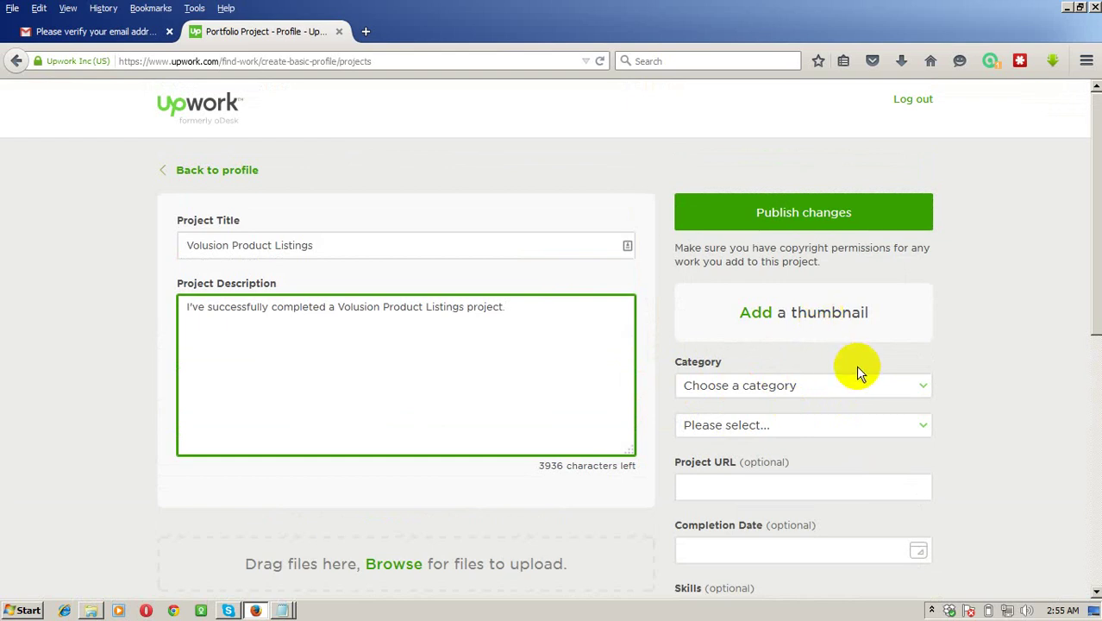
{"action": "left_click", "coordinate": [756, 313]}
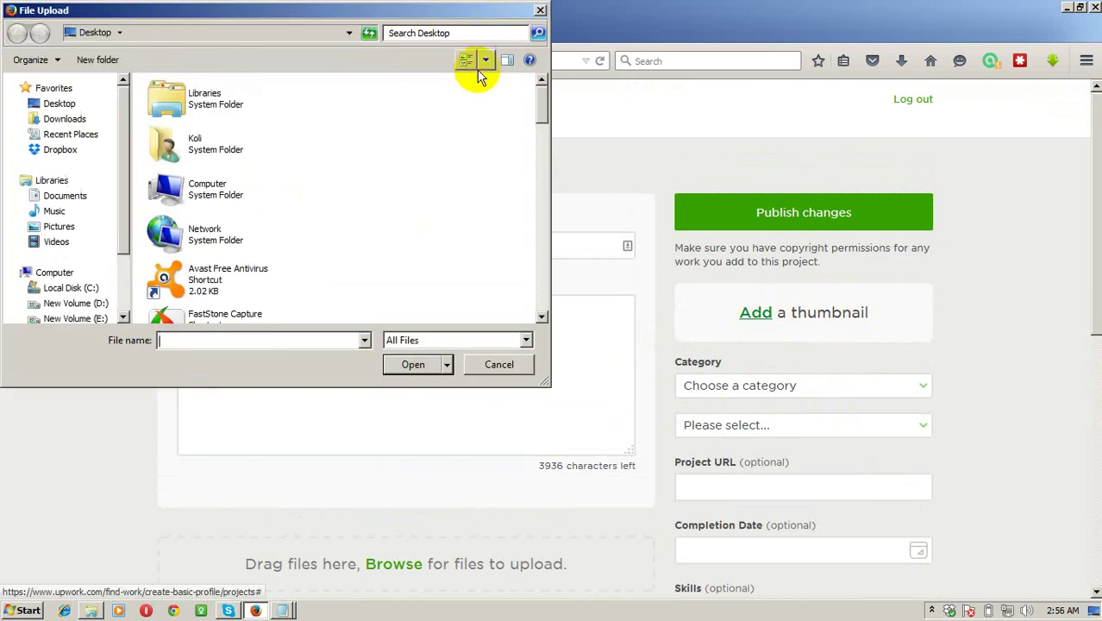
{"action": "left_click_drag", "start_coordinate": [543, 103], "coordinate": [535, 298]}
{"action": "double_click", "coordinate": [172, 258]}
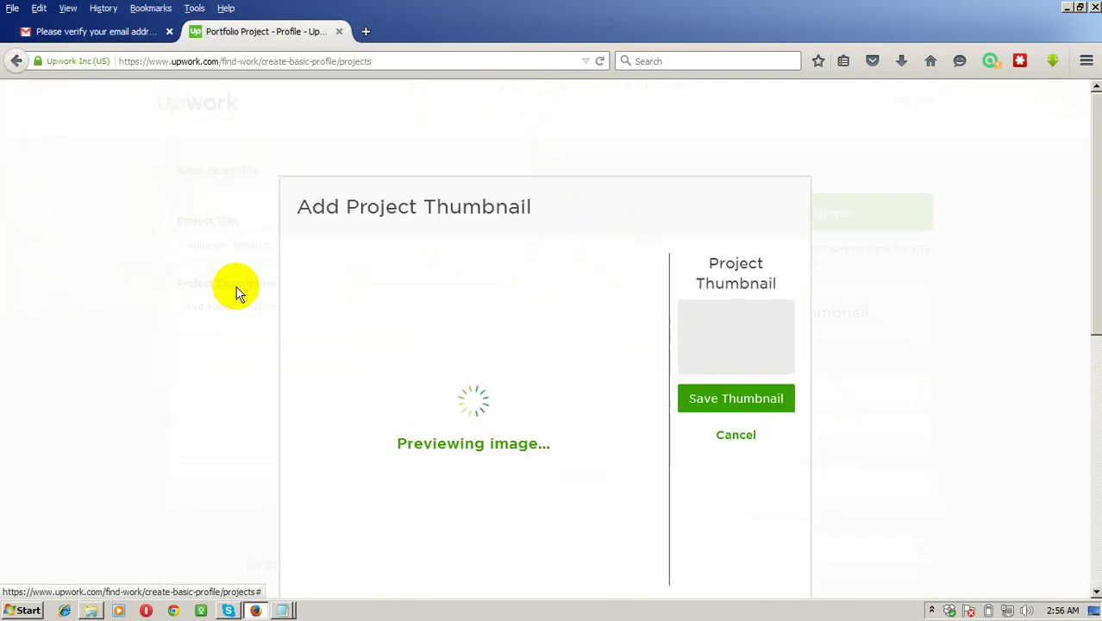
Shift the thumbnail crop frame toward the image's left edge and save the project thumbnail.
{"action": "scroll", "coordinate": [875, 350], "scroll_direction": "down", "scroll_amount": 4}
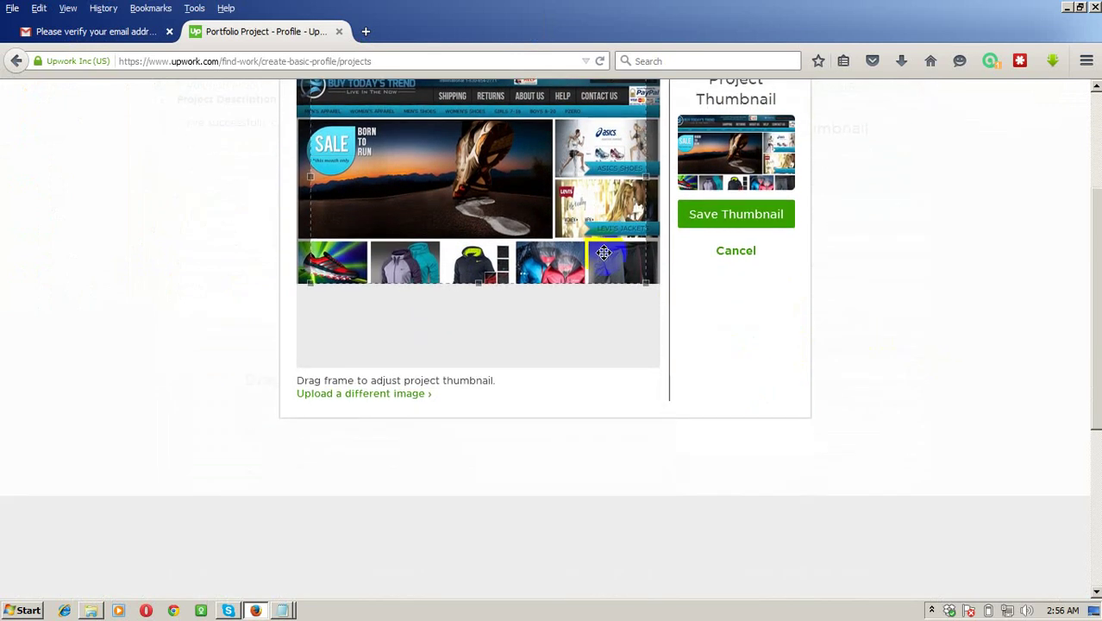
{"action": "left_click_drag", "start_coordinate": [575, 212], "coordinate": [505, 196]}
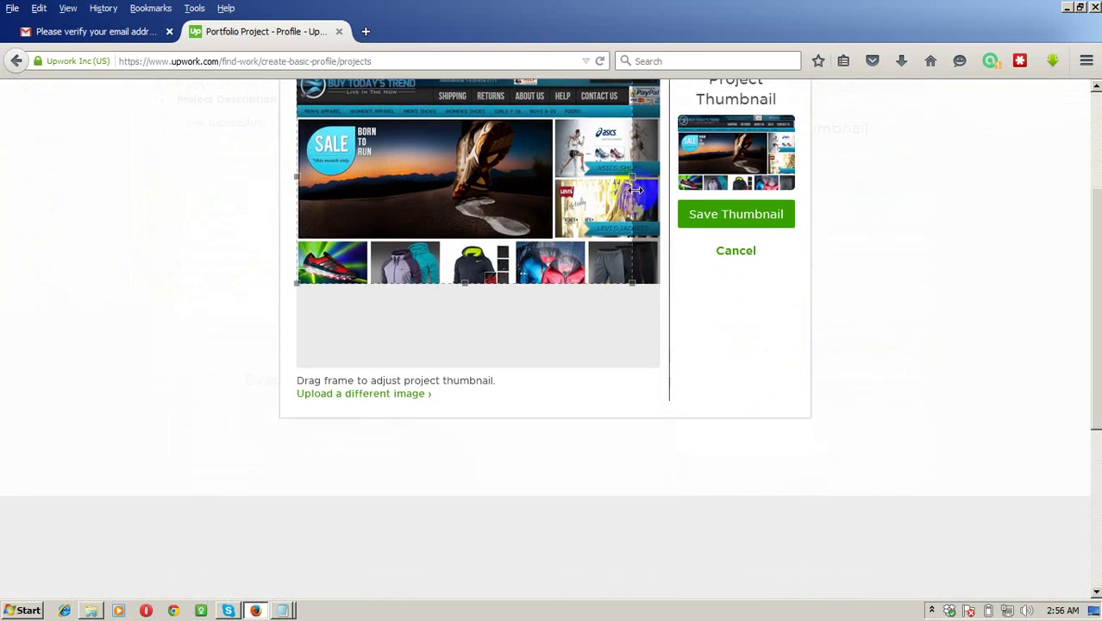
{"action": "scroll", "coordinate": [794, 288], "scroll_direction": "up", "scroll_amount": 2}
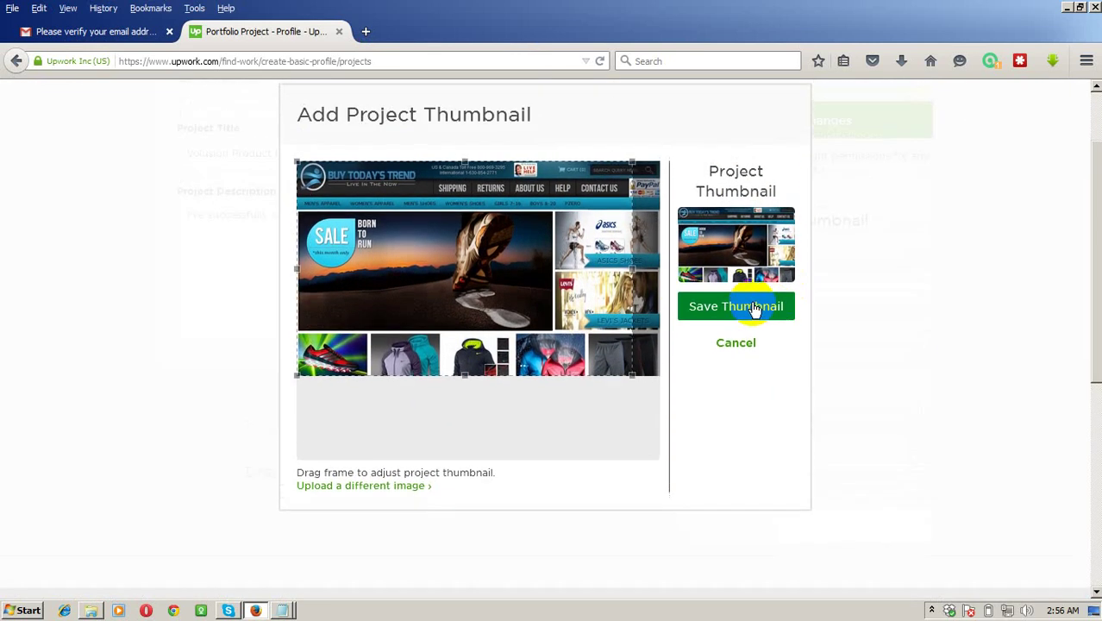
{"action": "left_click_drag", "start_coordinate": [589, 259], "coordinate": [593, 261]}
{"action": "left_click", "coordinate": [736, 306]}
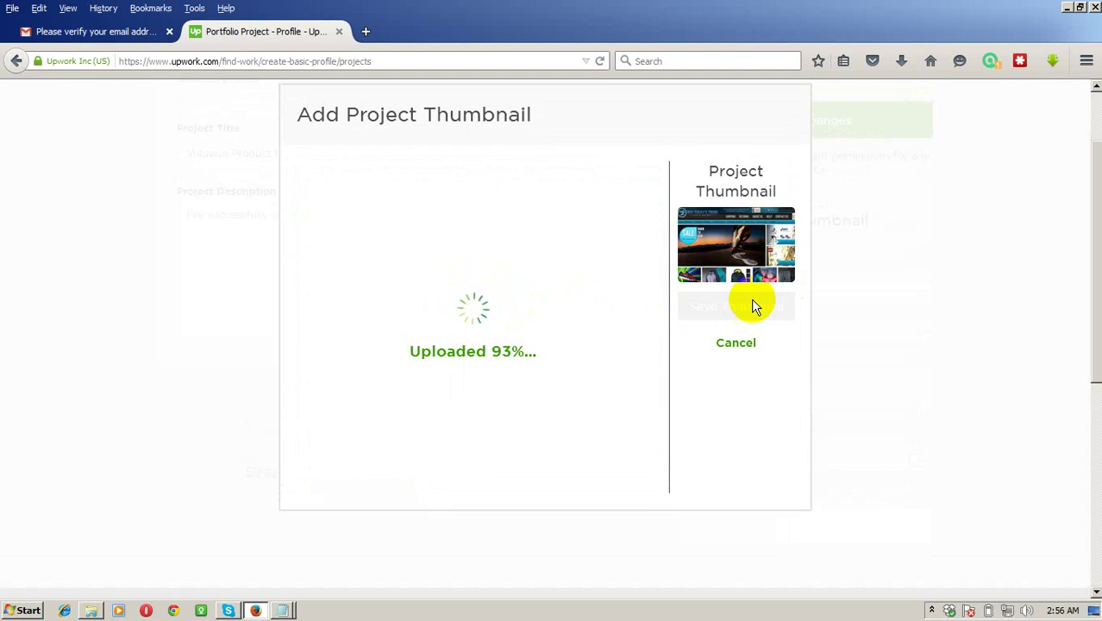
Set the portfolio project's category to Administrative Support.
{"action": "left_click", "coordinate": [841, 268]}
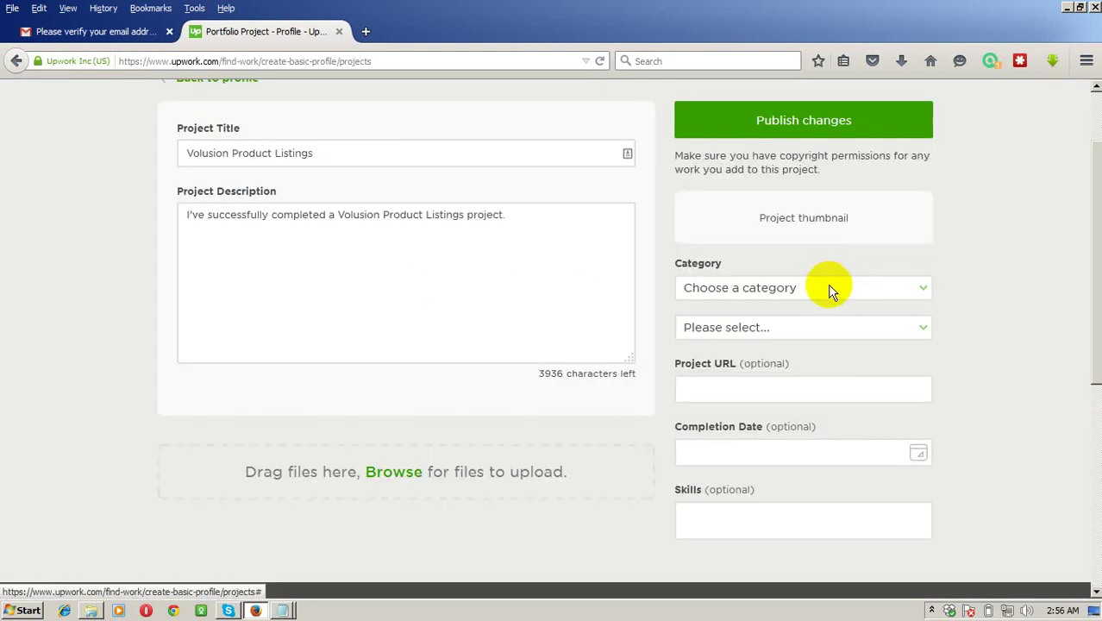
{"action": "left_click", "coordinate": [829, 288]}
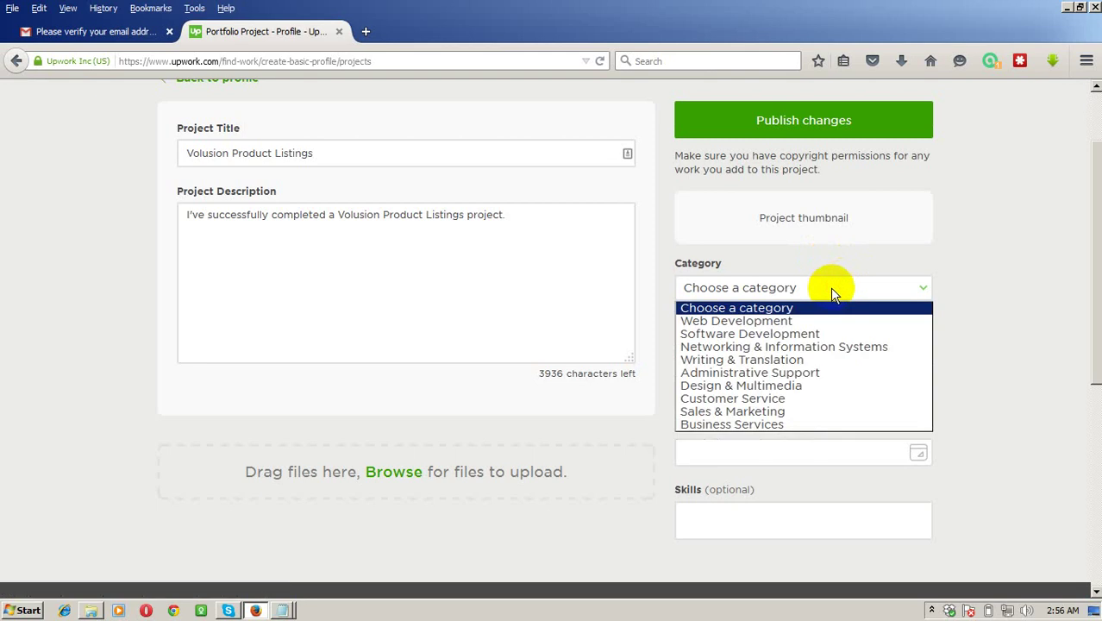
{"action": "left_click", "coordinate": [794, 374]}
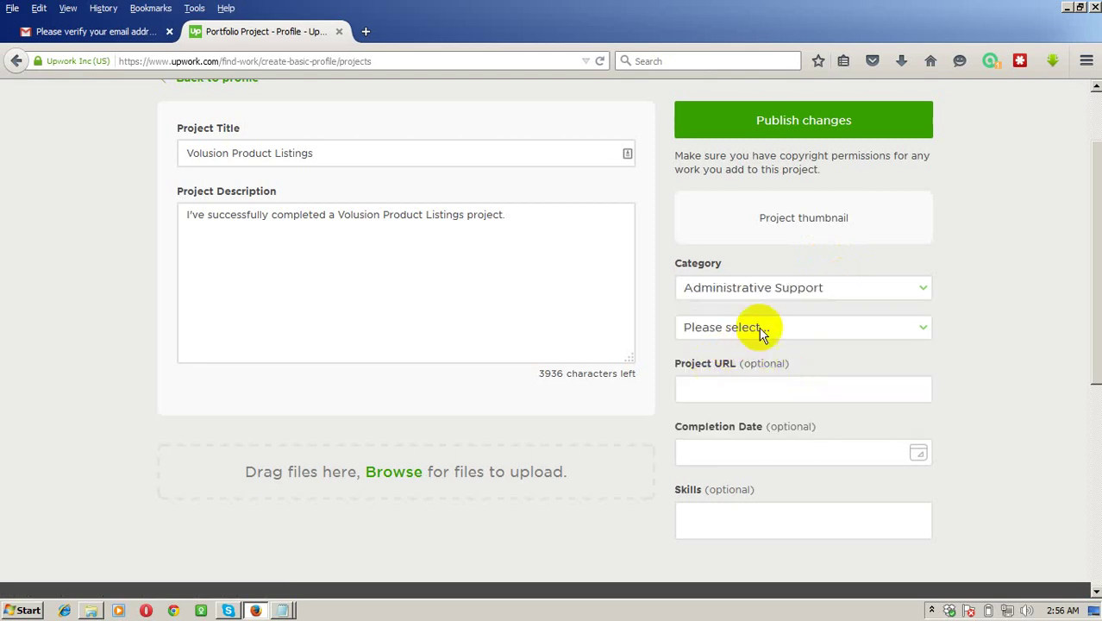
Set the portfolio project's subcategory to Data Entry and its completion date to Nov 30, 2014.
{"action": "left_click", "coordinate": [762, 328]}
{"action": "left_click", "coordinate": [754, 362]}
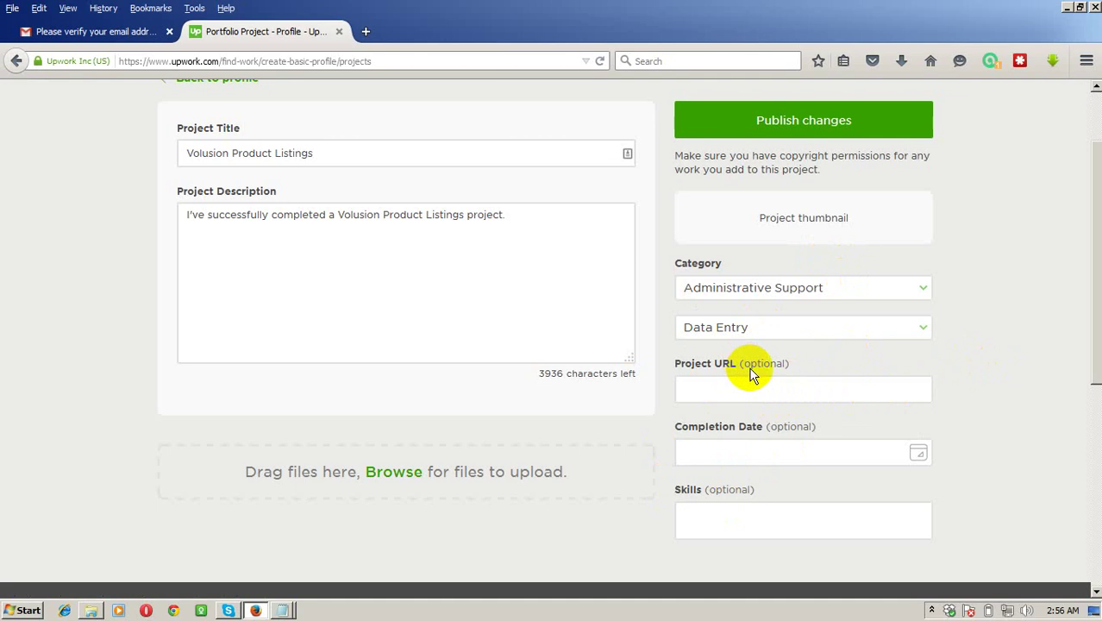
{"action": "left_click", "coordinate": [917, 455]}
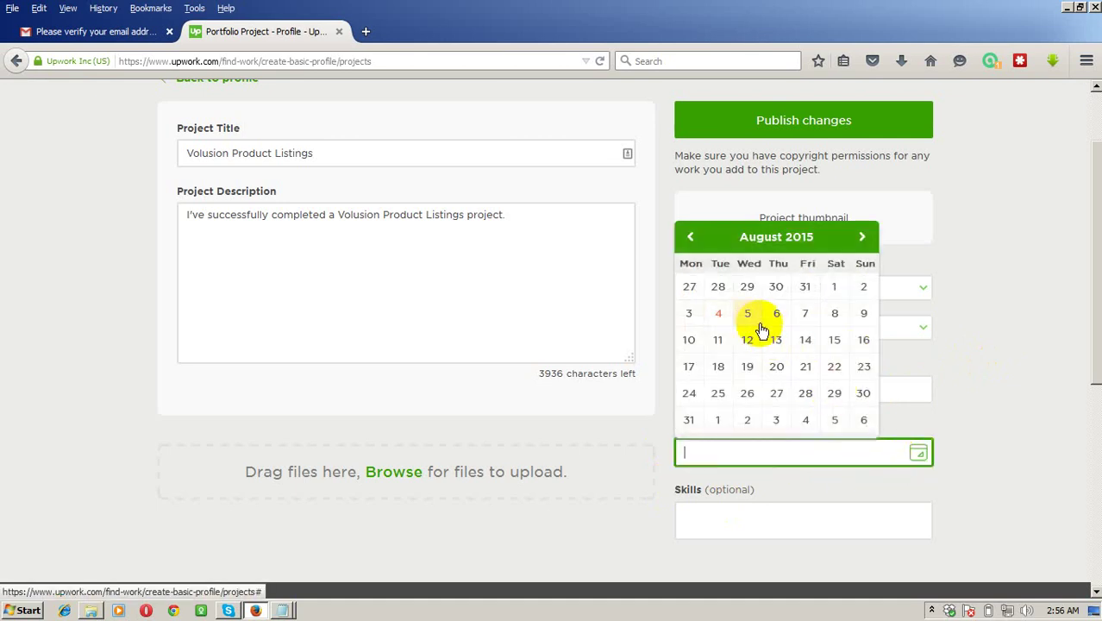
{"action": "left_click", "coordinate": [690, 237]}
{"action": "left_click", "coordinate": [689, 237]}
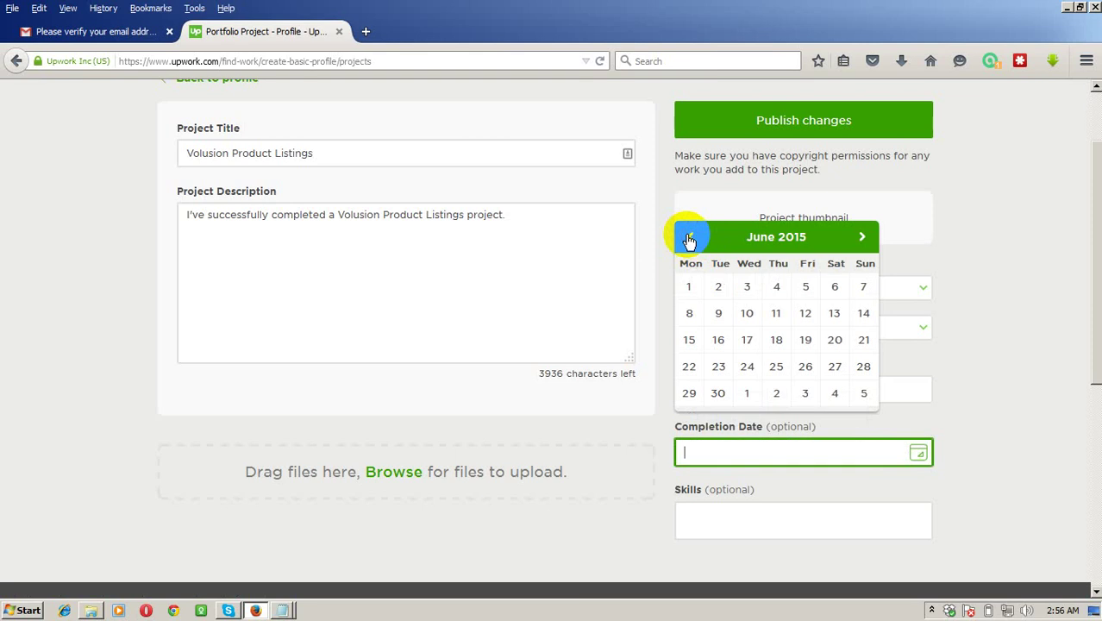
{"action": "left_click", "coordinate": [690, 238]}
{"action": "left_click", "coordinate": [690, 238]}
{"action": "left_click", "coordinate": [689, 237]}
{"action": "left_click", "coordinate": [690, 237]}
{"action": "left_click", "coordinate": [689, 238]}
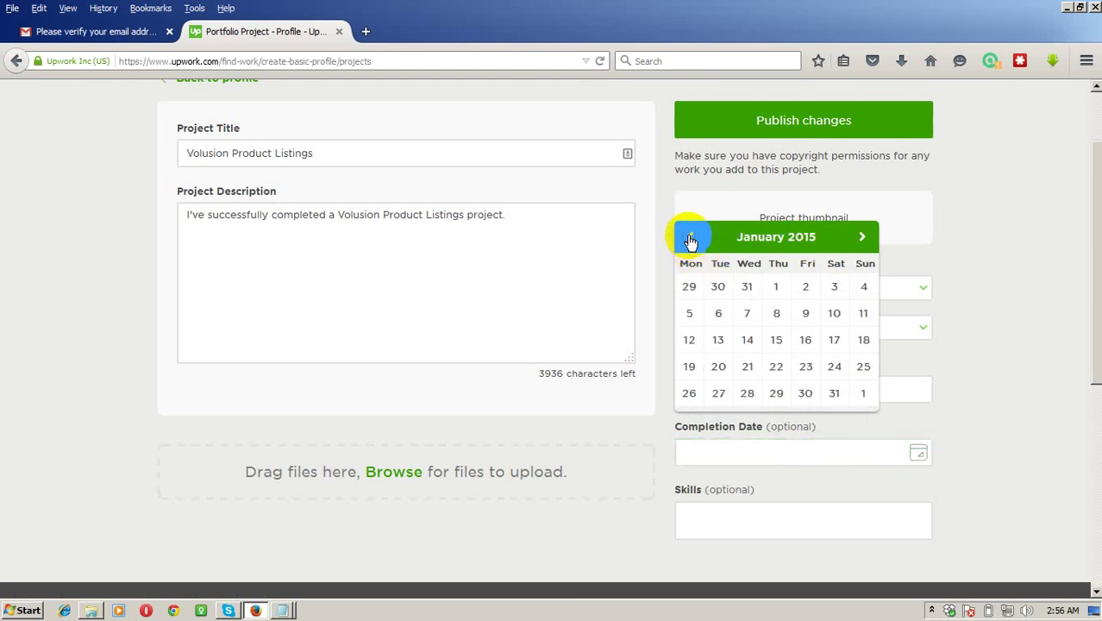
{"action": "left_click", "coordinate": [690, 238]}
{"action": "left_click", "coordinate": [689, 238]}
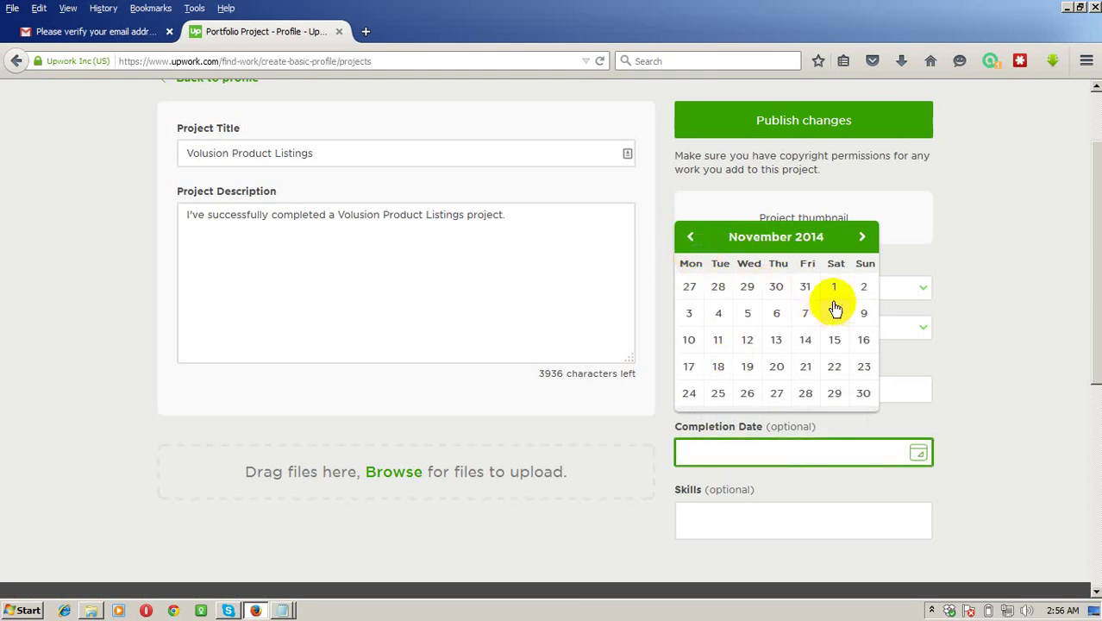
{"action": "left_click", "coordinate": [863, 395]}
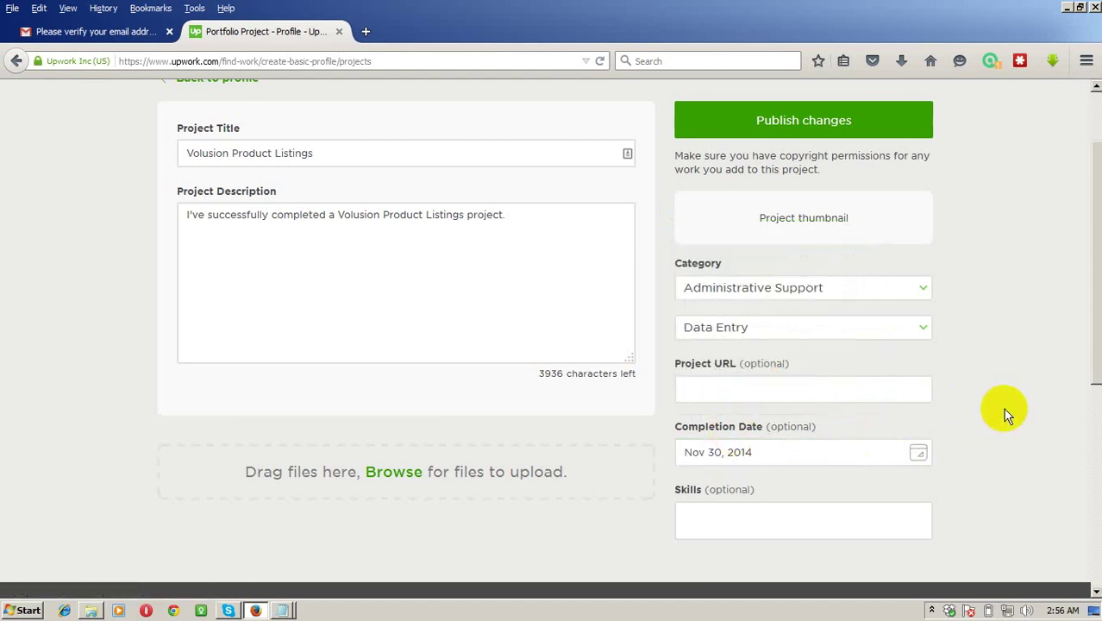
Publish the Volusion Product Listings portfolio project.
{"action": "scroll", "coordinate": [991, 413], "scroll_direction": "down", "scroll_amount": 1}
{"action": "scroll", "coordinate": [524, 413], "scroll_direction": "up", "scroll_amount": 3}
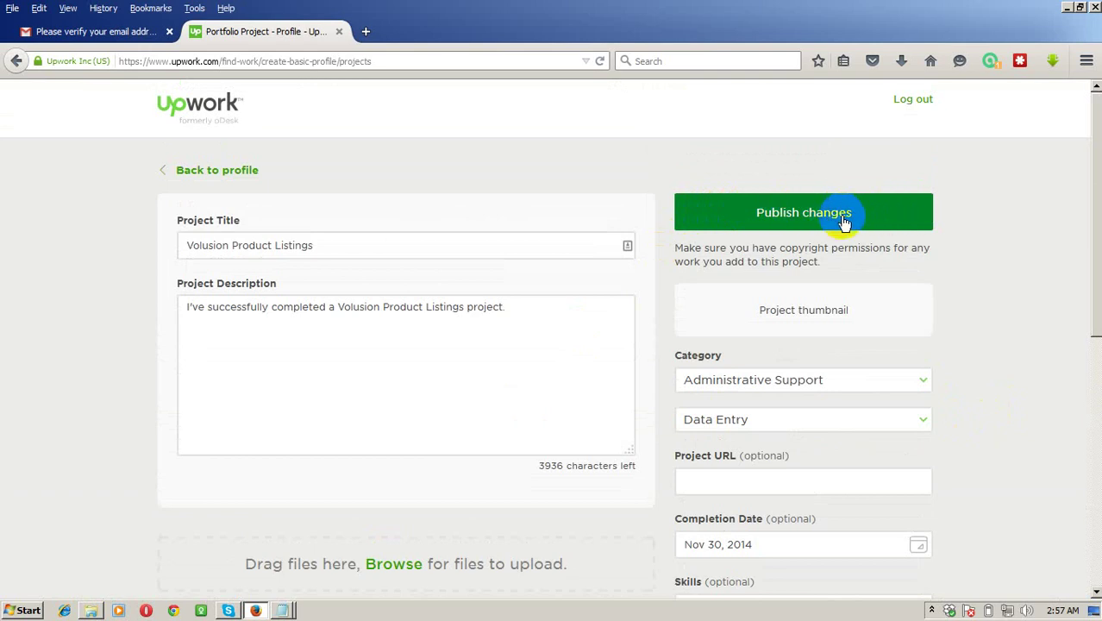
{"action": "left_click", "coordinate": [784, 213]}
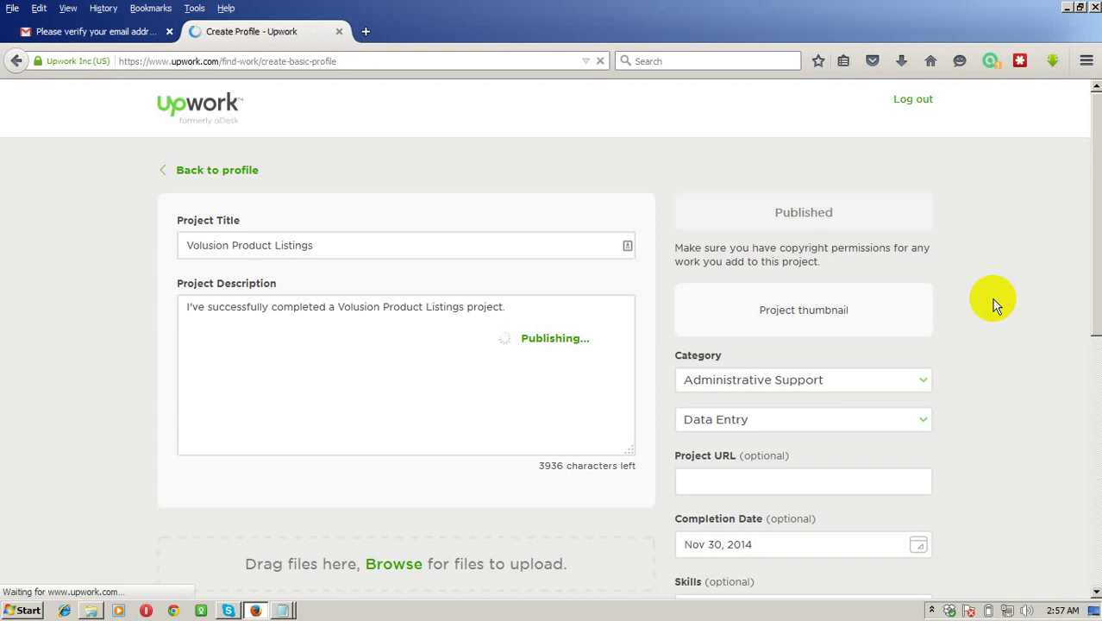
Rate the experience level as Entry Level on the Experience & Education page.
{"action": "scroll", "coordinate": [995, 306], "scroll_direction": "down", "scroll_amount": 3}
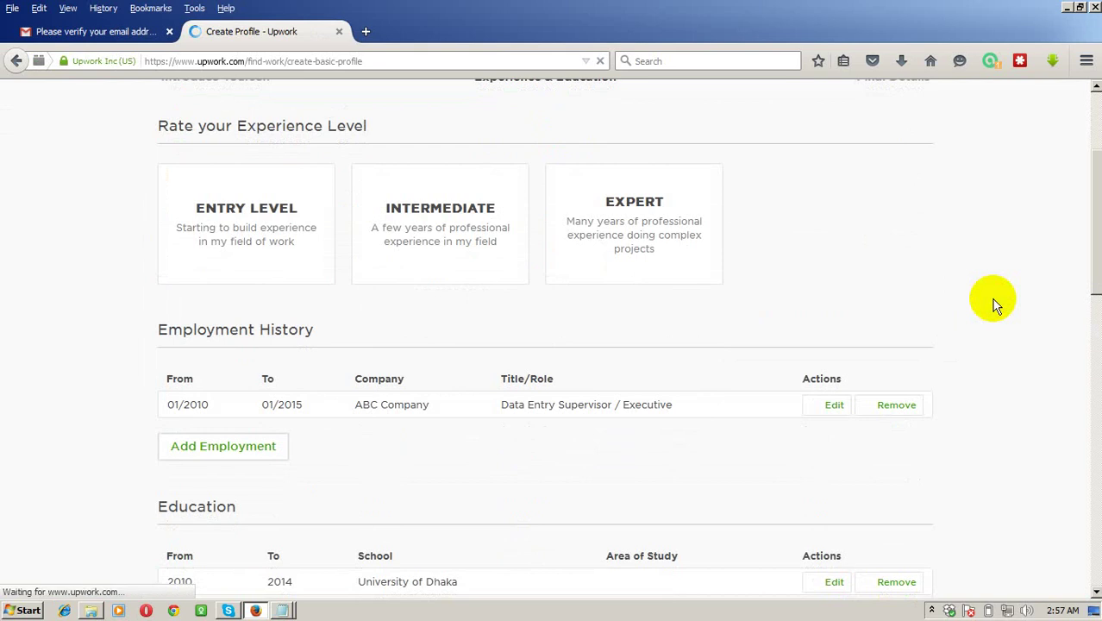
{"action": "scroll", "coordinate": [996, 306], "scroll_direction": "up", "scroll_amount": 2}
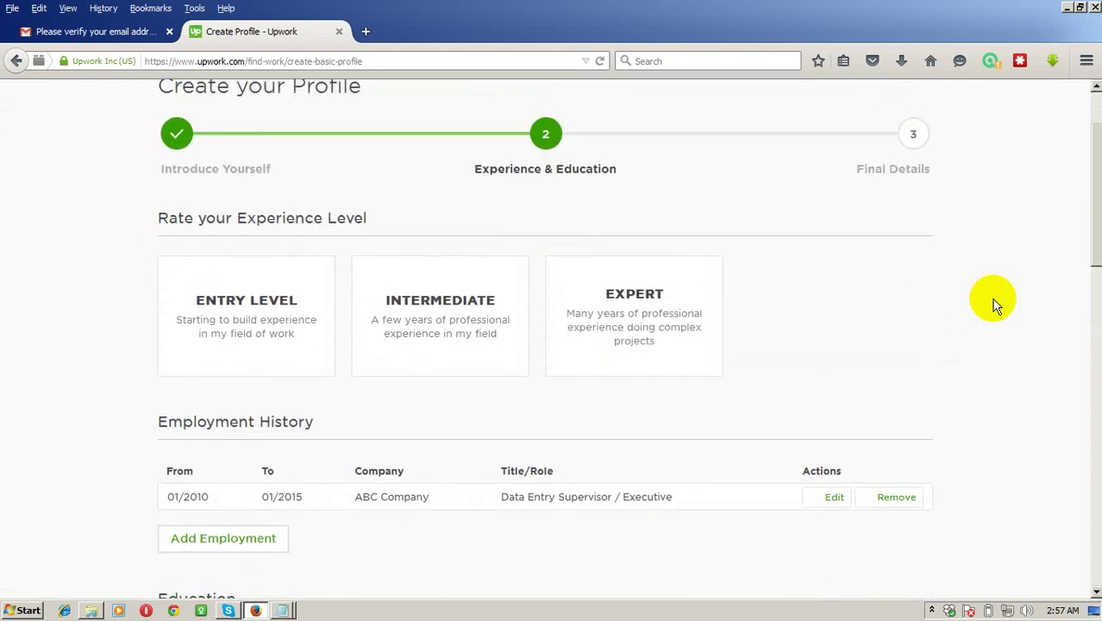
{"action": "scroll", "coordinate": [996, 306], "scroll_direction": "down", "scroll_amount": 3}
{"action": "scroll", "coordinate": [994, 303], "scroll_direction": "down", "scroll_amount": 3}
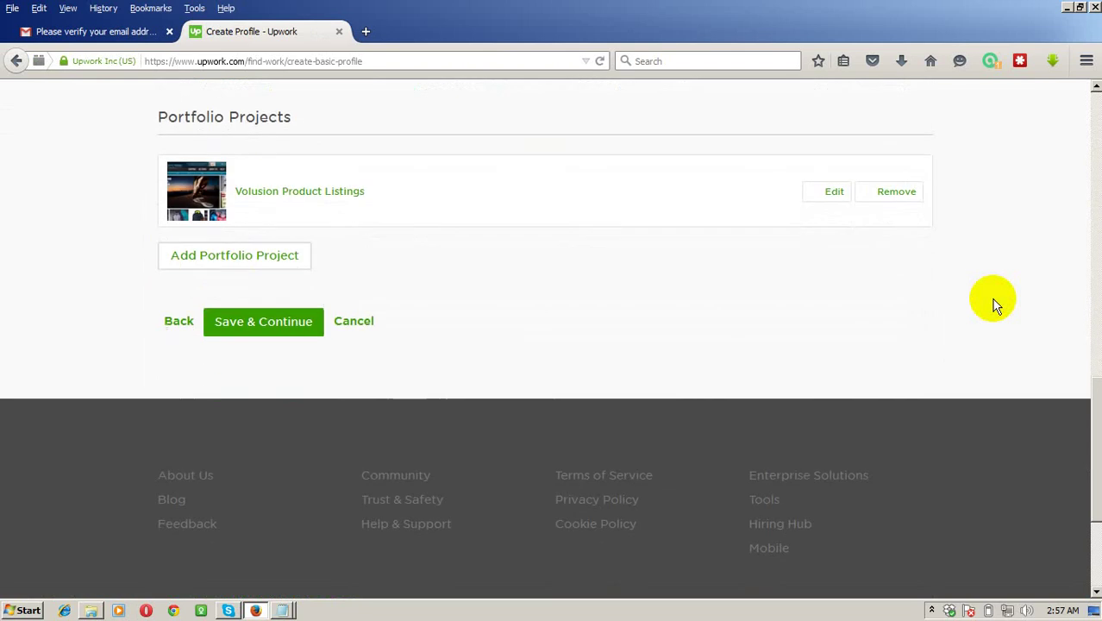
{"action": "scroll", "coordinate": [937, 334], "scroll_direction": "up", "scroll_amount": 3}
{"action": "scroll", "coordinate": [639, 378], "scroll_direction": "up", "scroll_amount": 10}
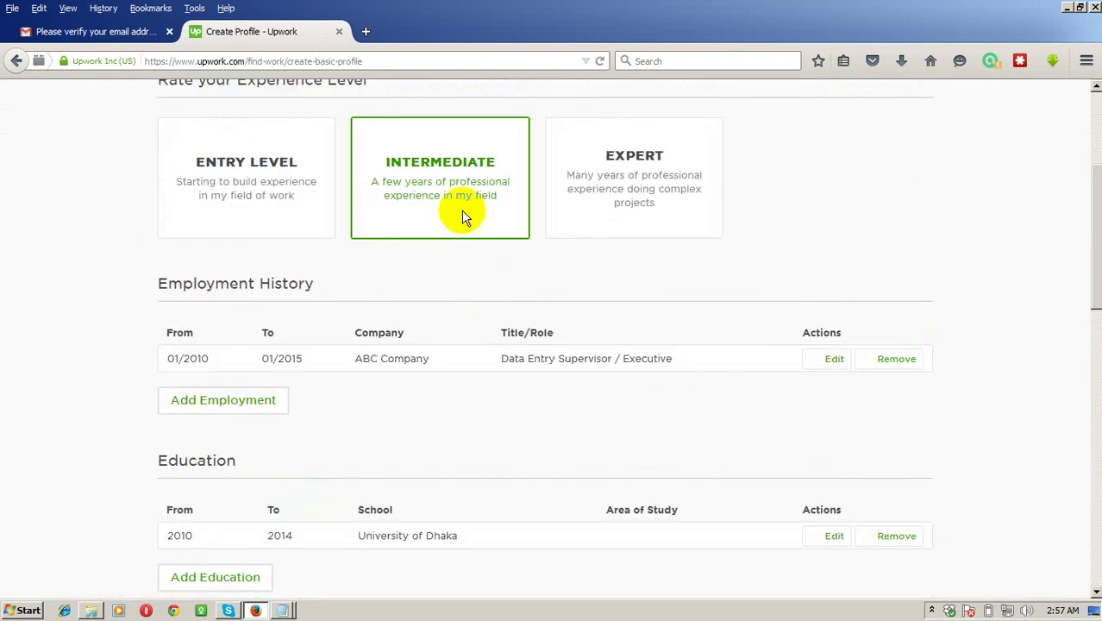
{"action": "scroll", "coordinate": [1020, 363], "scroll_direction": "up", "scroll_amount": 1}
{"action": "scroll", "coordinate": [1041, 357], "scroll_direction": "up", "scroll_amount": 3}
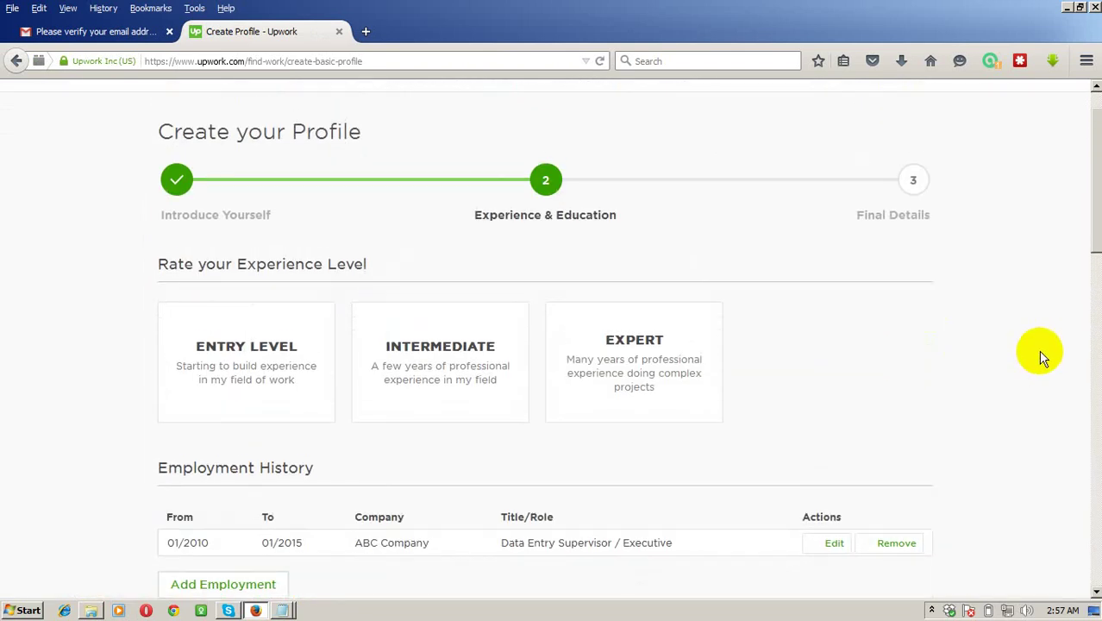
{"action": "left_click", "coordinate": [246, 370]}
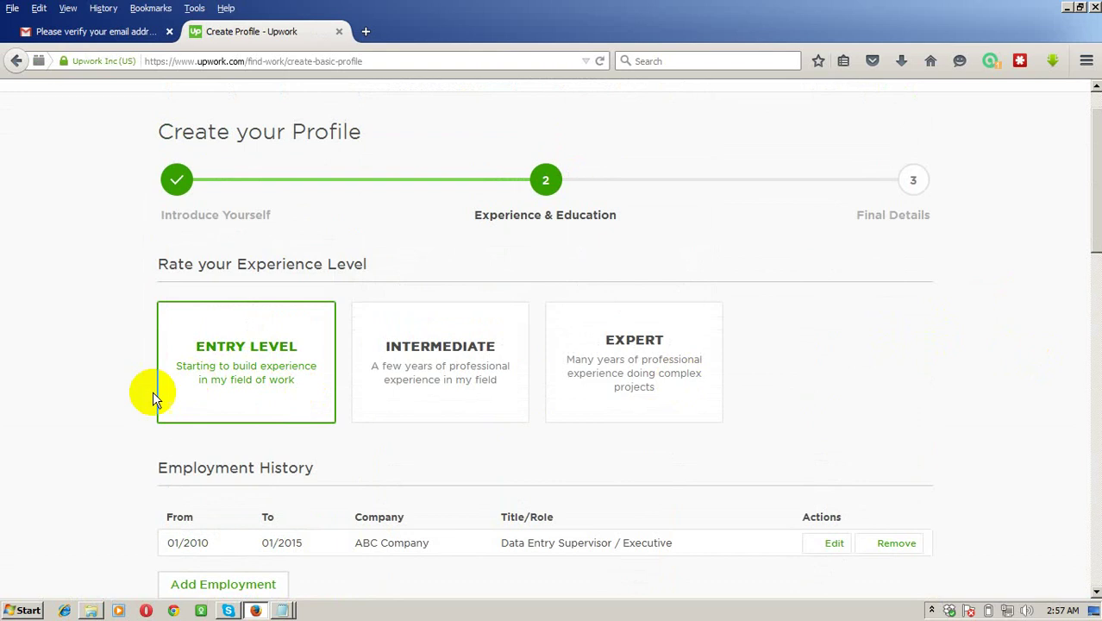
Check the employment, education and portfolio entries, and save the Experience & Education stage to continue to Final Details.
{"action": "scroll", "coordinate": [120, 400], "scroll_direction": "down", "scroll_amount": 1}
{"action": "scroll", "coordinate": [176, 401], "scroll_direction": "down", "scroll_amount": 8}
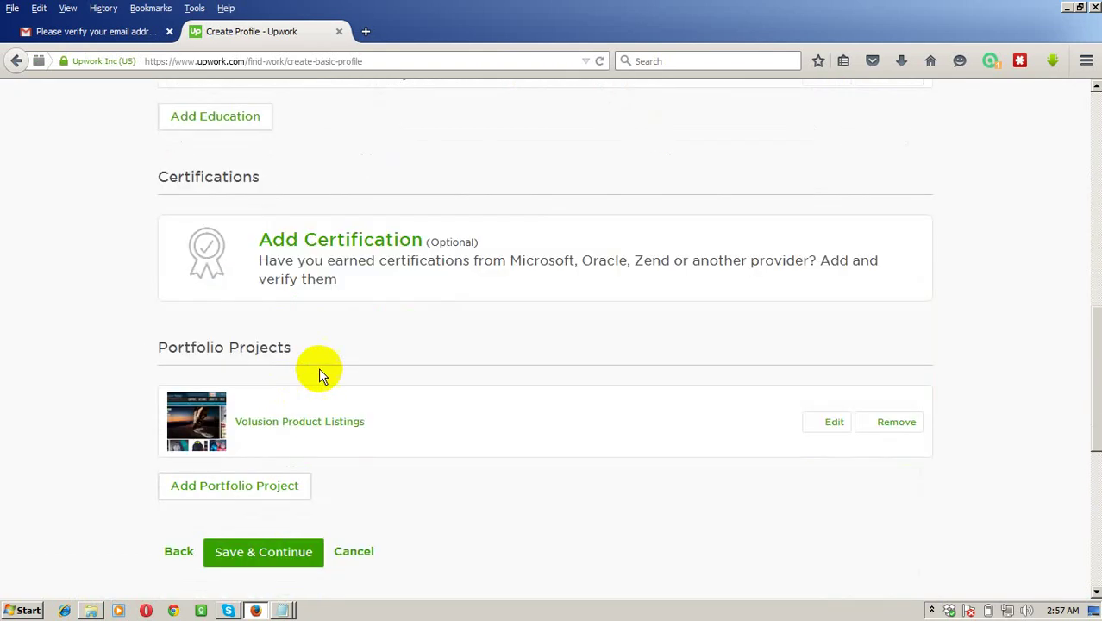
{"action": "scroll", "coordinate": [457, 362], "scroll_direction": "down", "scroll_amount": 2}
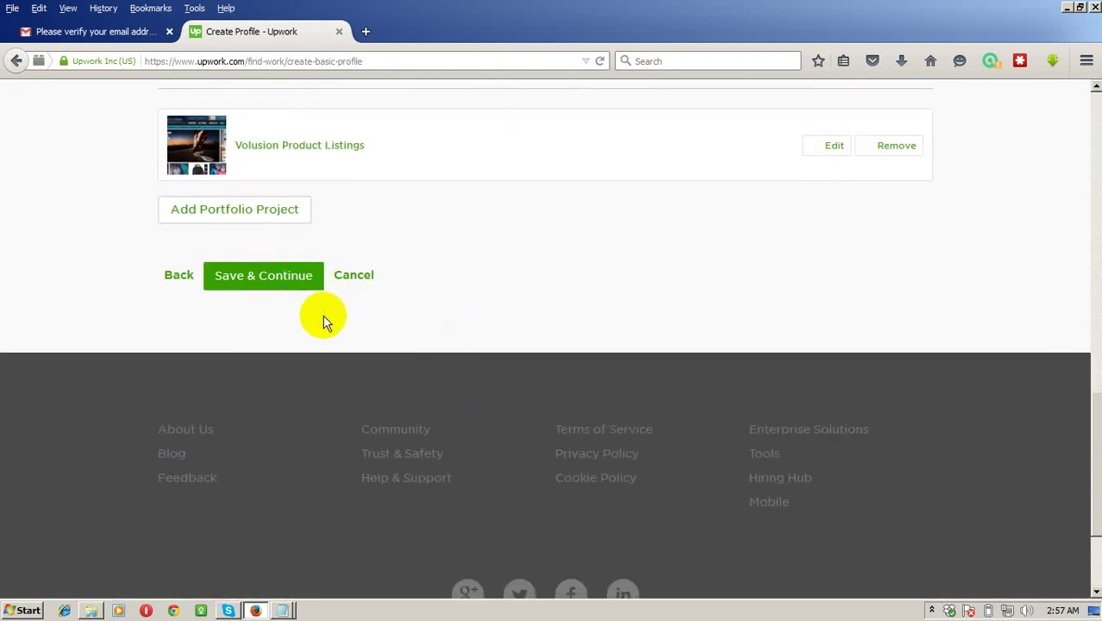
{"action": "scroll", "coordinate": [329, 291], "scroll_direction": "up", "scroll_amount": 12}
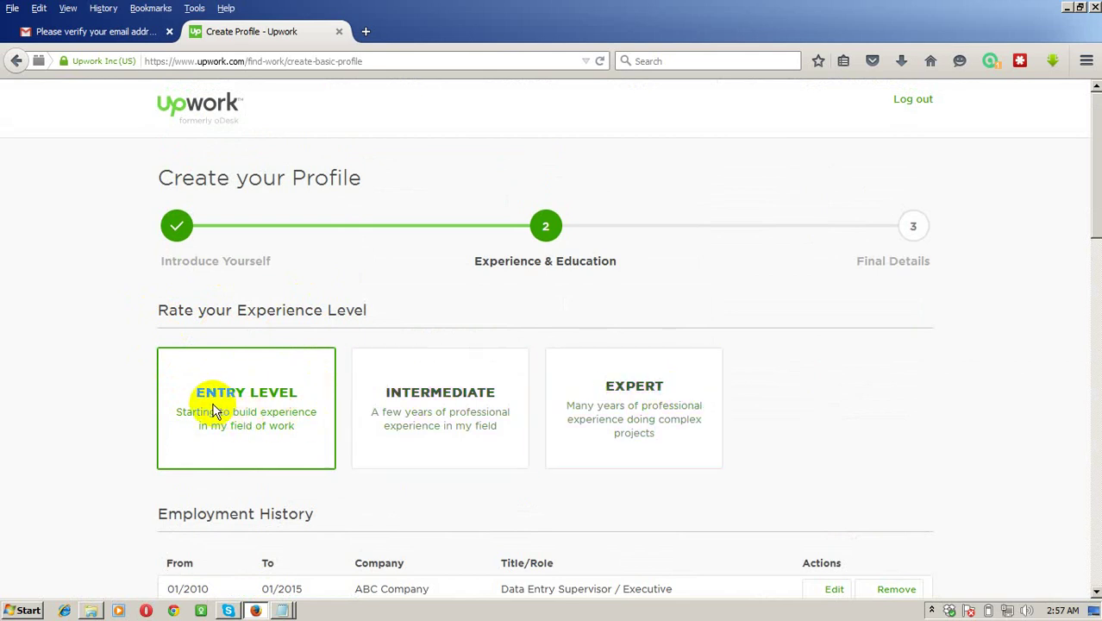
{"action": "scroll", "coordinate": [54, 401], "scroll_direction": "down", "scroll_amount": 3}
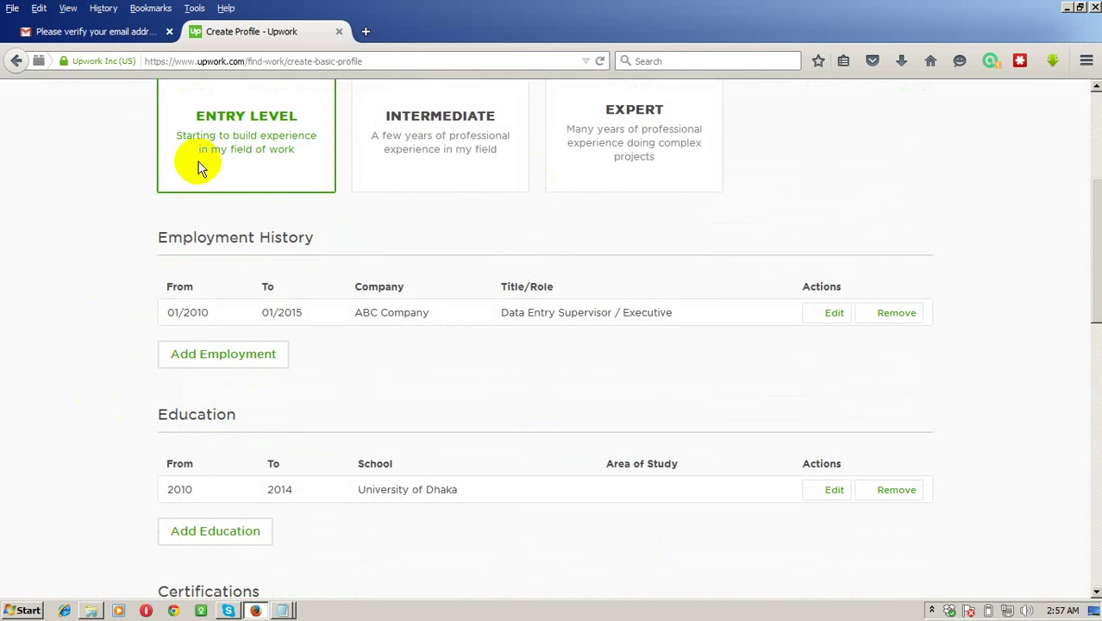
{"action": "scroll", "coordinate": [124, 302], "scroll_direction": "down", "scroll_amount": 7}
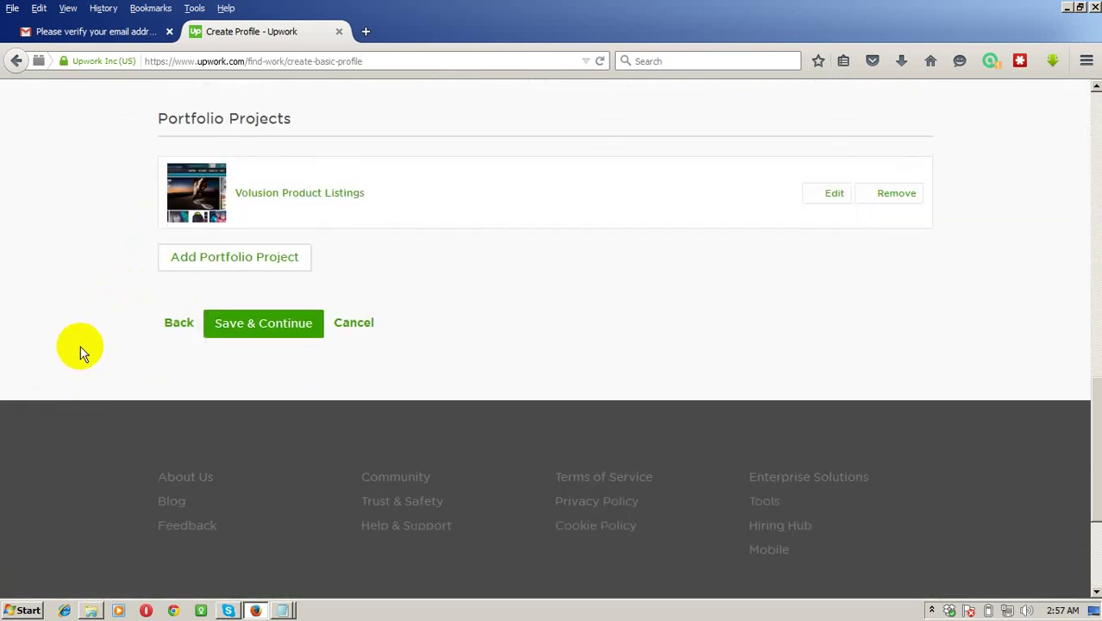
{"action": "left_click", "coordinate": [255, 324]}
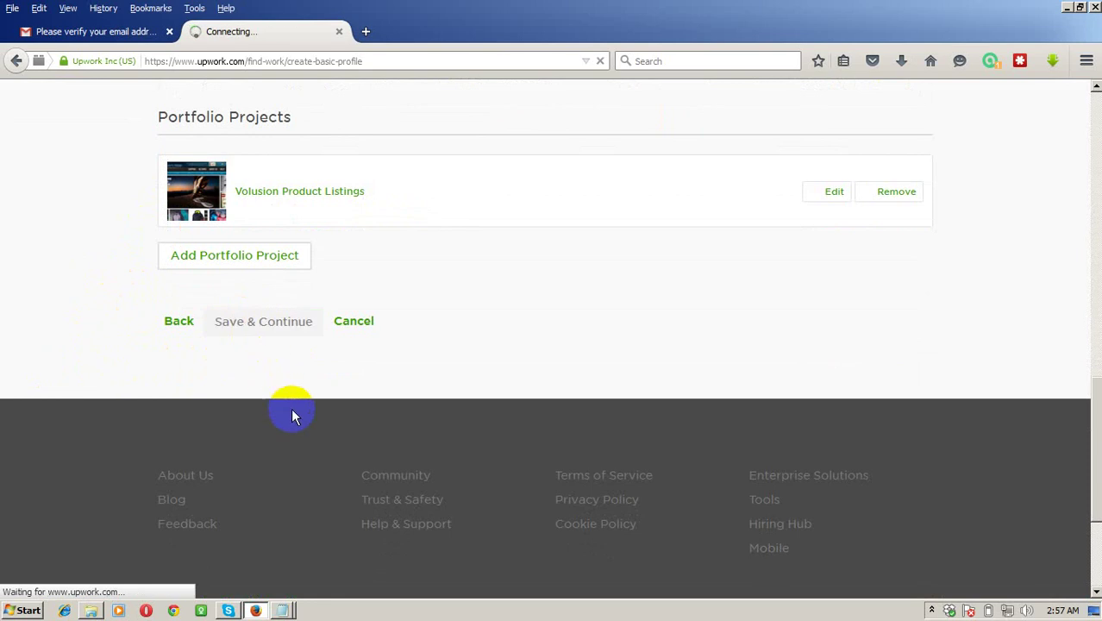
Look through the hourly rate and location information fields of the Final Details stage.
{"action": "scroll", "coordinate": [1065, 345], "scroll_direction": "up", "scroll_amount": 2}
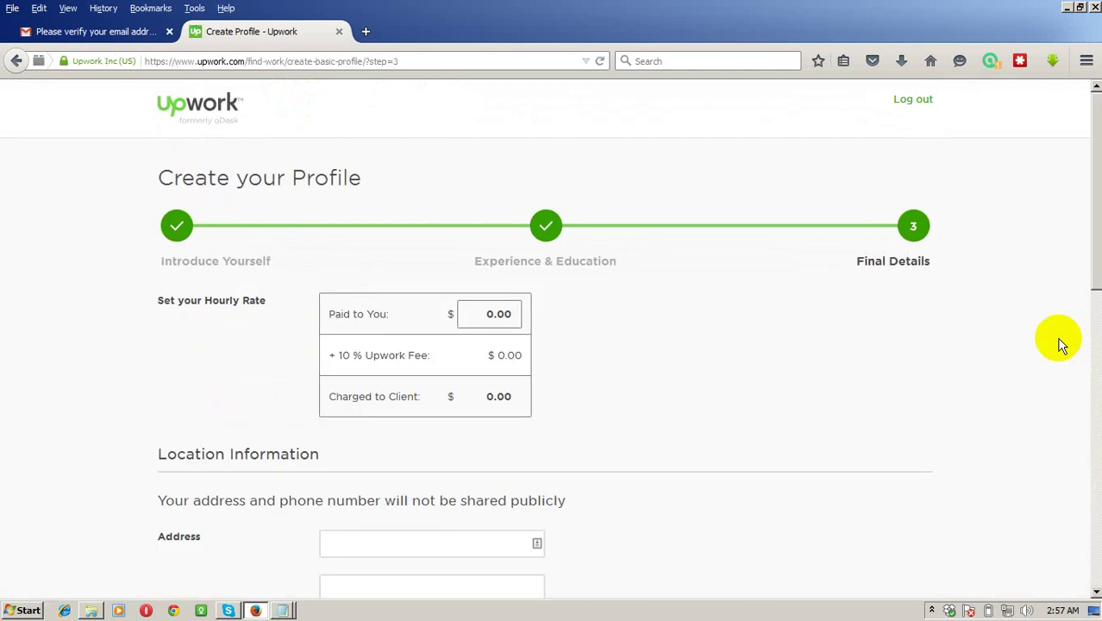
{"action": "scroll", "coordinate": [1061, 344], "scroll_direction": "down", "scroll_amount": 3}
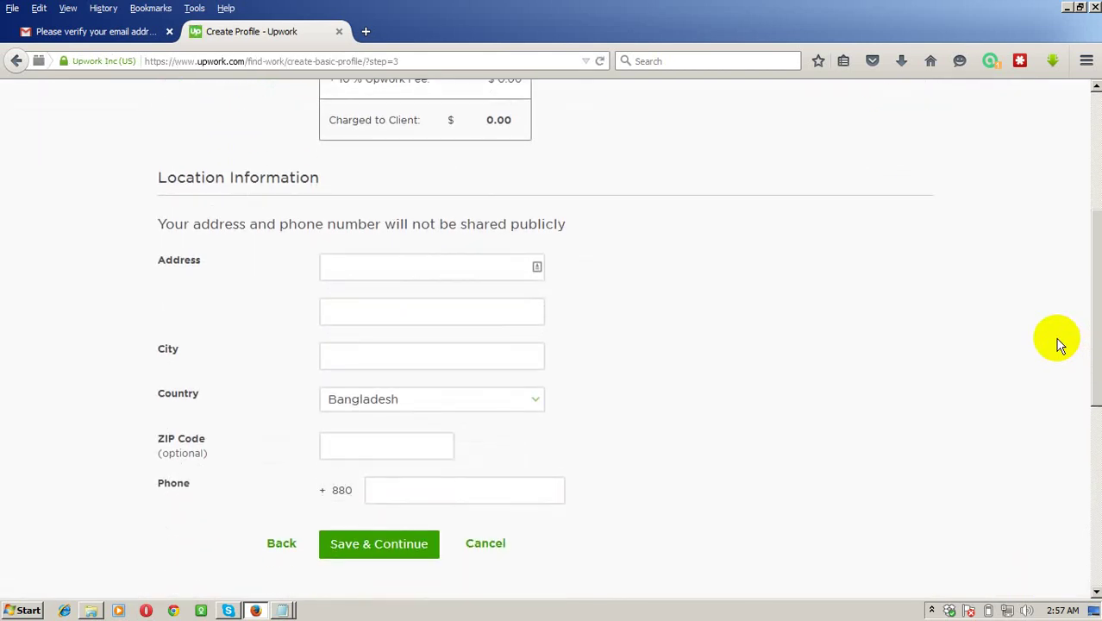
{"action": "scroll", "coordinate": [1061, 344], "scroll_direction": "down", "scroll_amount": 2}
{"action": "scroll", "coordinate": [1061, 344], "scroll_direction": "up", "scroll_amount": 2}
{"action": "scroll", "coordinate": [1061, 344], "scroll_direction": "up", "scroll_amount": 3}
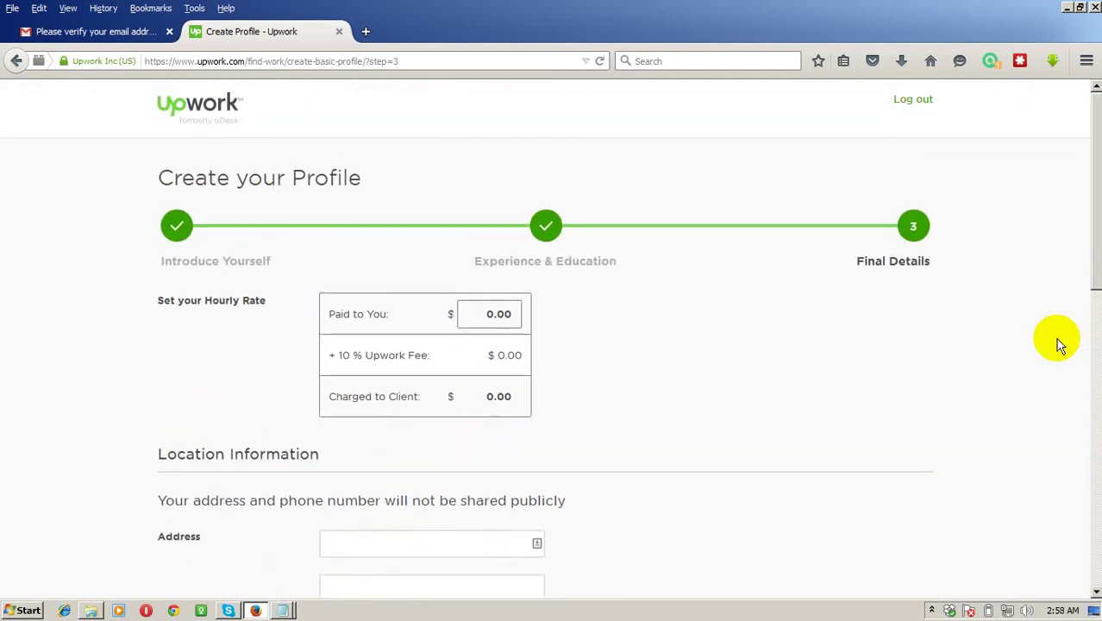